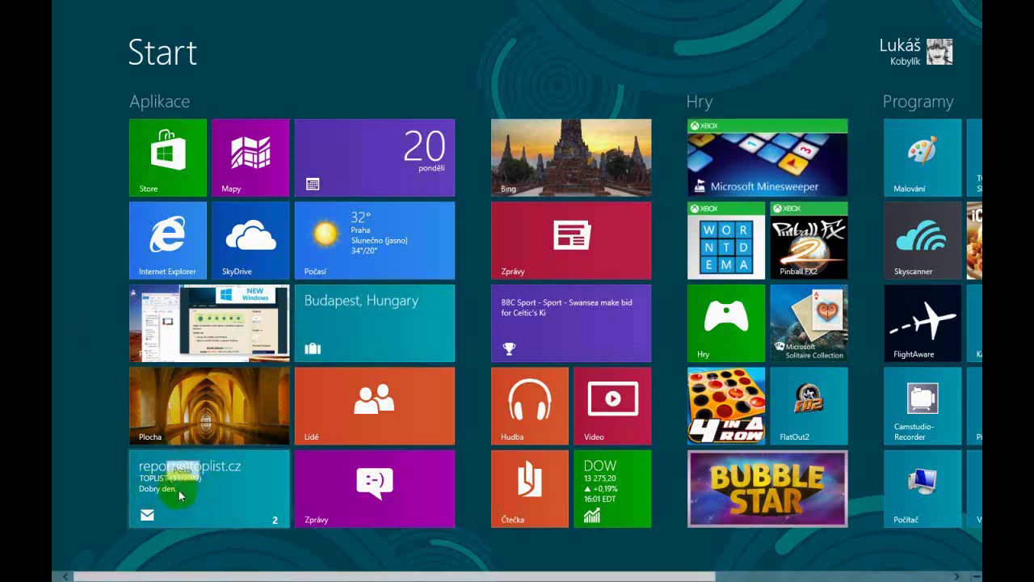
Step: Look through the tile groups on the Start screen, from Aplikace across to Office and back
click(322, 487)
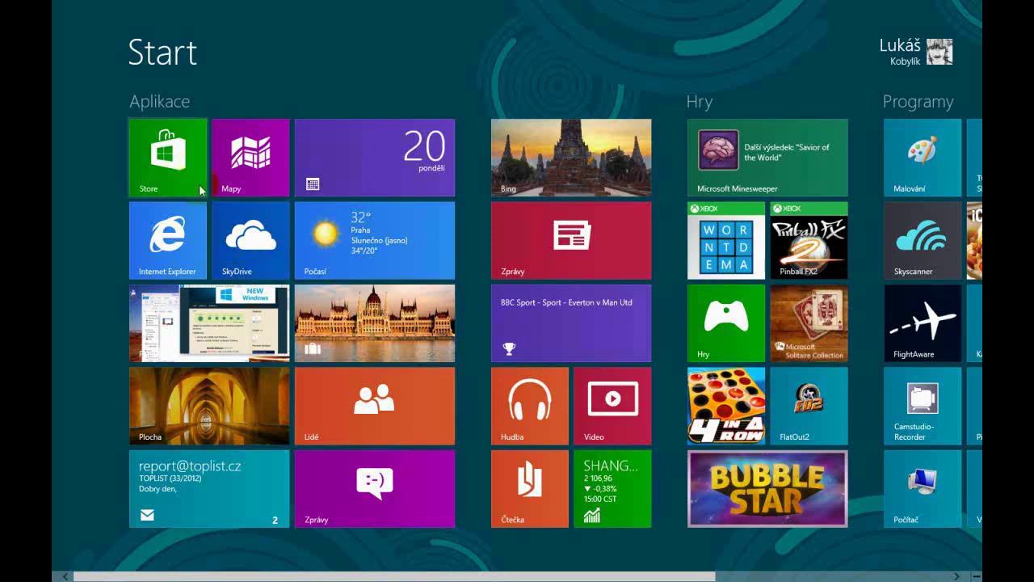
click(395, 156)
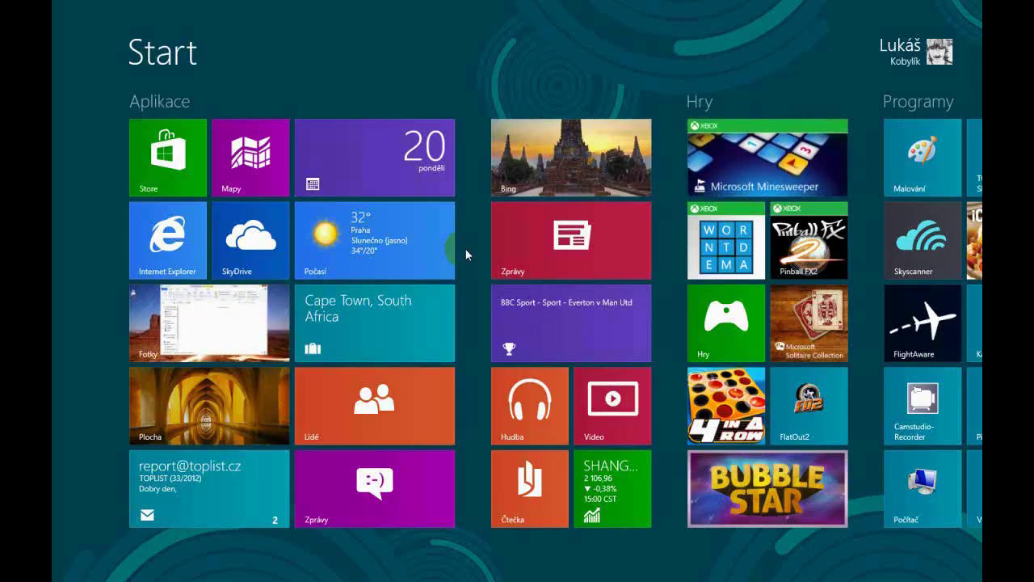
scroll(465, 249, down, 3)
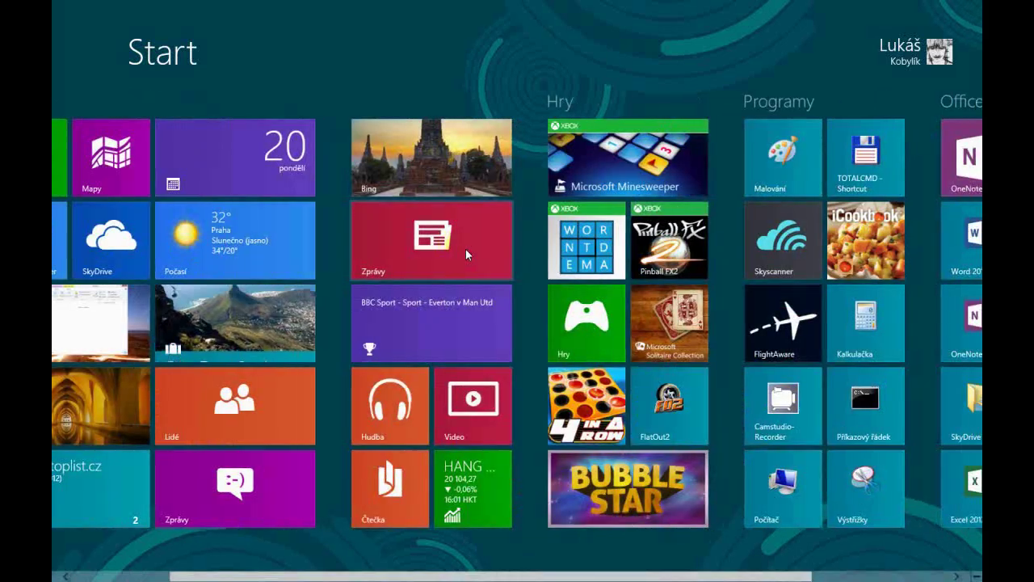
scroll(467, 253, up, 3)
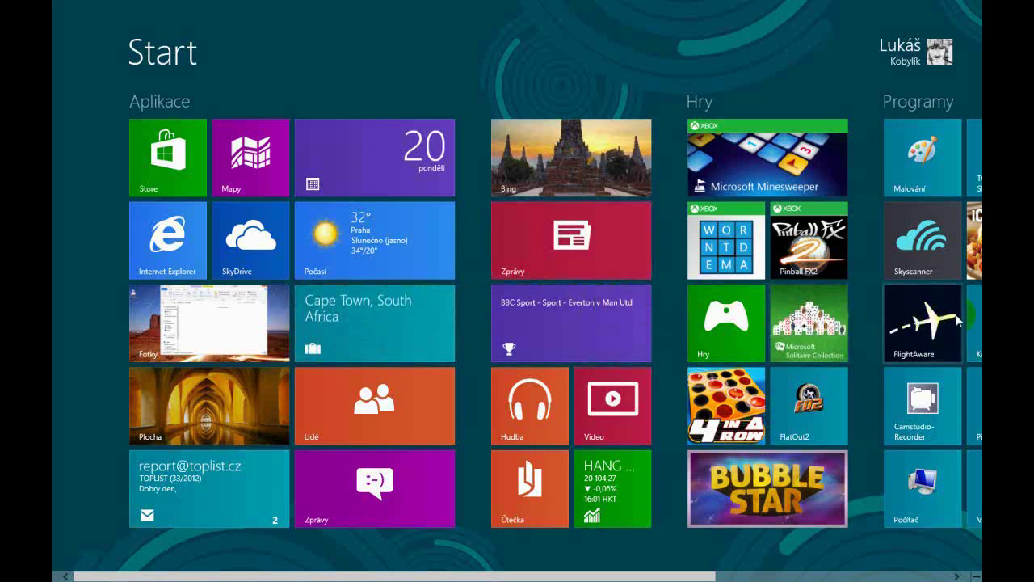
scroll(527, 323, down, 3)
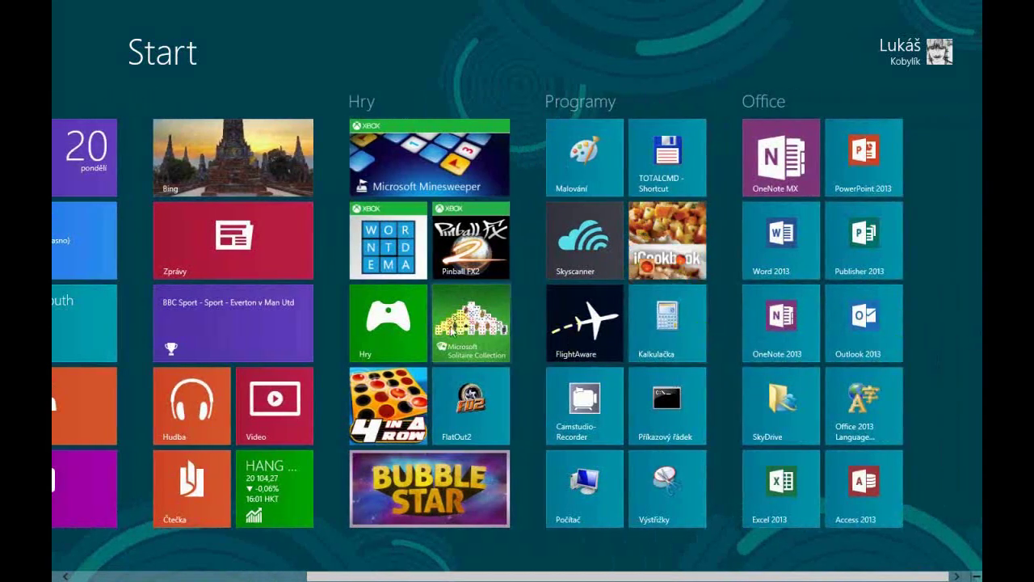
scroll(54, 296, up, 3)
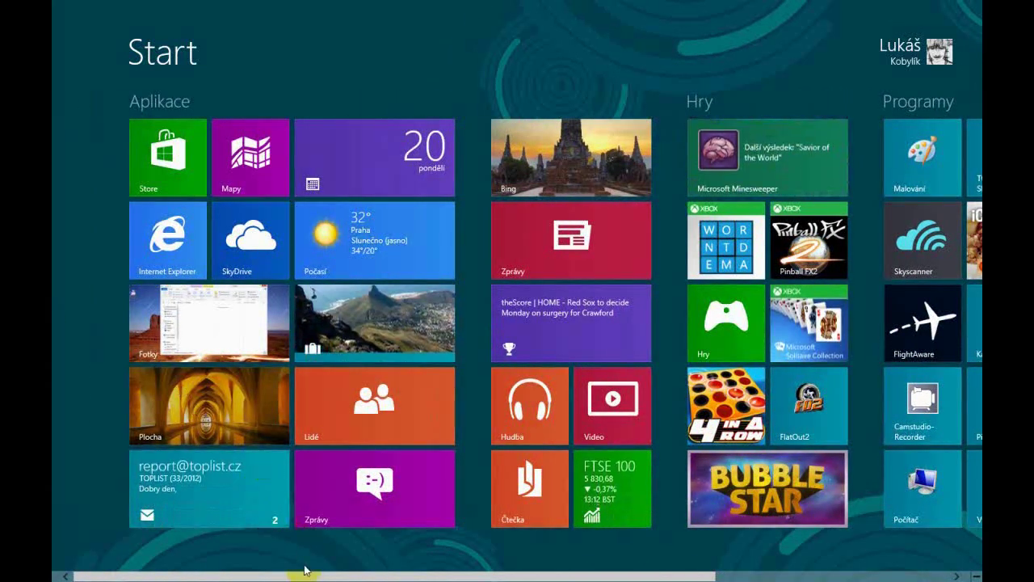
mouse_move(314, 577)
mouse_down()
mouse_move(475, 578)
mouse_move(296, 570)
mouse_up()
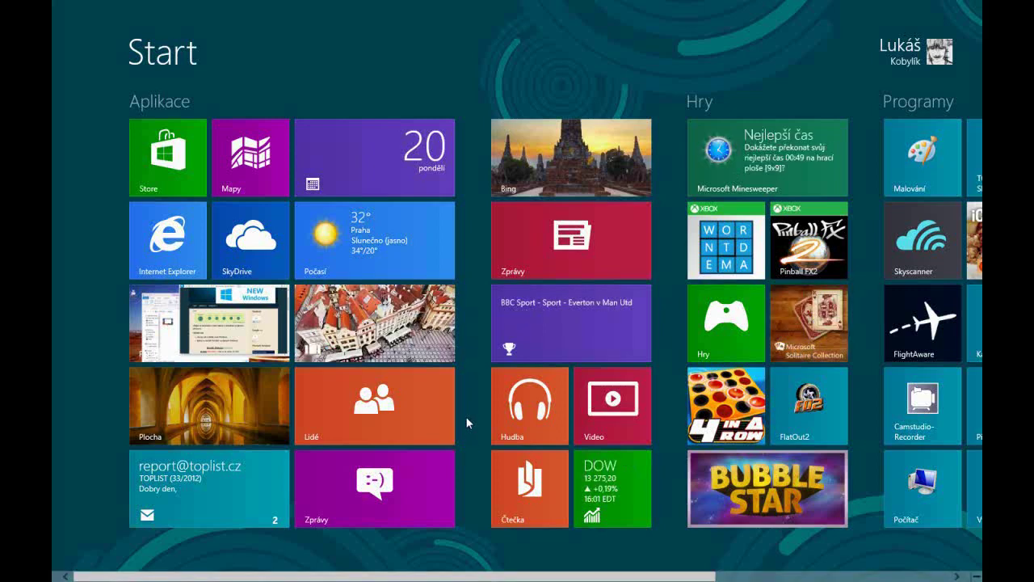
Step: Shrink the Lidé tile to the small size and enlarge it back to the wide size
right_click(395, 377)
right_click(395, 377)
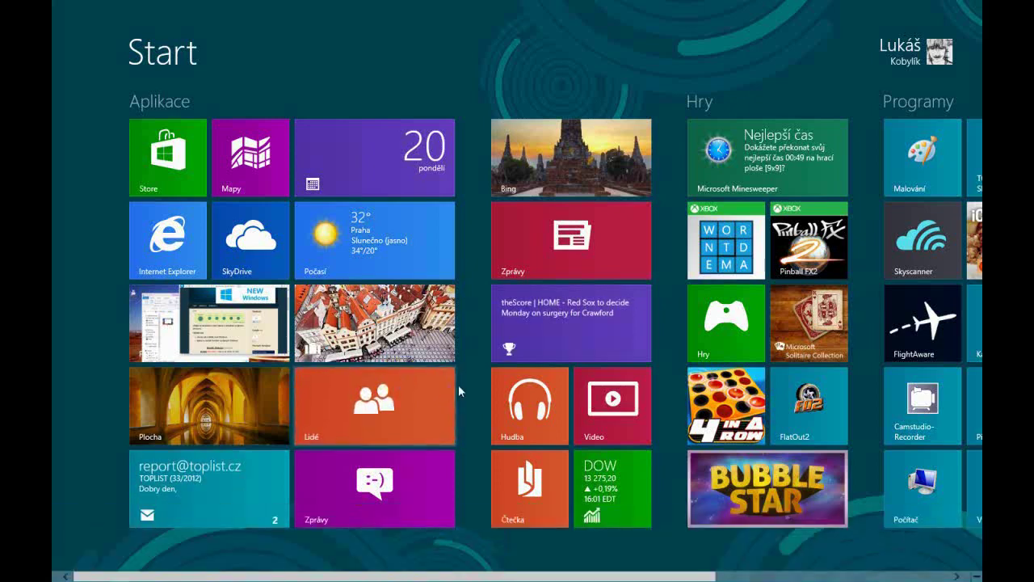
right_click(458, 384)
click(438, 386)
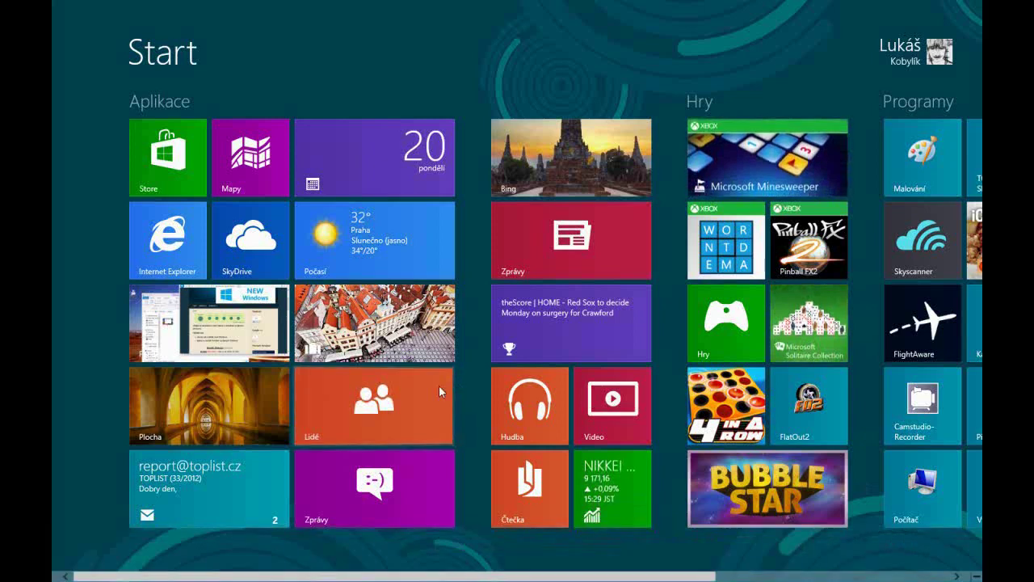
right_click(439, 384)
right_click(439, 385)
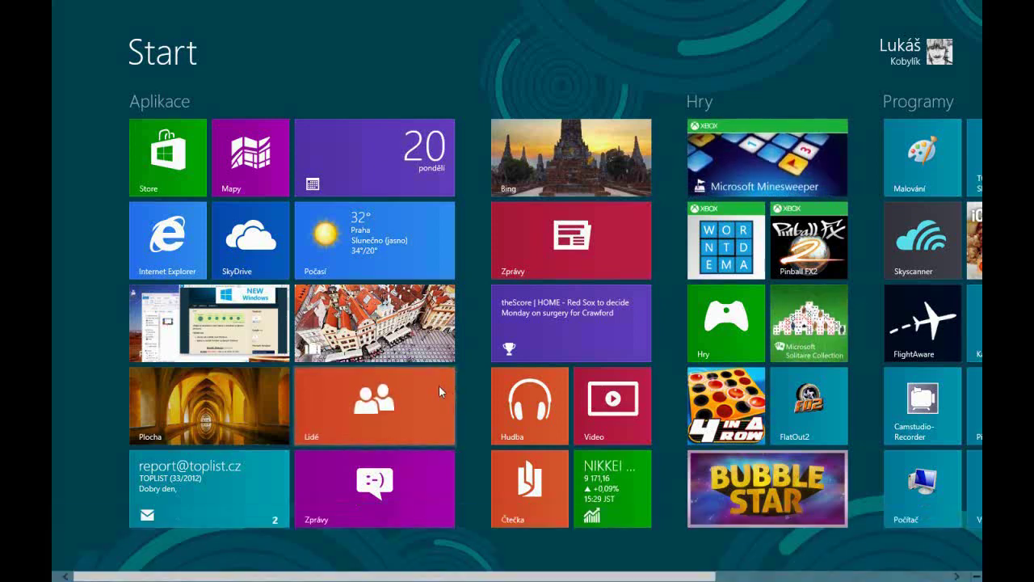
right_click(439, 386)
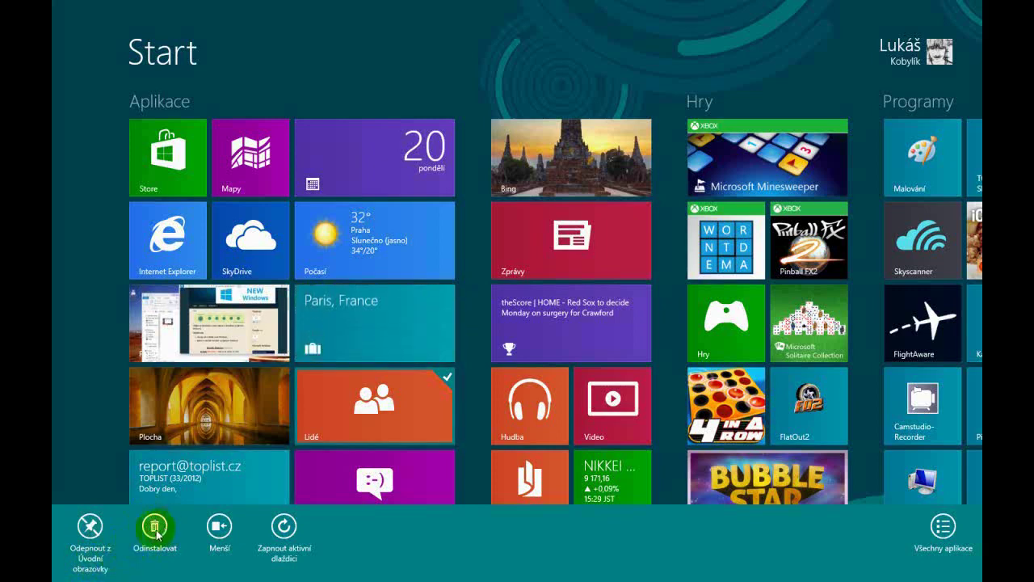
click(218, 528)
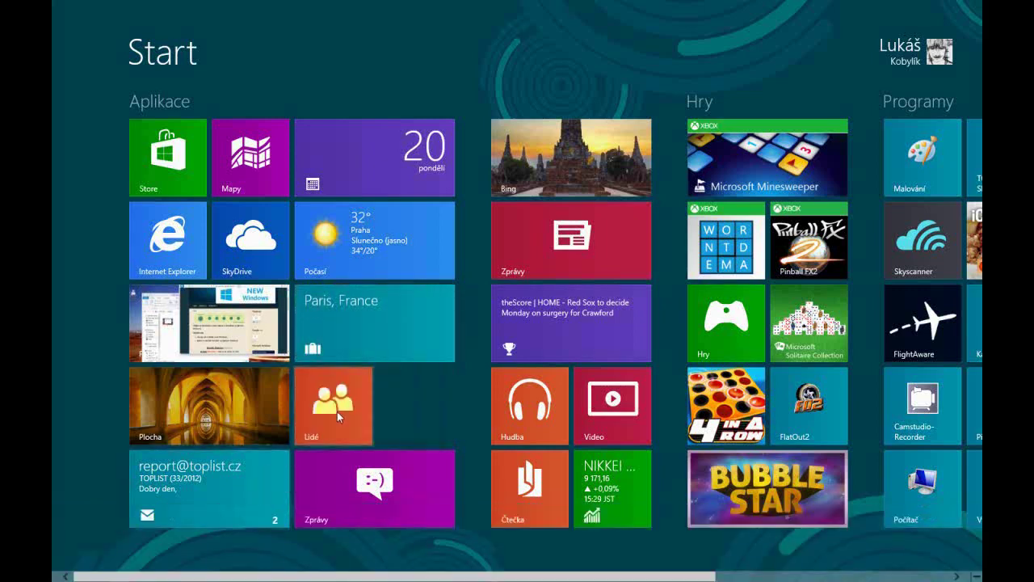
click(219, 527)
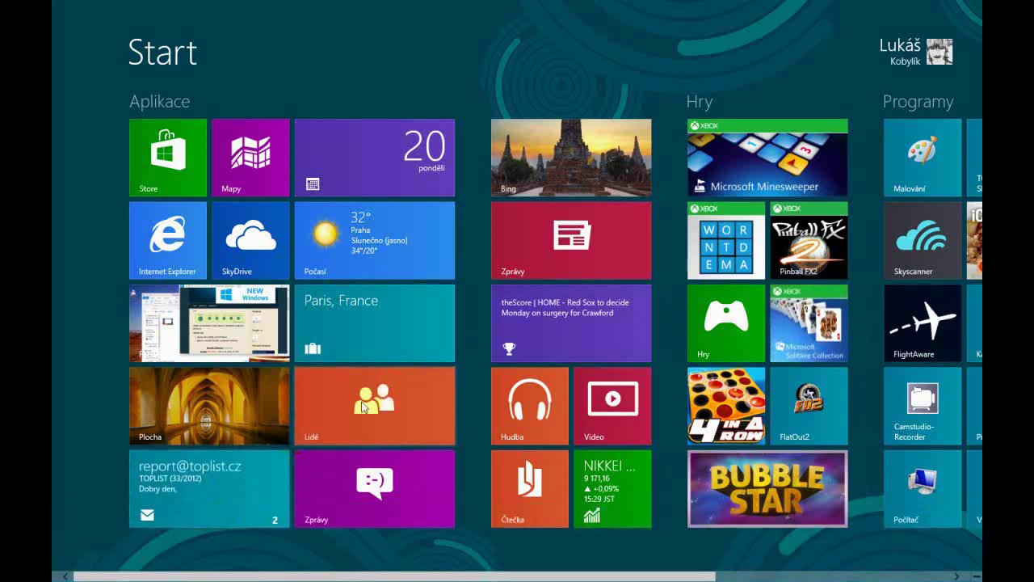
Step: Turn on the live tile for Lidé
right_click(361, 414)
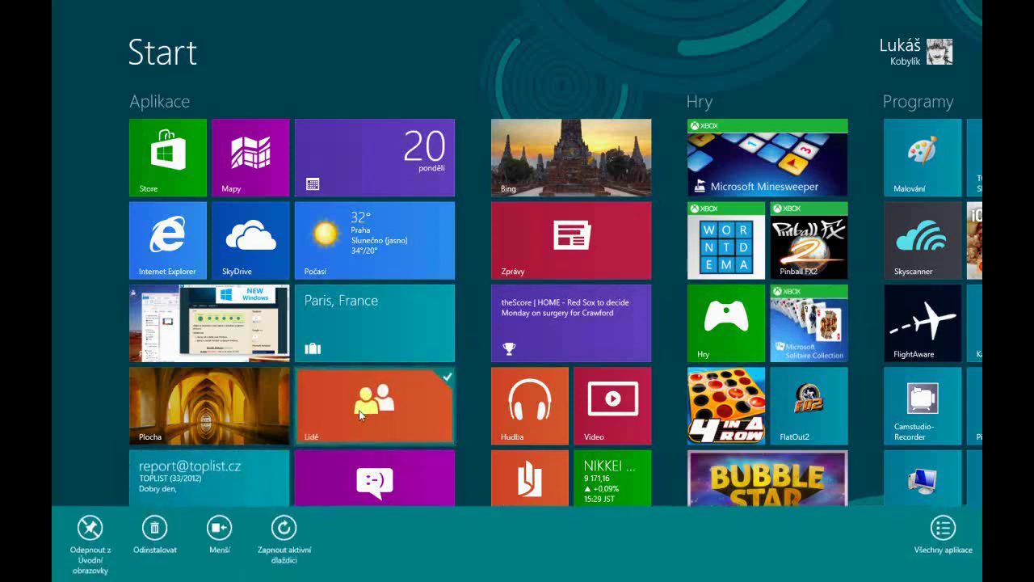
click(284, 529)
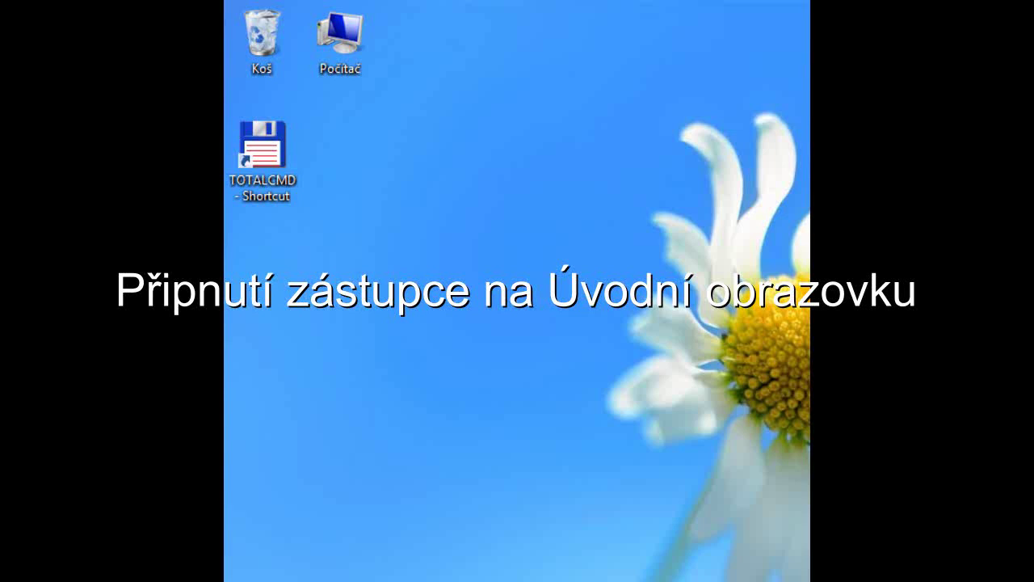
Step: Pin the TOTALCMD desktop shortcut to the Start screen and go back to the Start screen
right_click(259, 145)
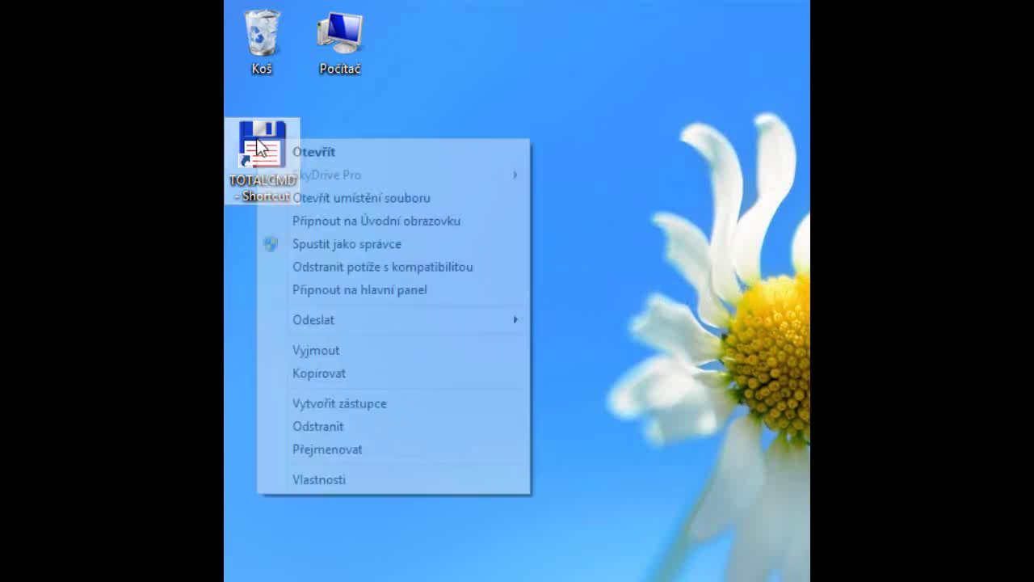
click(376, 221)
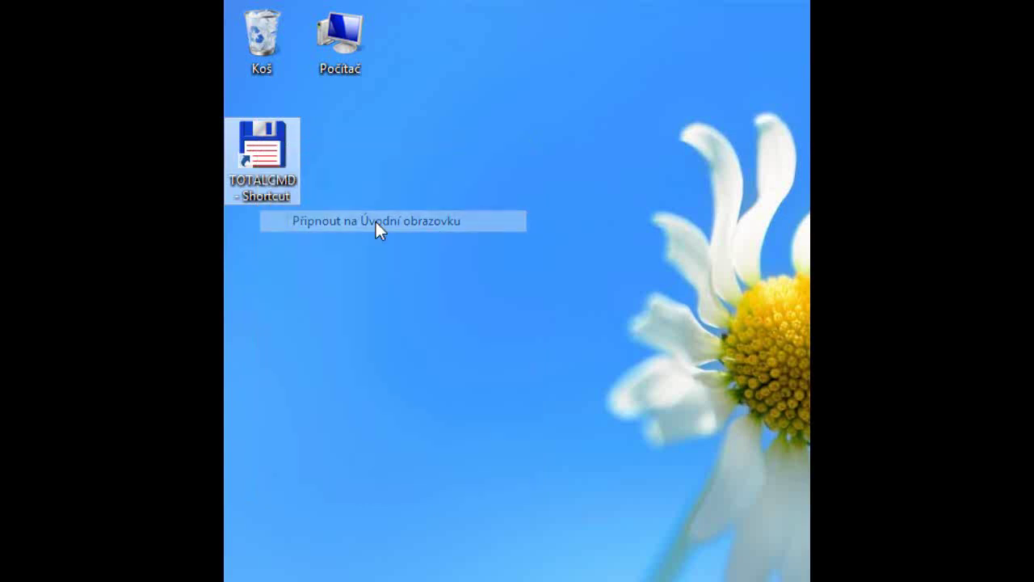
key(super)
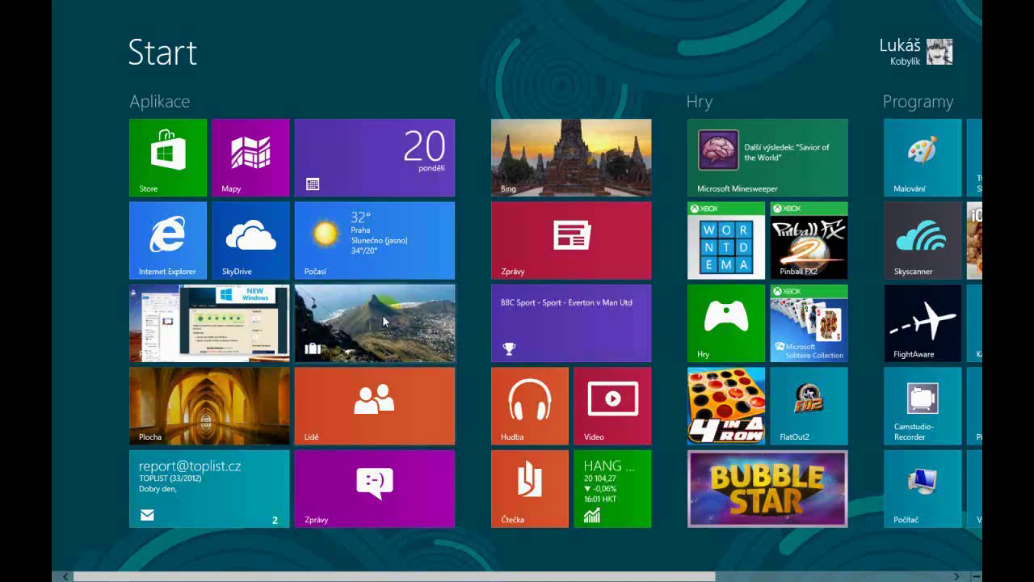
mouse_move(382, 315)
mouse_down()
mouse_move(388, 459)
mouse_move(382, 299)
mouse_up()
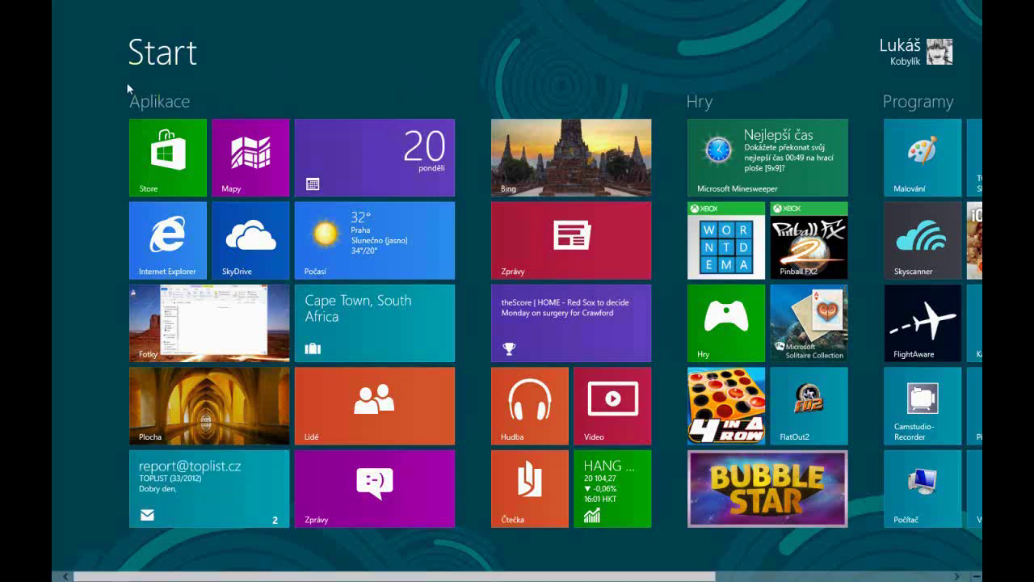
Step: Move the PowerPoint 2013 and Access 2013 tiles out of the Office group into a new group after it
scroll(711, 101, down, 3)
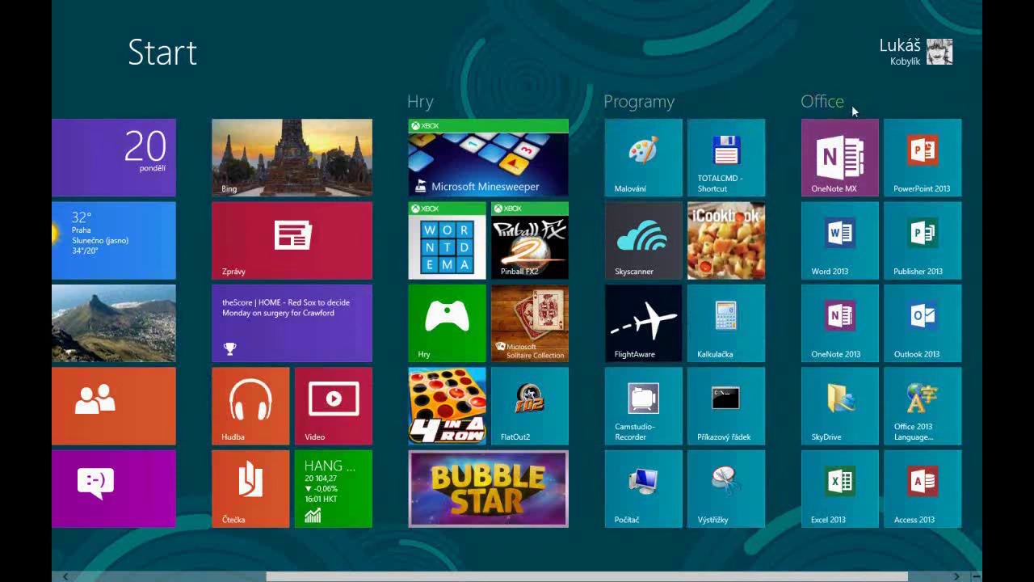
scroll(291, 241, down, 1)
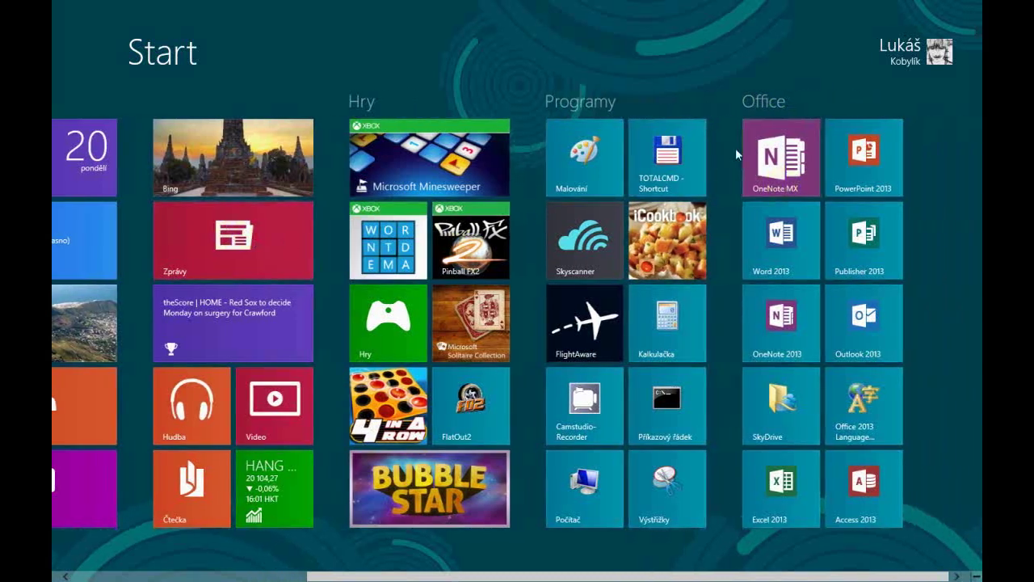
drag(846, 160, 886, 172)
drag(744, 485, 913, 231)
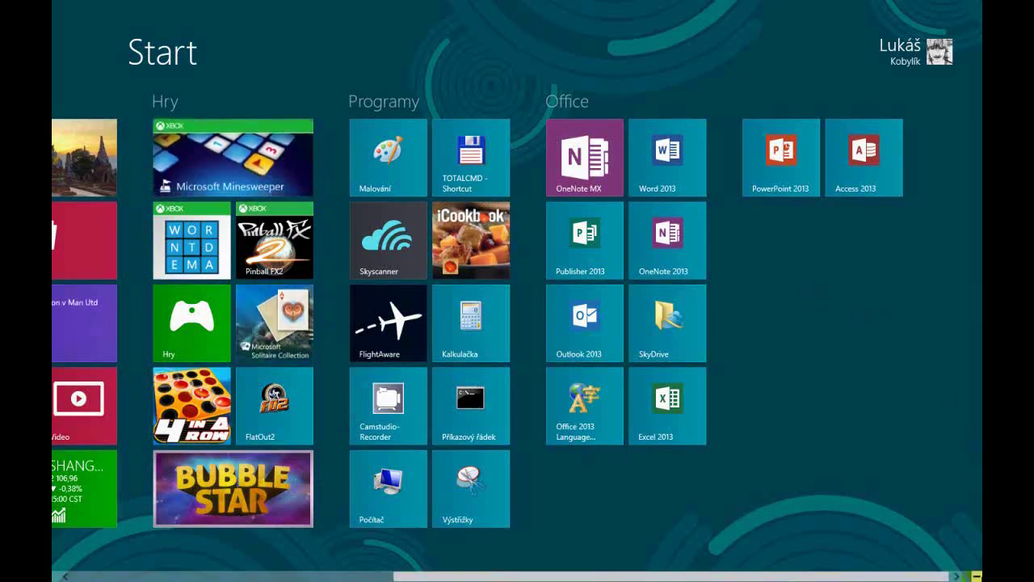
Step: Name the new group holding the PowerPoint 2013 and Access 2013 tiles "Skupina" in the zoomed-out overview
key(ctrl+minus)
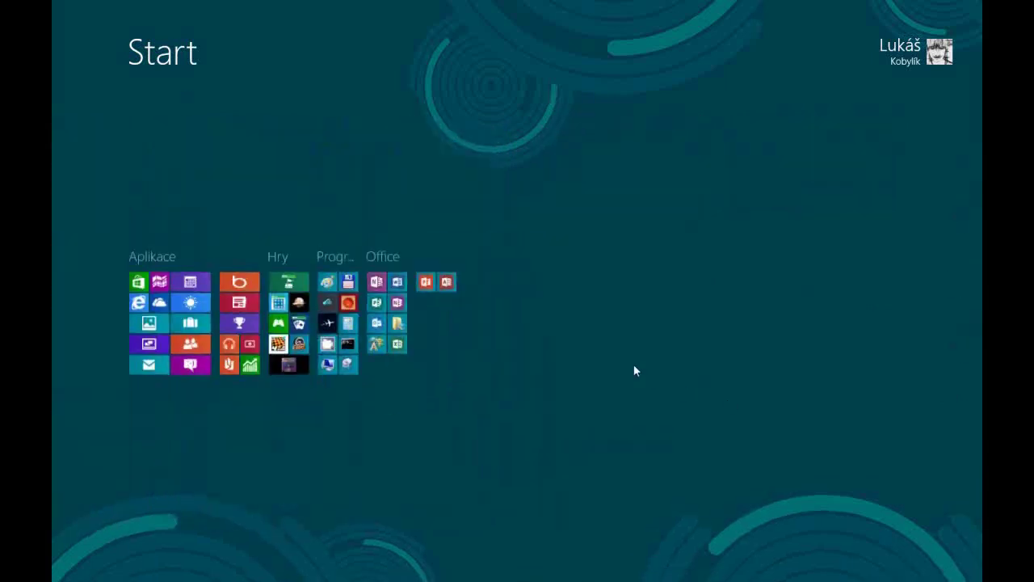
right_click(448, 288)
click(97, 545)
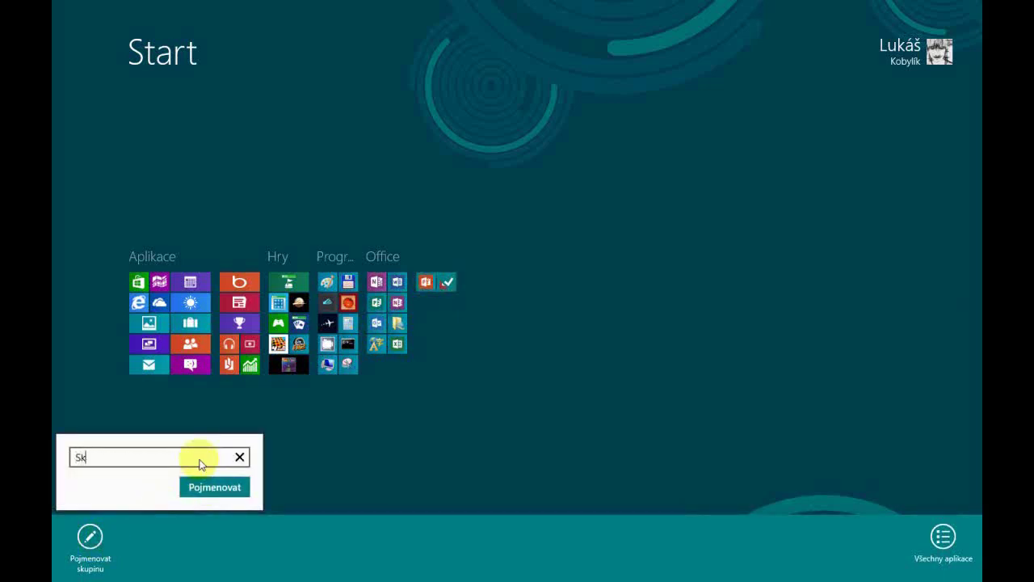
click(198, 486)
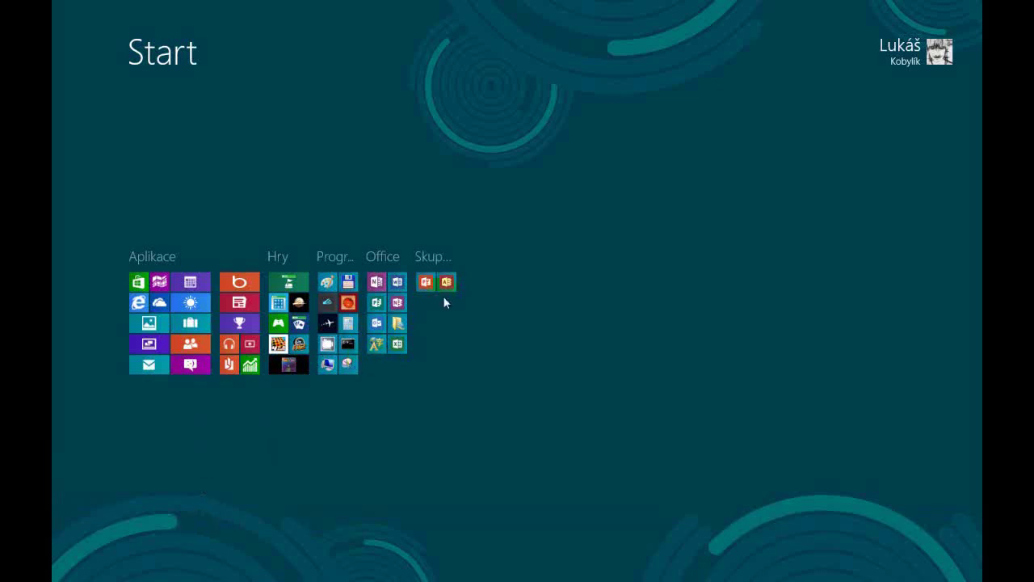
Step: Move the Skupina group between the Hry and Programy groups and return to the full-size tiles
drag(450, 282, 362, 292)
click(339, 285)
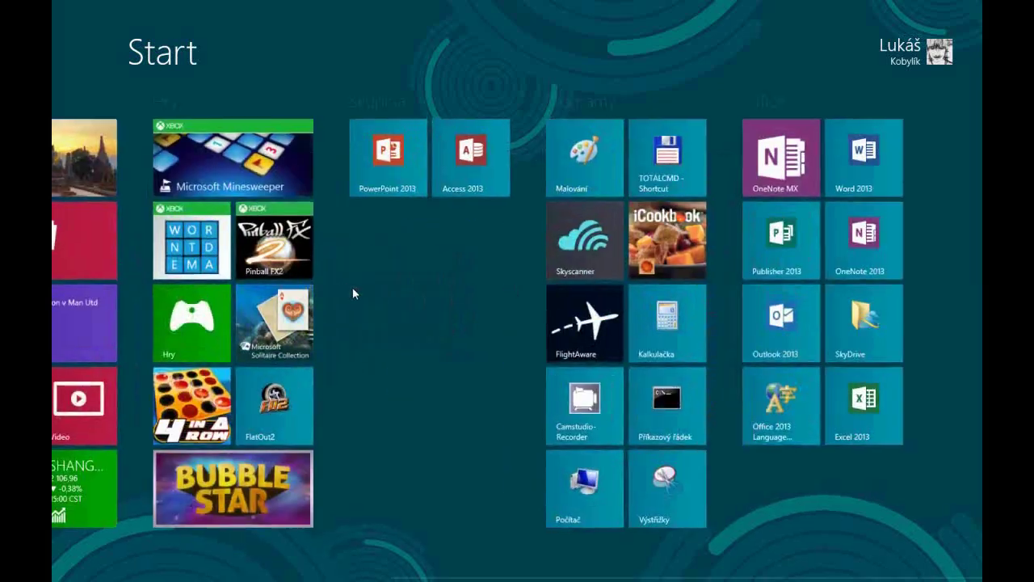
Step: Look over the rearranged tile groups at full size and in the zoomed-out overview
scroll(377, 316, up, 5)
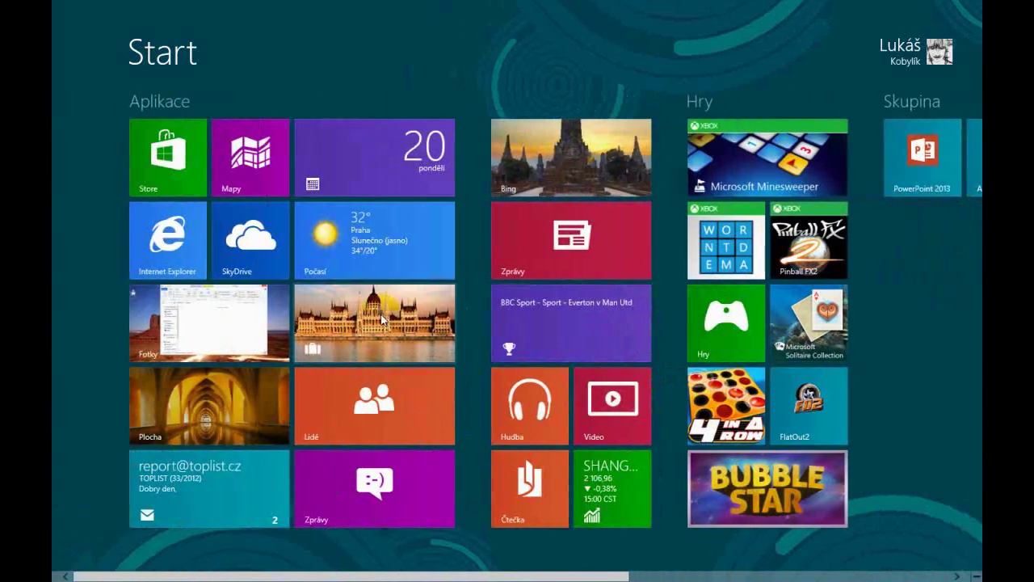
scroll(380, 320, down, 3)
scroll(380, 320, down, 2)
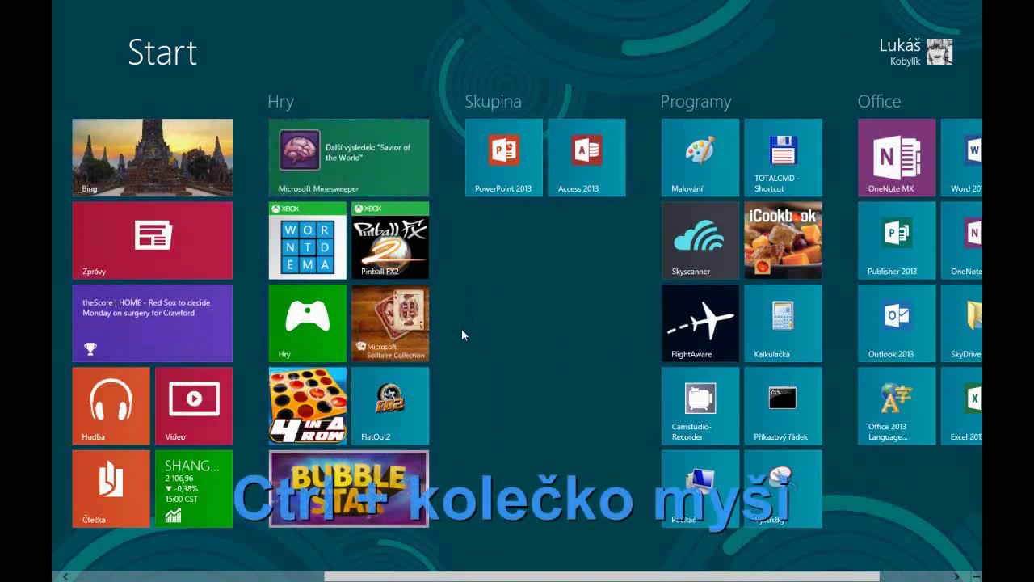
ctrl+scroll(462, 333, down, 1)
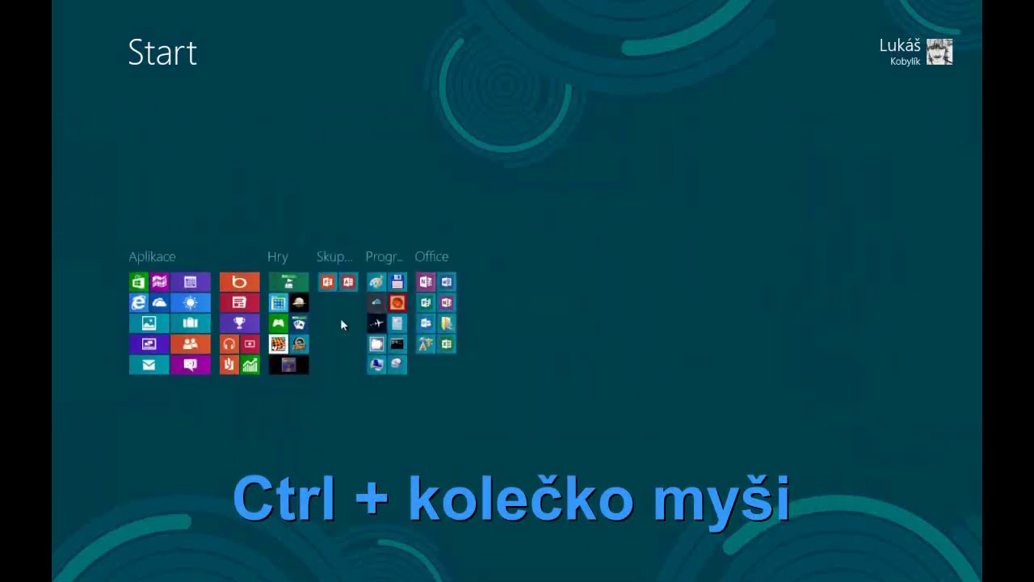
ctrl+scroll(341, 323, up, 1)
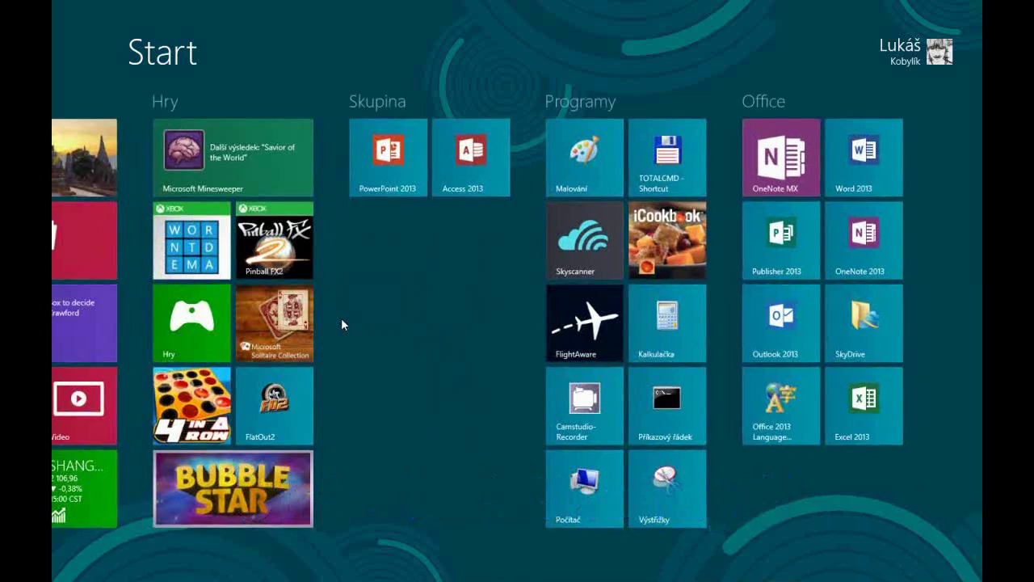
Step: Move the Access 2013 and PowerPoint 2013 tiles from Skupina back to the end of the Office group
drag(473, 182, 766, 483)
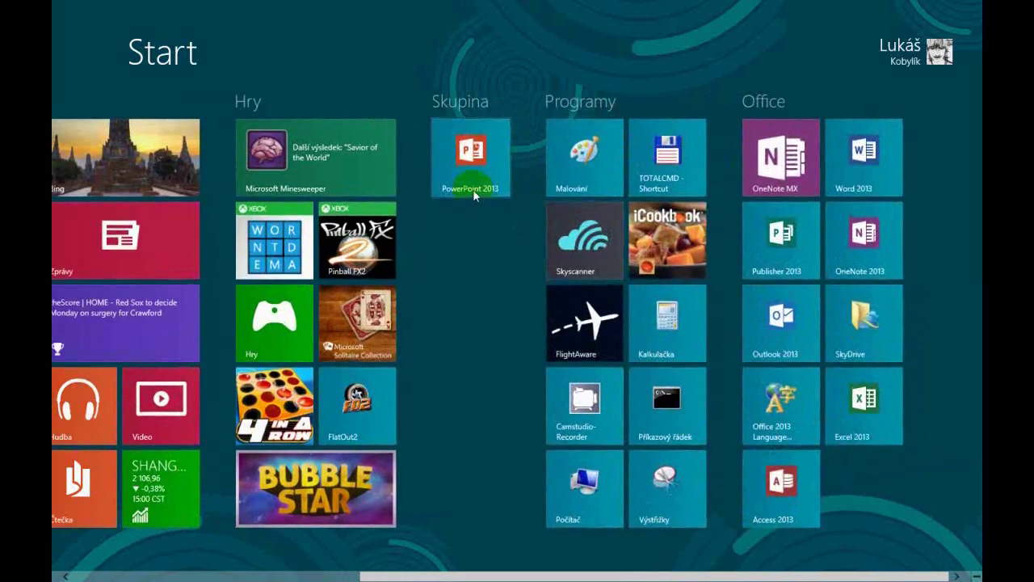
drag(473, 190, 762, 499)
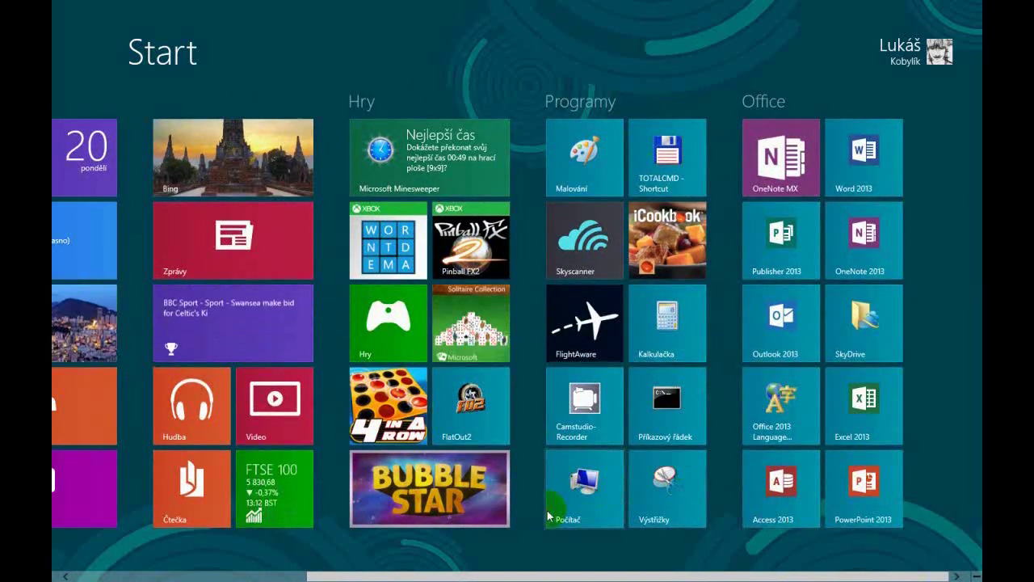
Step: Open the Počasí app and look through the Prague forecast, weather maps and historical weather chart
scroll(548, 517, up, 3)
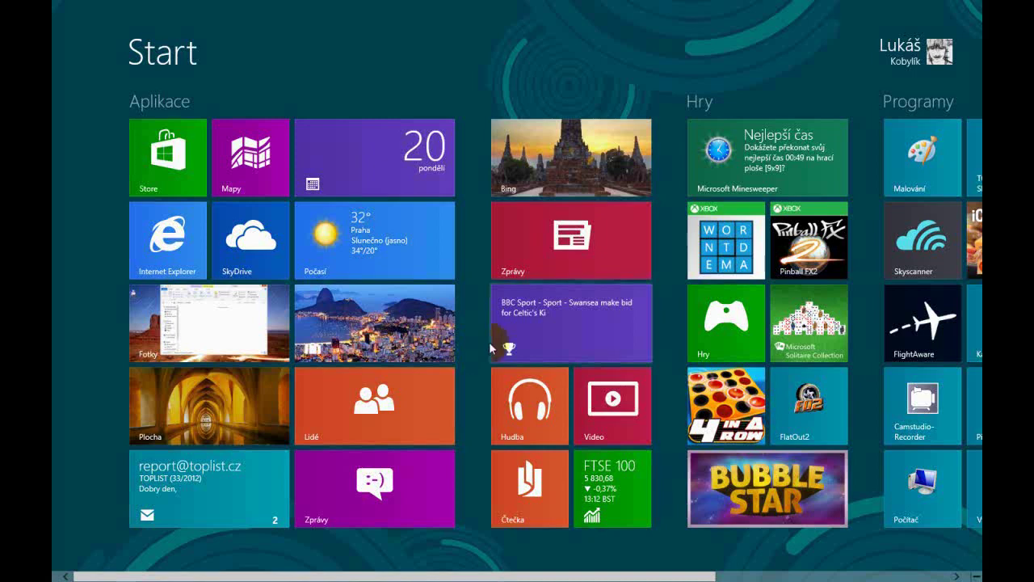
click(368, 248)
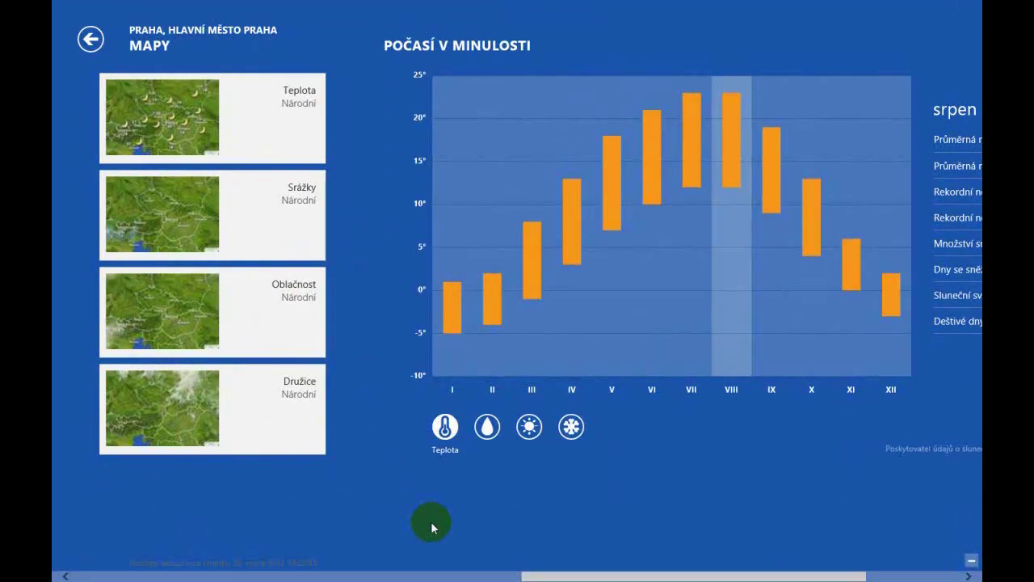
scroll(431, 526, left, 10)
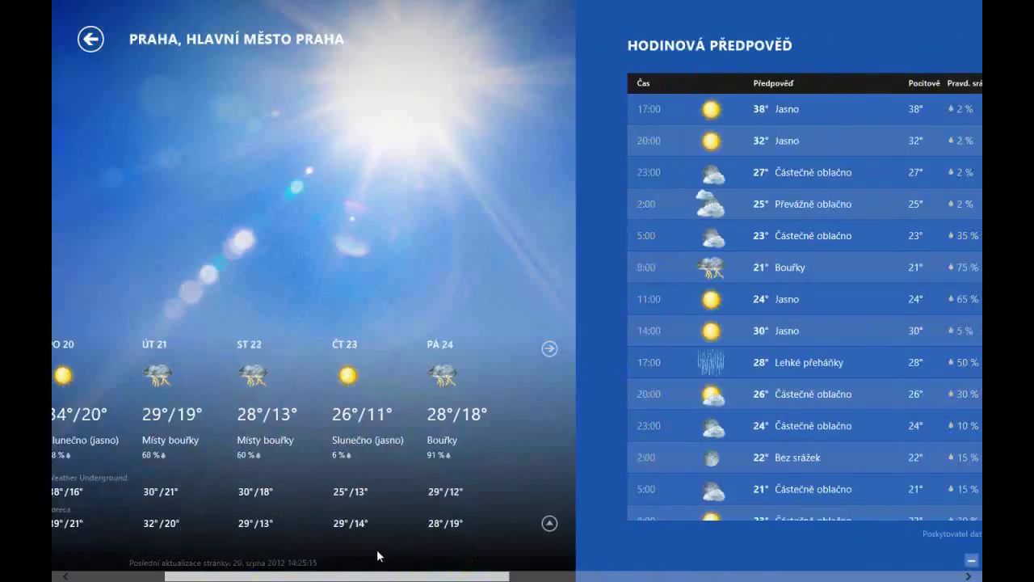
Step: Look over the Prague overview and hourly forecast in Počasí and briefly bring up the app's commands
scroll(346, 577, left, 3)
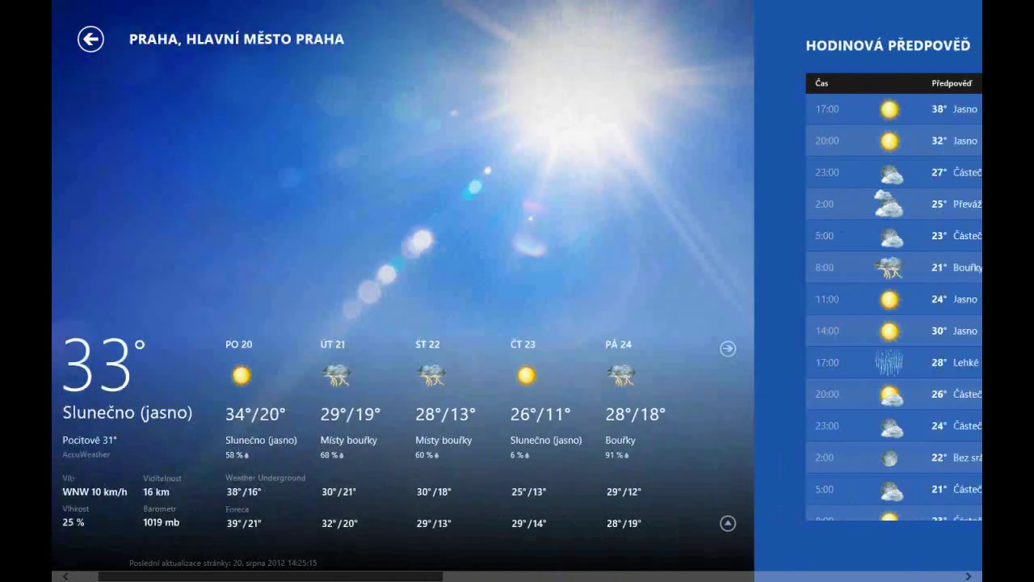
scroll(320, 578, right, 3)
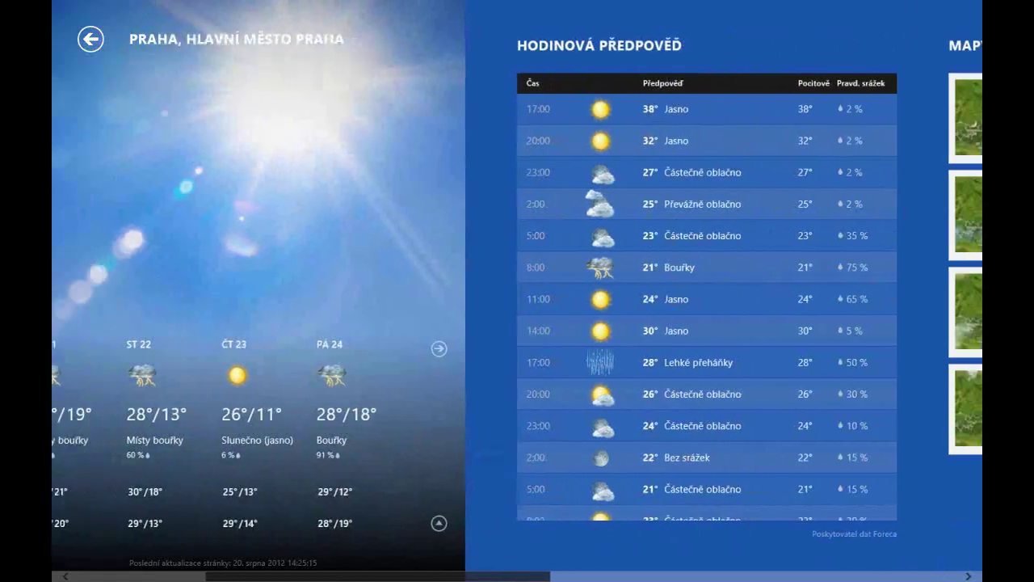
scroll(321, 578, left, 3)
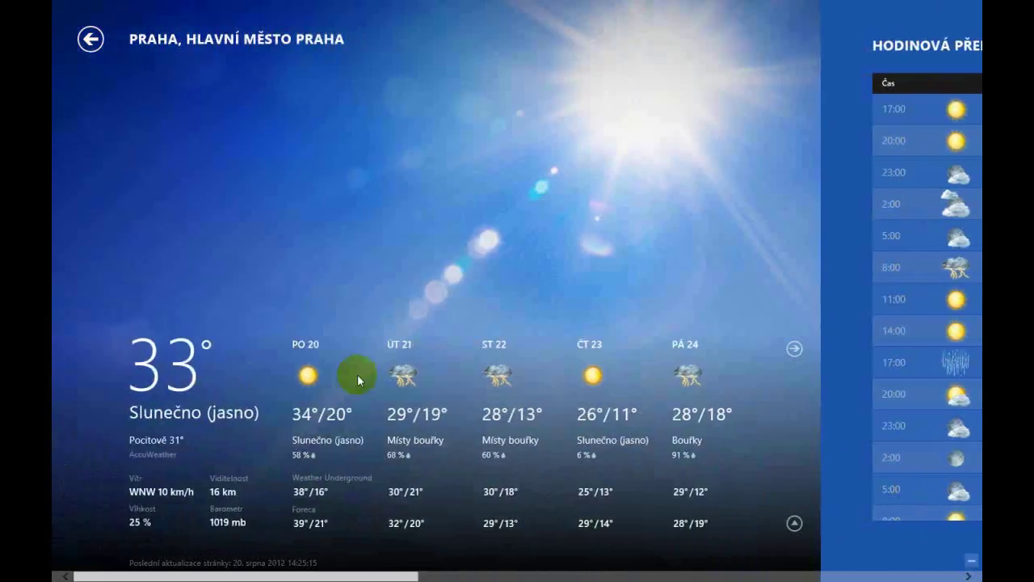
right_click(524, 257)
right_click(533, 252)
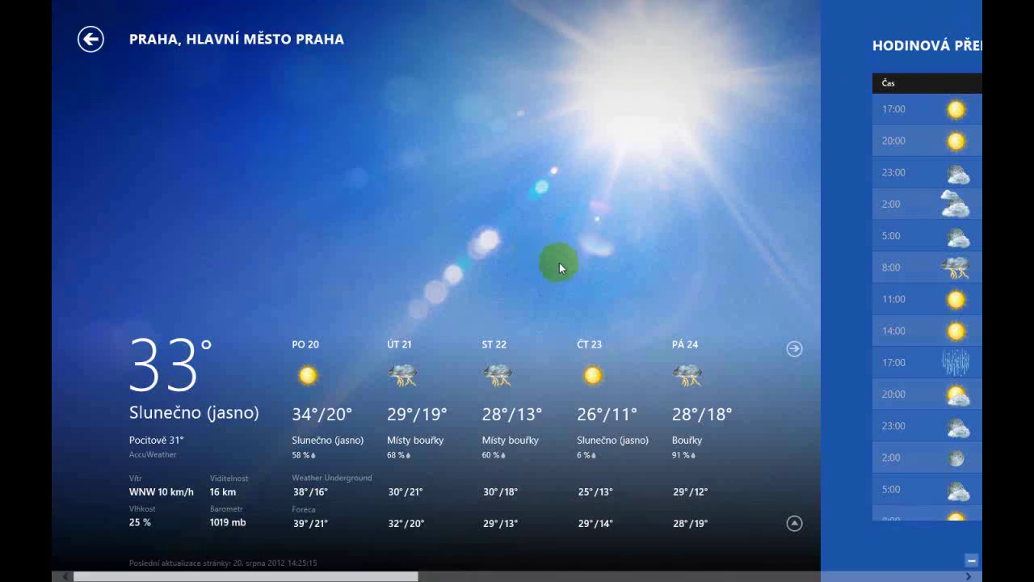
Step: Jump to the Mapy section from the zoomed-out section list and look back through the forecast to the overview
click(970, 561)
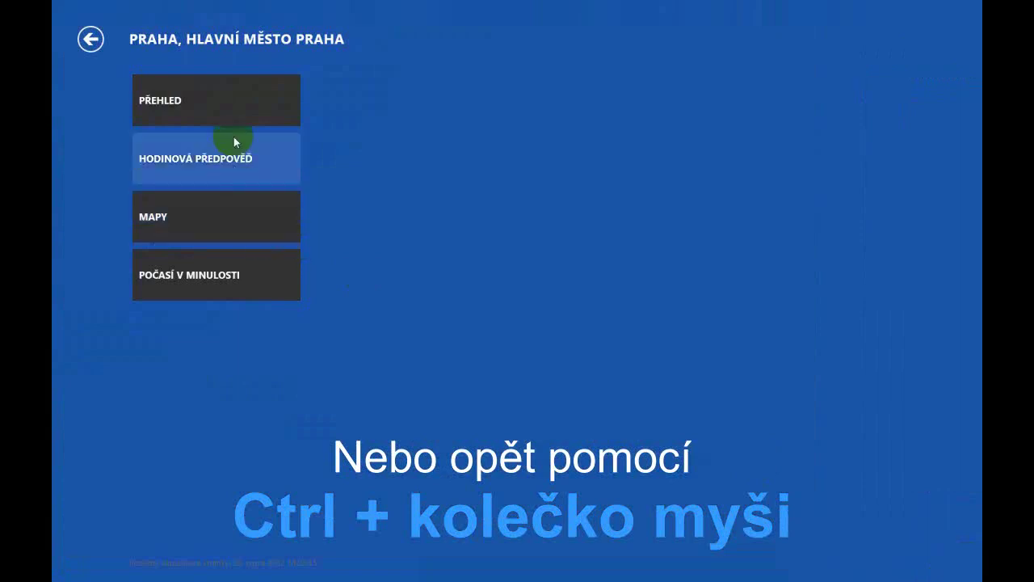
click(189, 229)
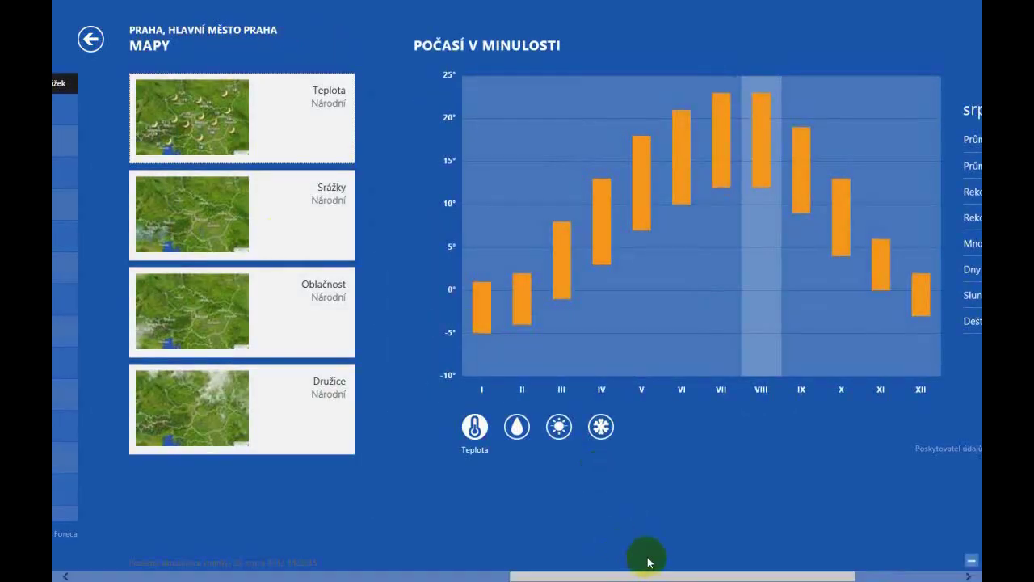
scroll(623, 566, up, 5)
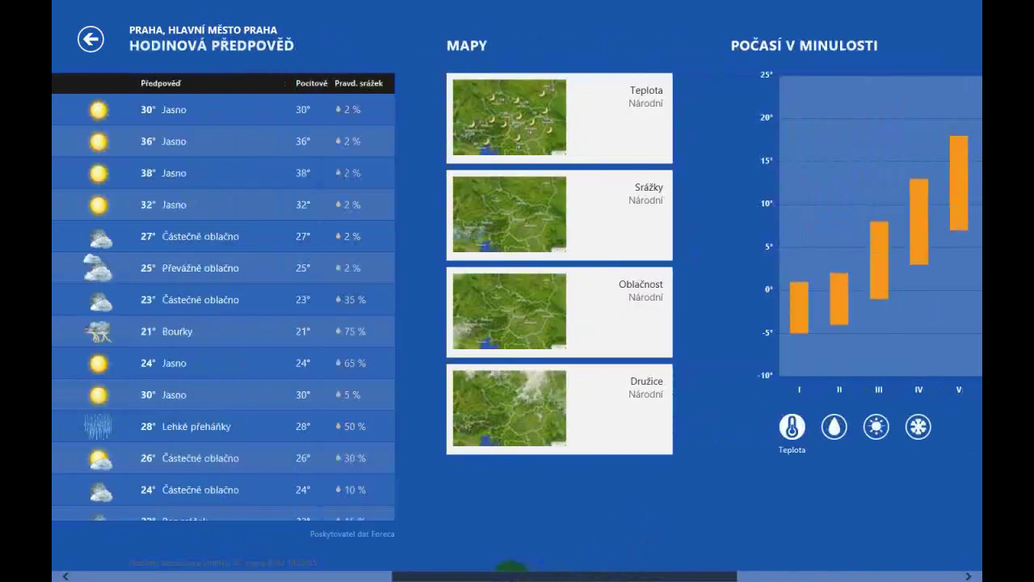
scroll(507, 555, up, 5)
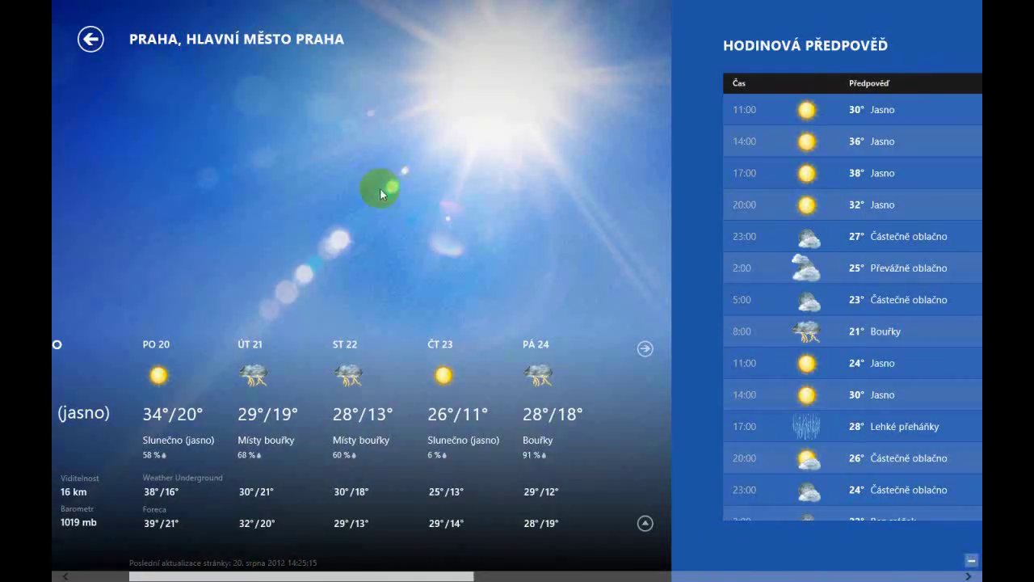
scroll(383, 190, up, 2)
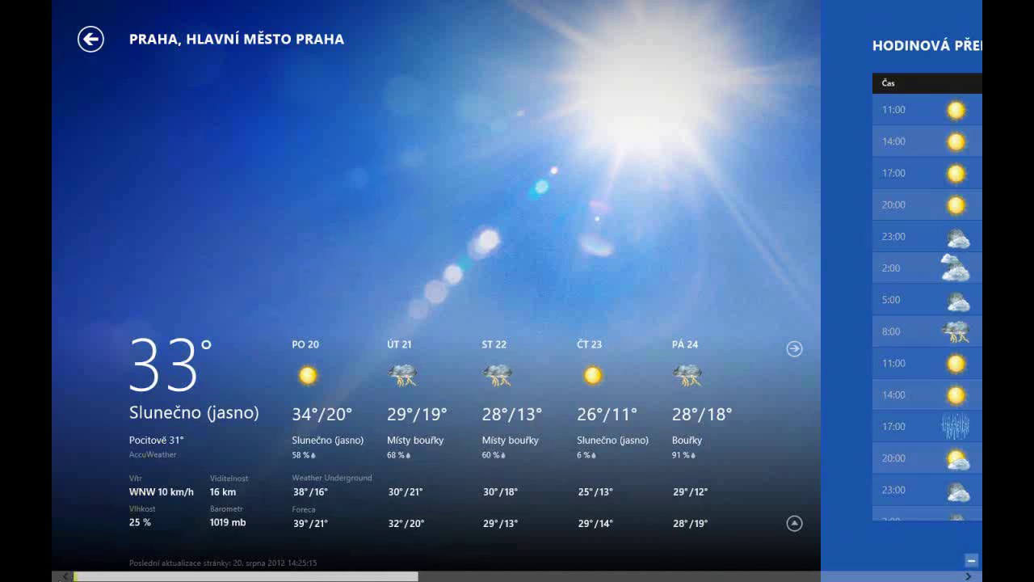
Step: Return to the Start screen and open the SkyDrive app to show its folders
click(56, 574)
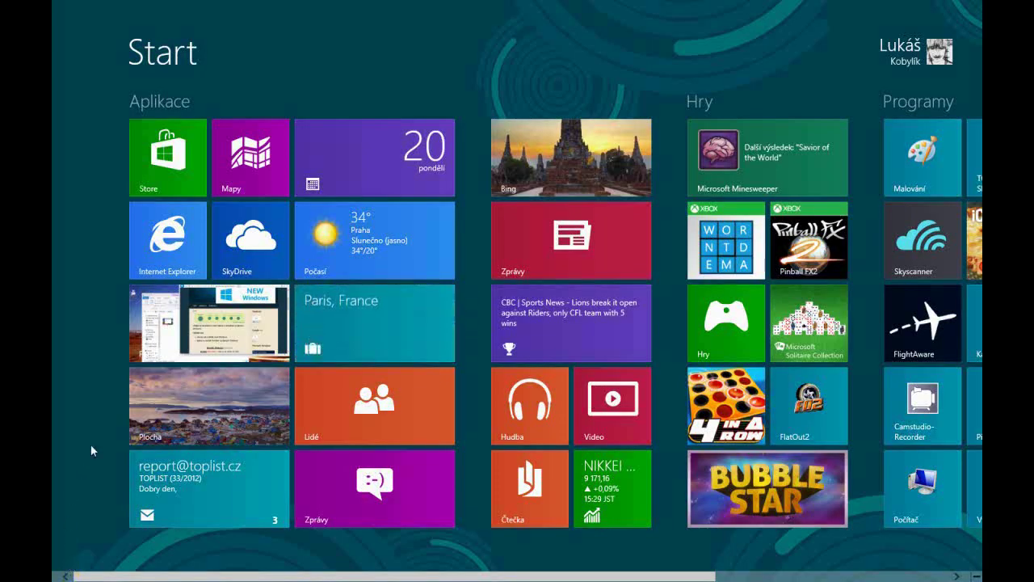
click(262, 248)
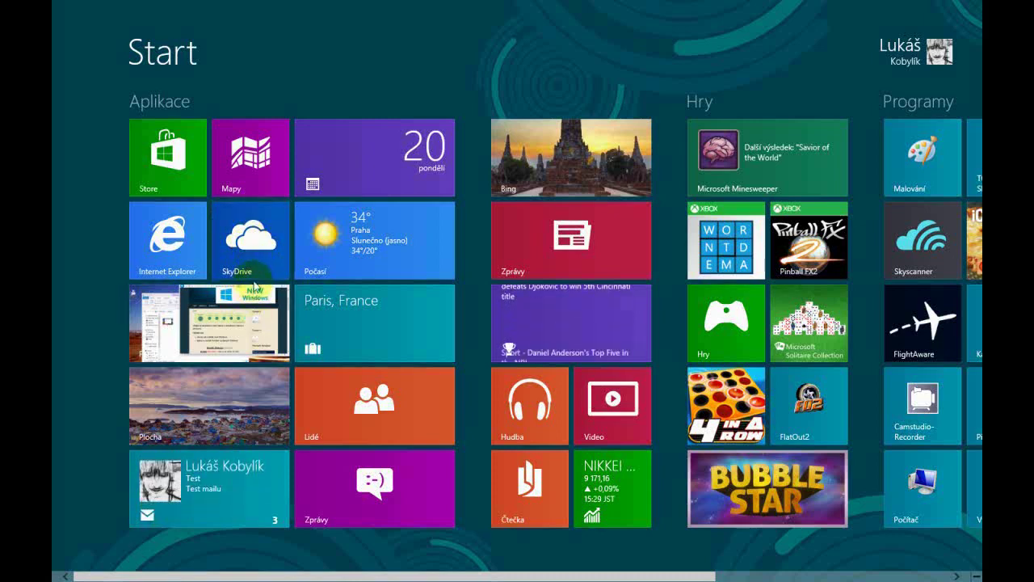
click(257, 257)
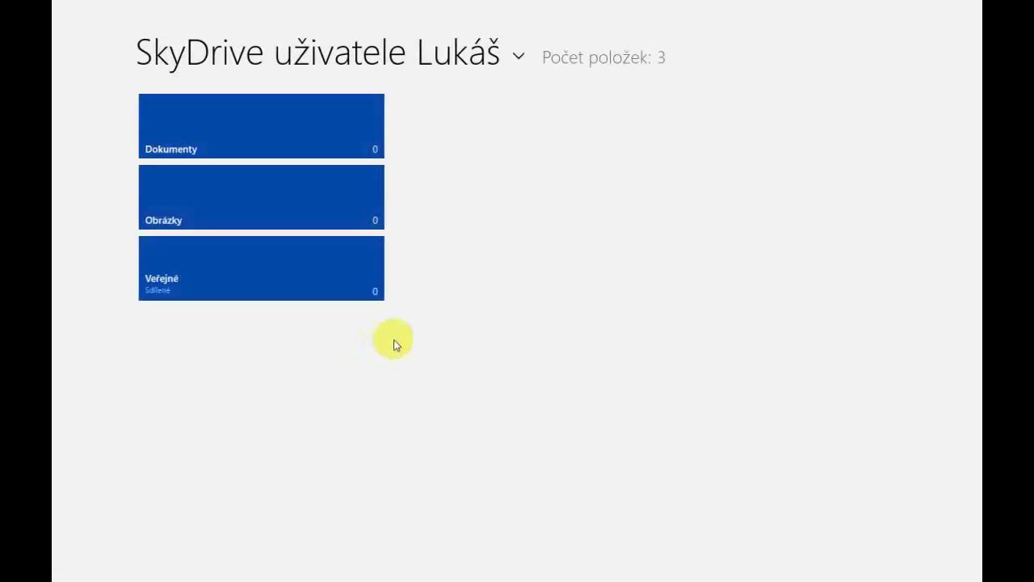
mouse_move(296, 179)
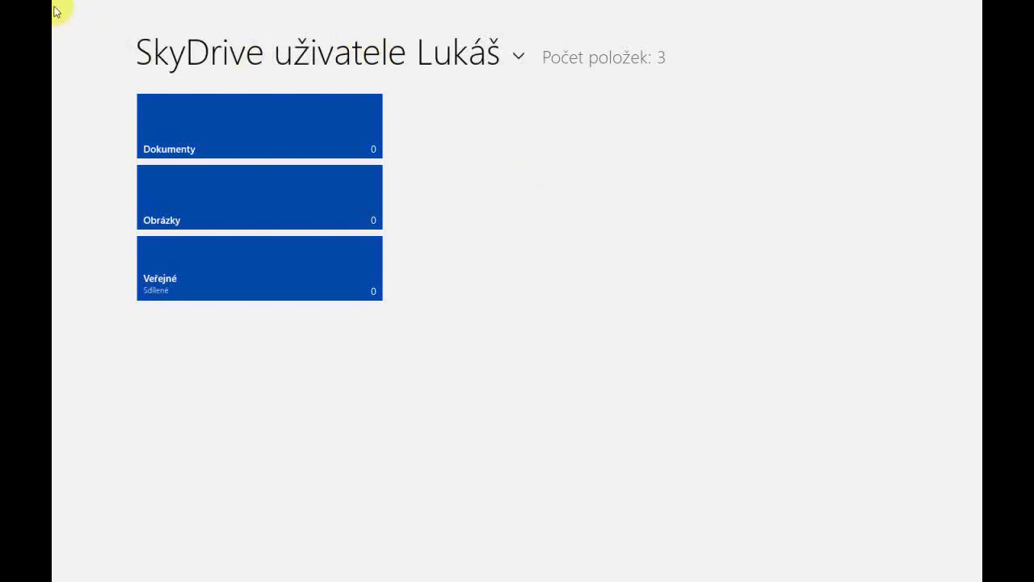
mouse_move(54, 7)
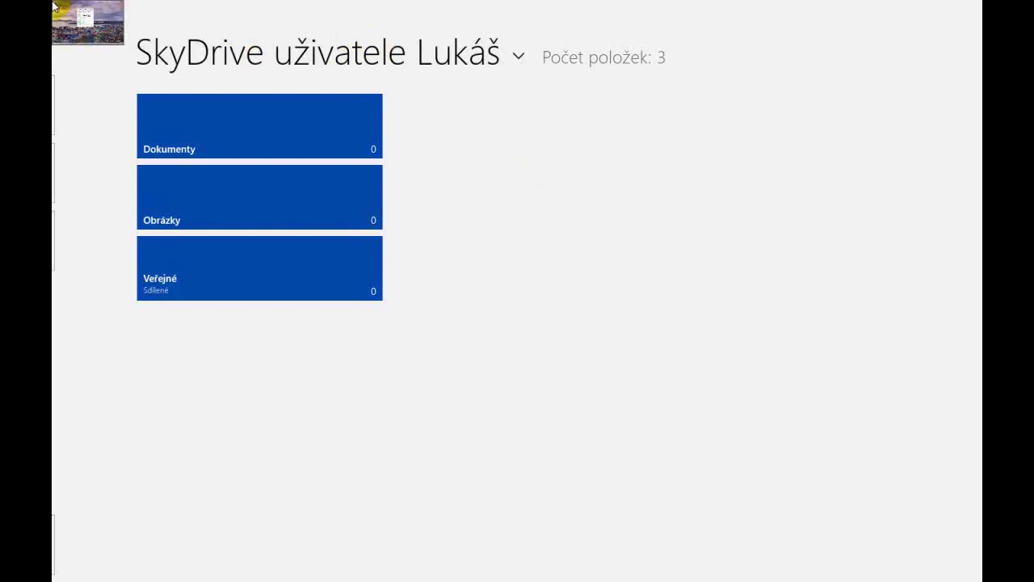
Step: Upload the pictures 1, 2 and 4 from the Obrázky library to the SkyDrive root folder
right_click(665, 92)
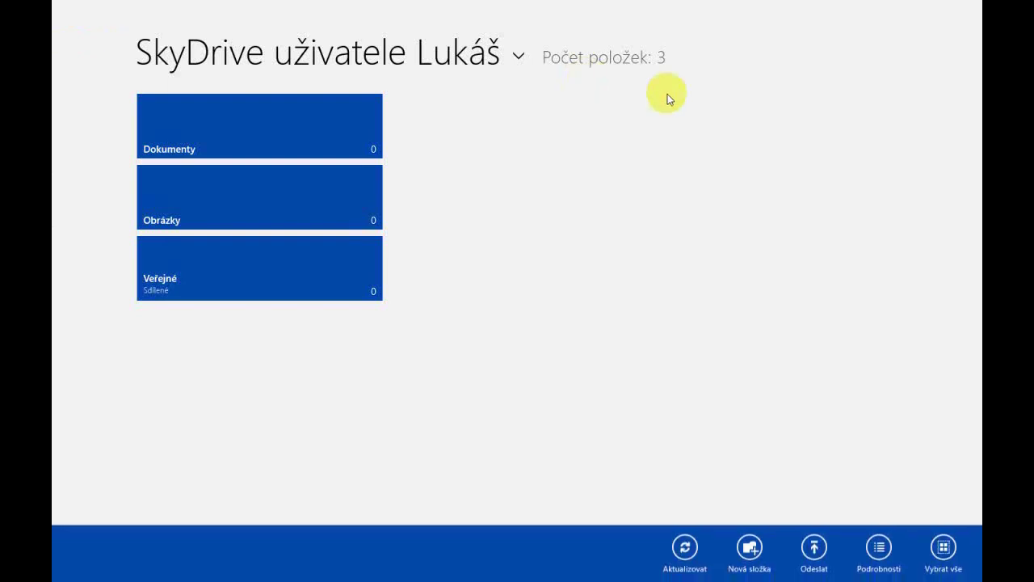
click(818, 553)
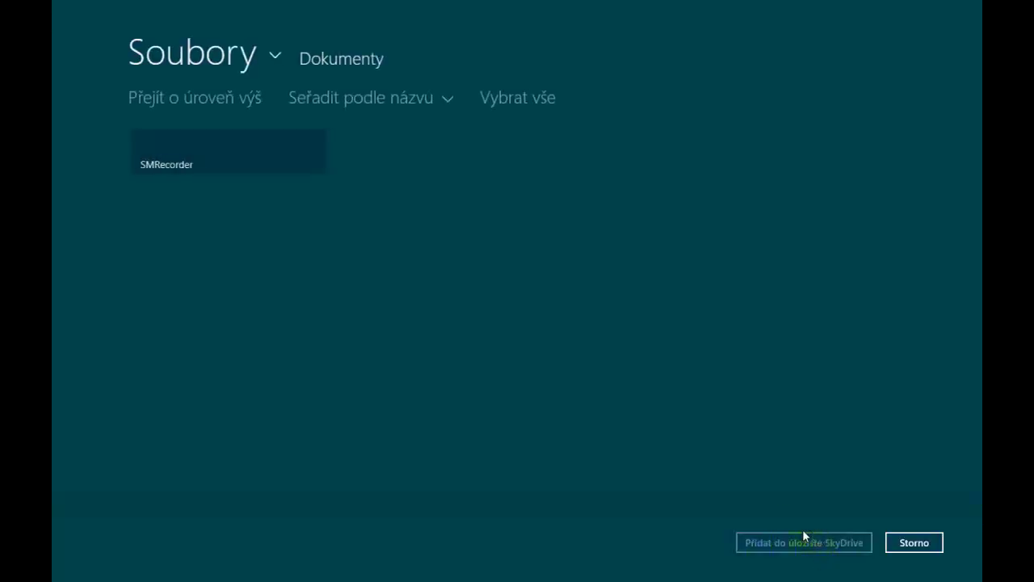
click(249, 64)
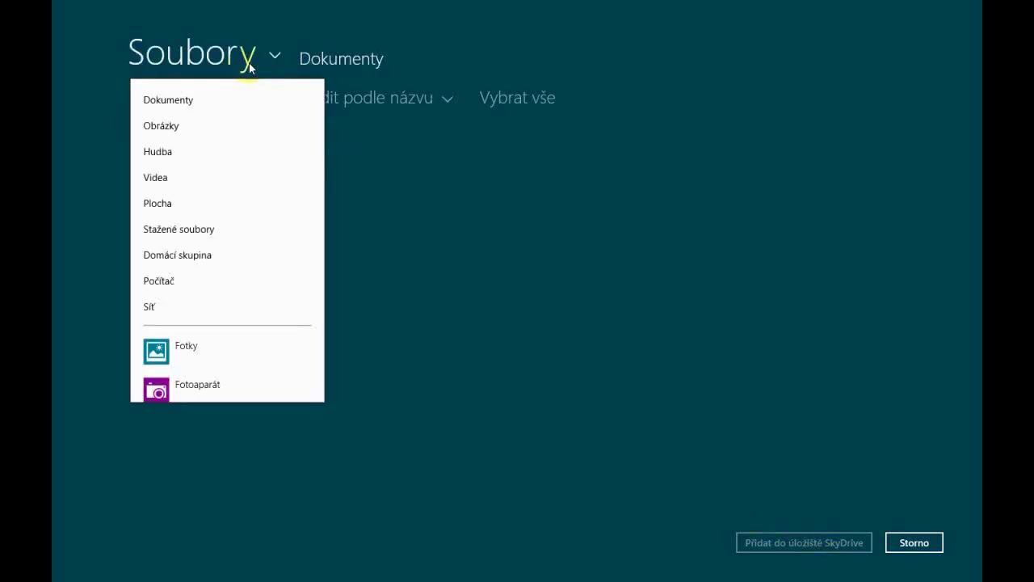
click(220, 125)
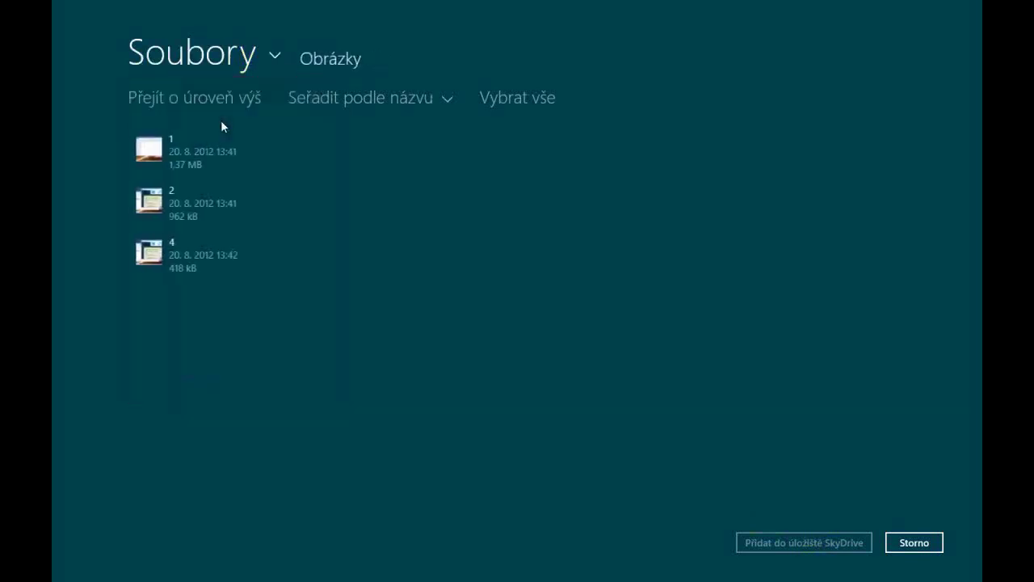
click(203, 152)
click(200, 204)
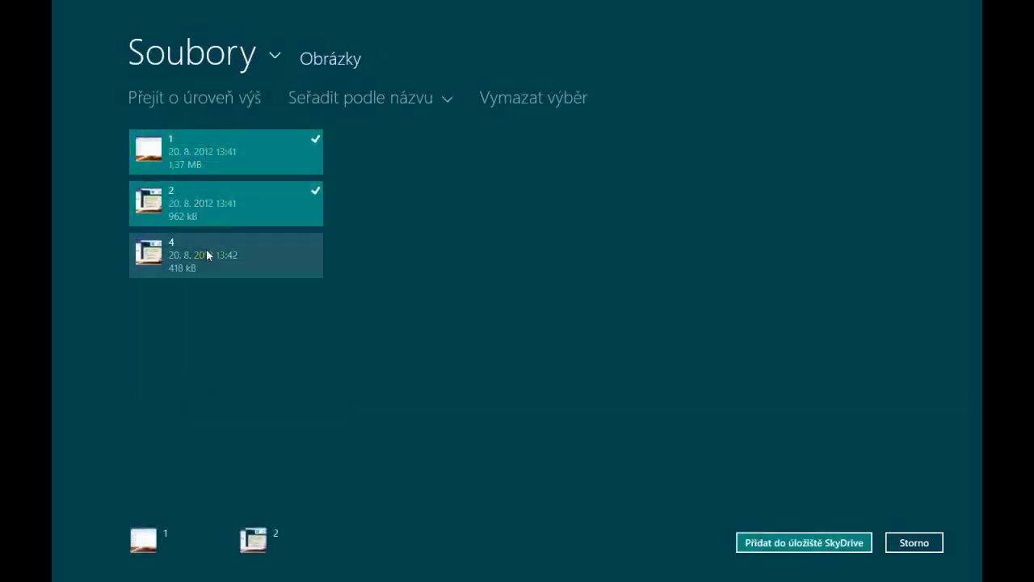
click(208, 255)
click(790, 543)
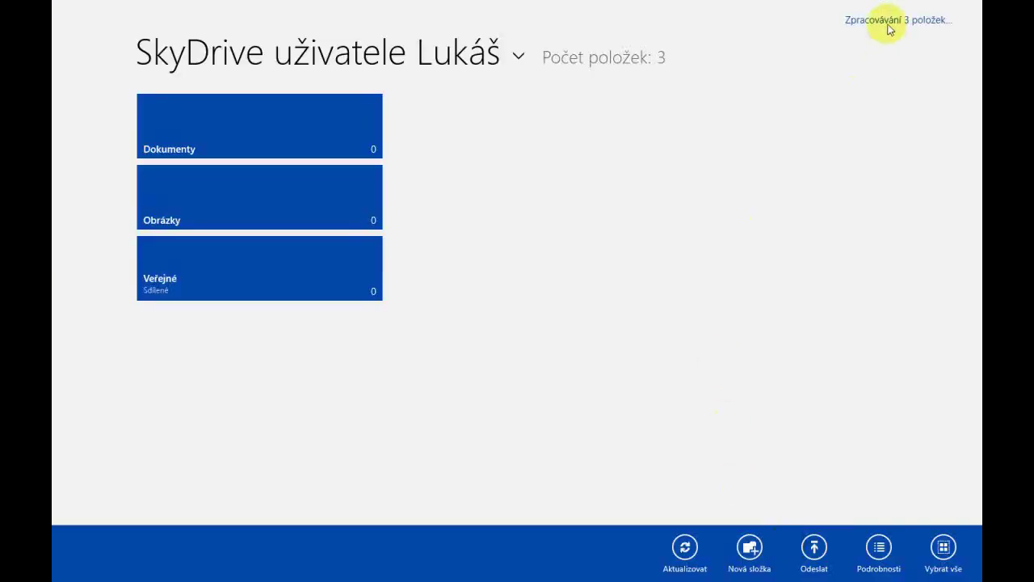
Step: Check the upload progress details and view the second uploaded picture at full size before returning to the folder
click(888, 24)
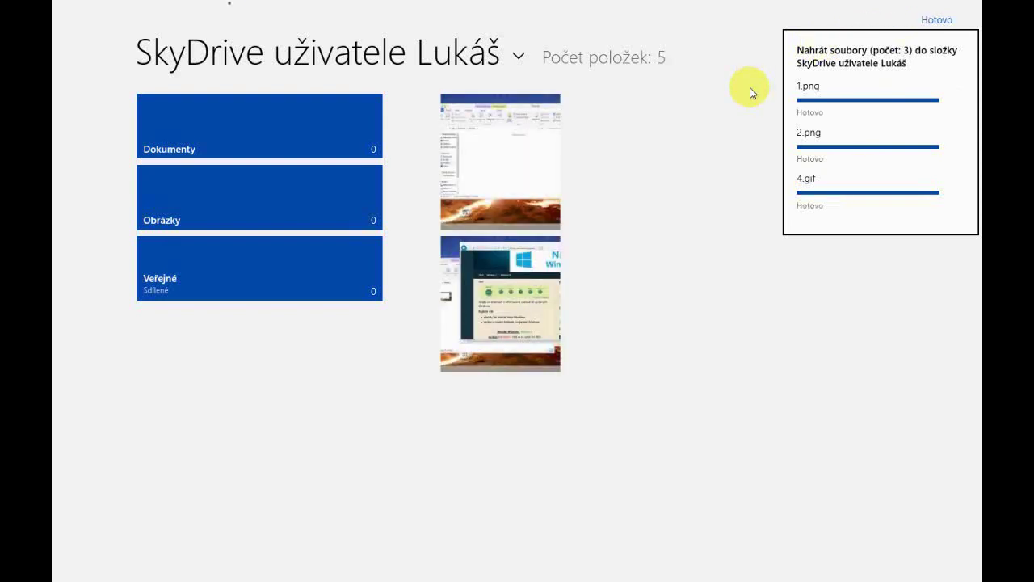
click(943, 22)
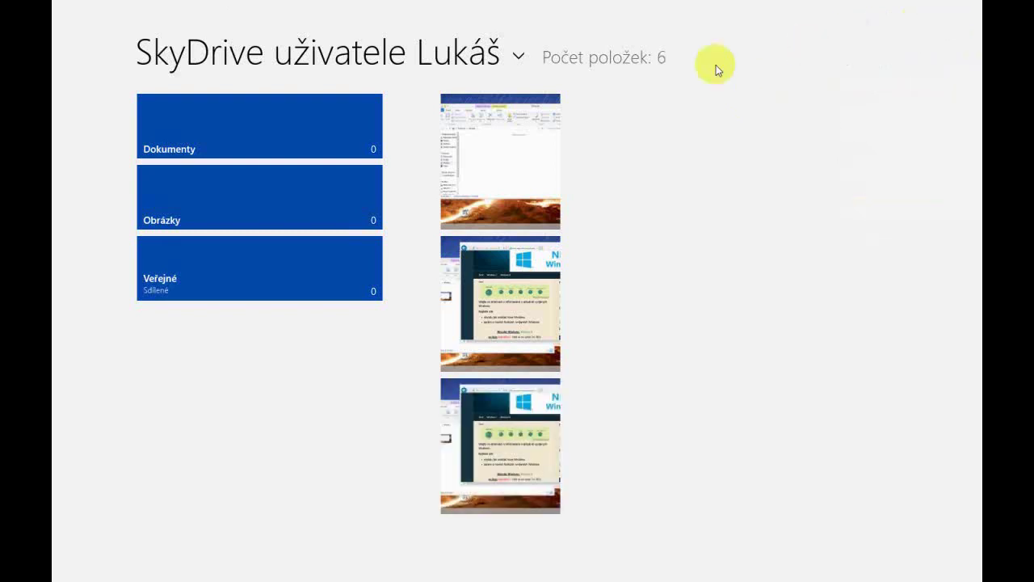
click(497, 313)
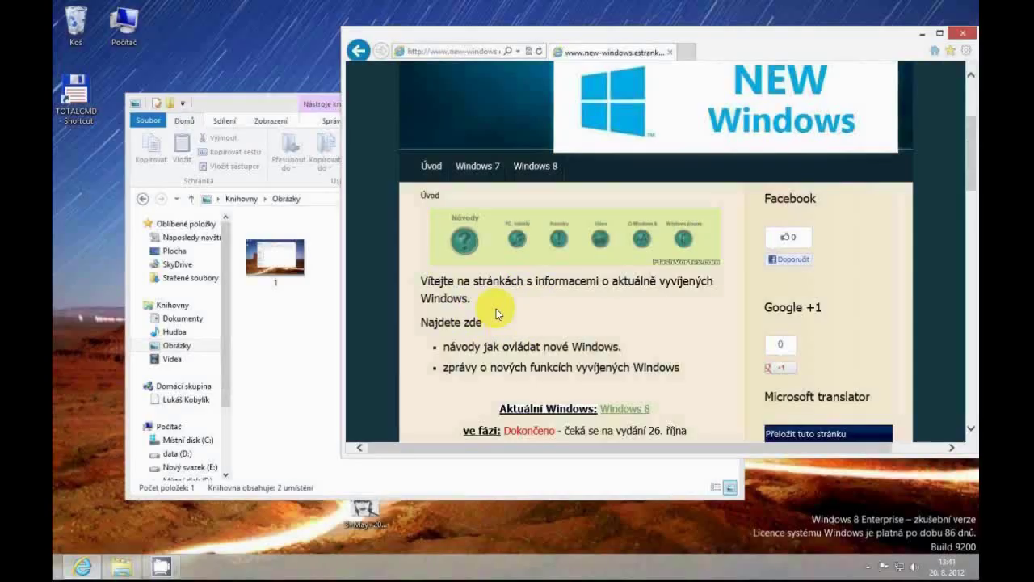
click(94, 50)
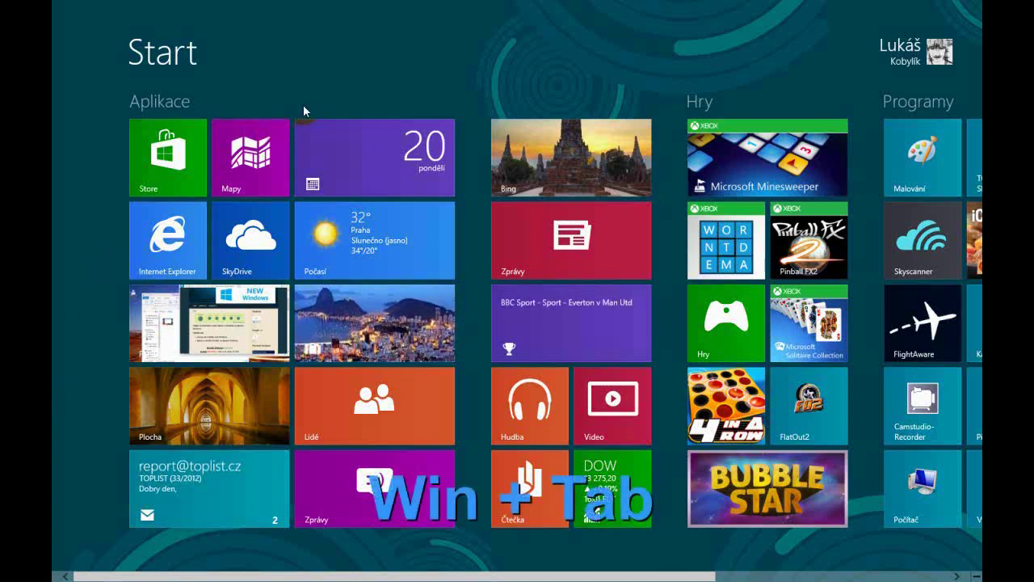
Step: Cycle through the running apps in the app switcher over the Start screen
key(super+Tab)
key(super+Tab)
key(super+Tab)
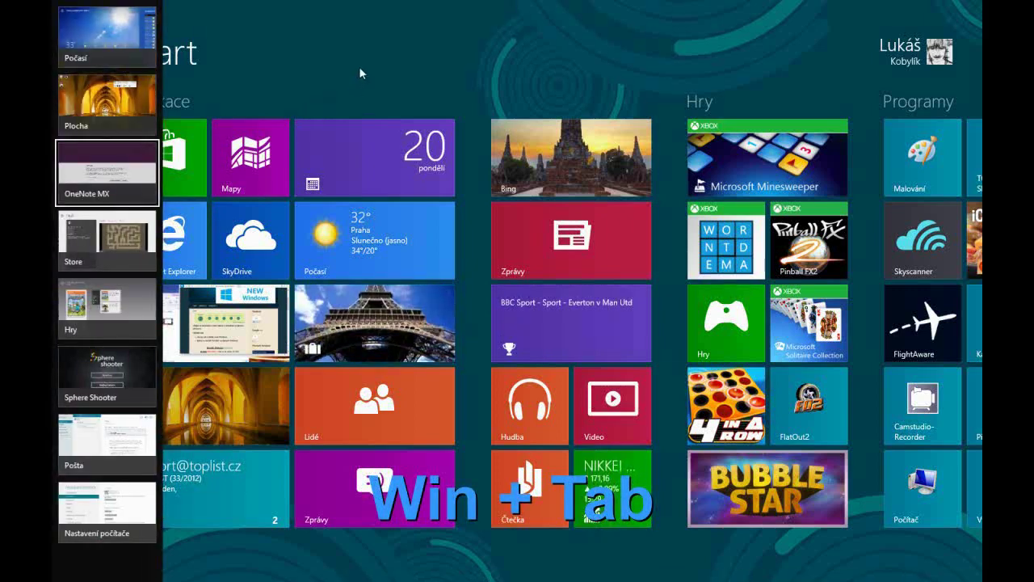
key(super+Tab)
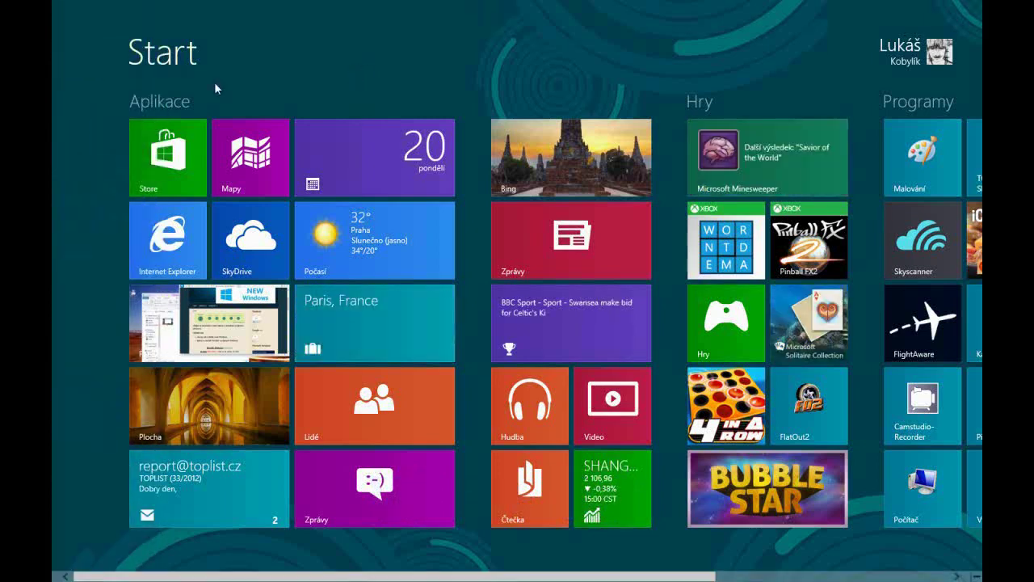
Step: Switch to the running Počasí app from the Start screen and close it
mouse_move(55, 3)
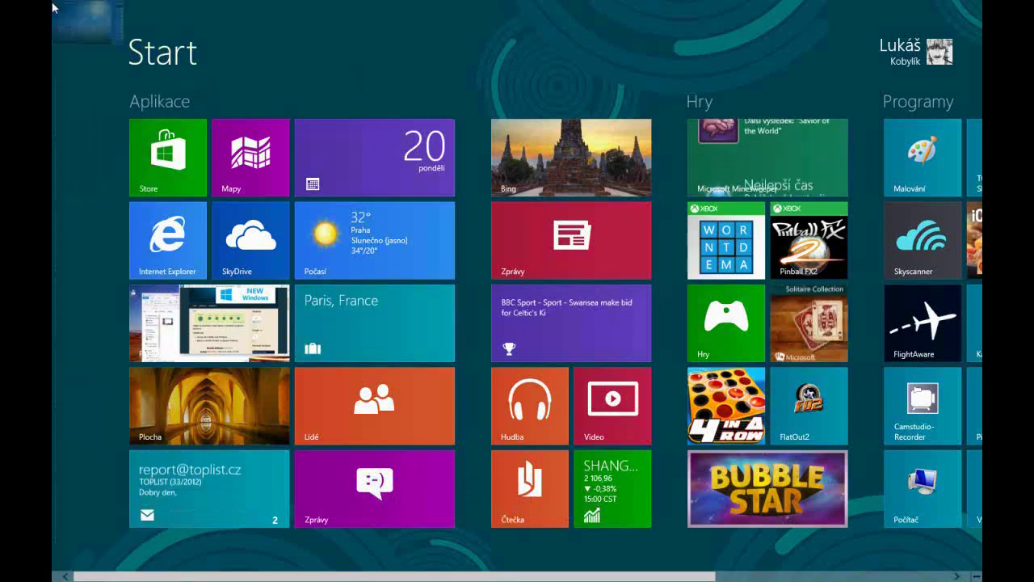
mouse_move(58, 146)
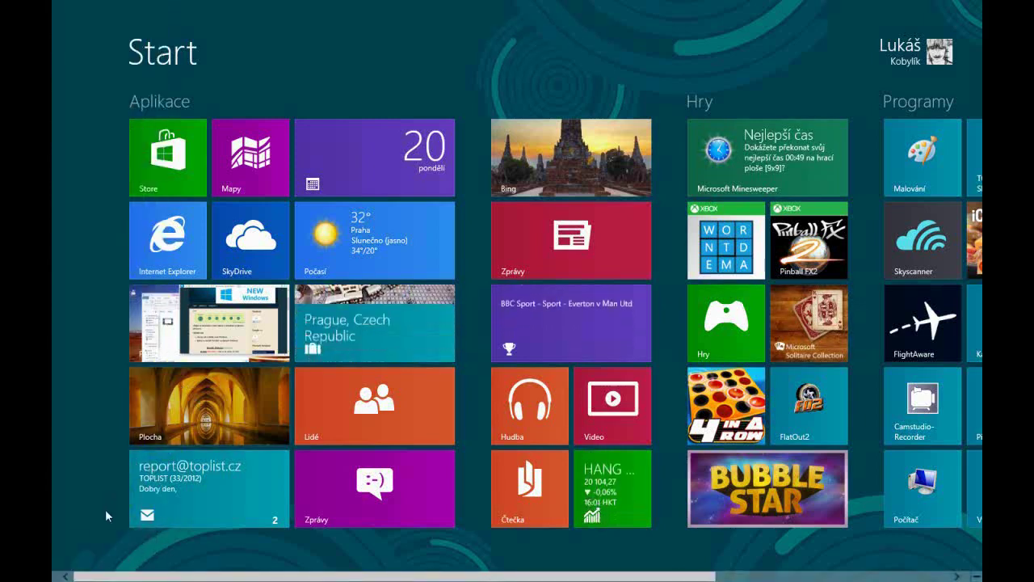
mouse_move(53, 386)
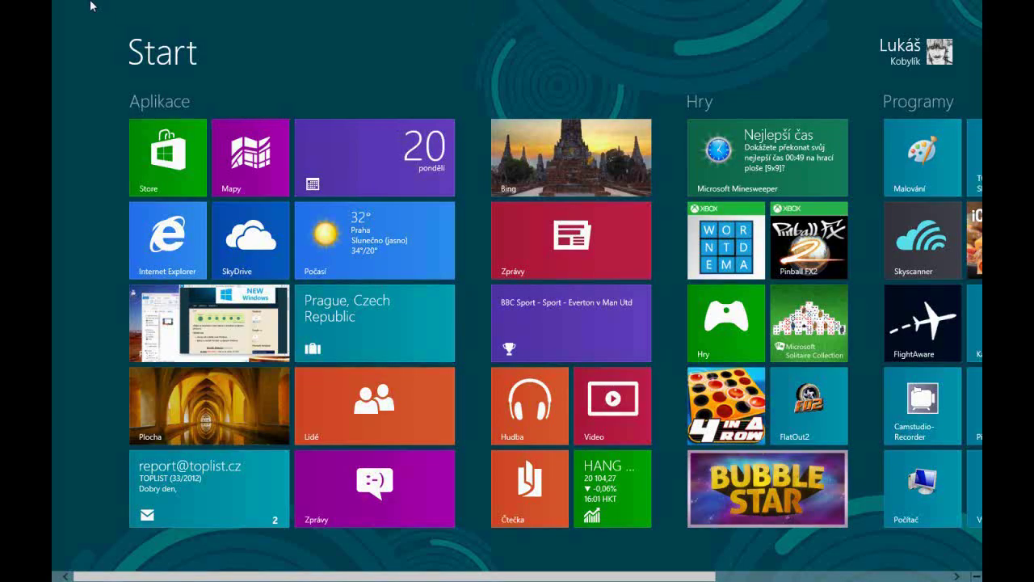
click(63, 50)
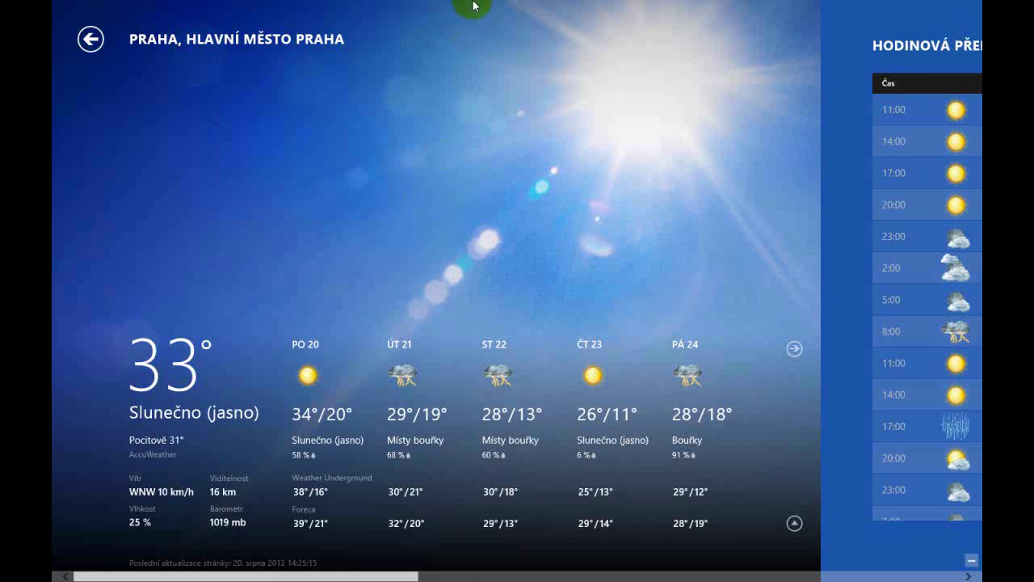
drag(472, 6, 474, 25)
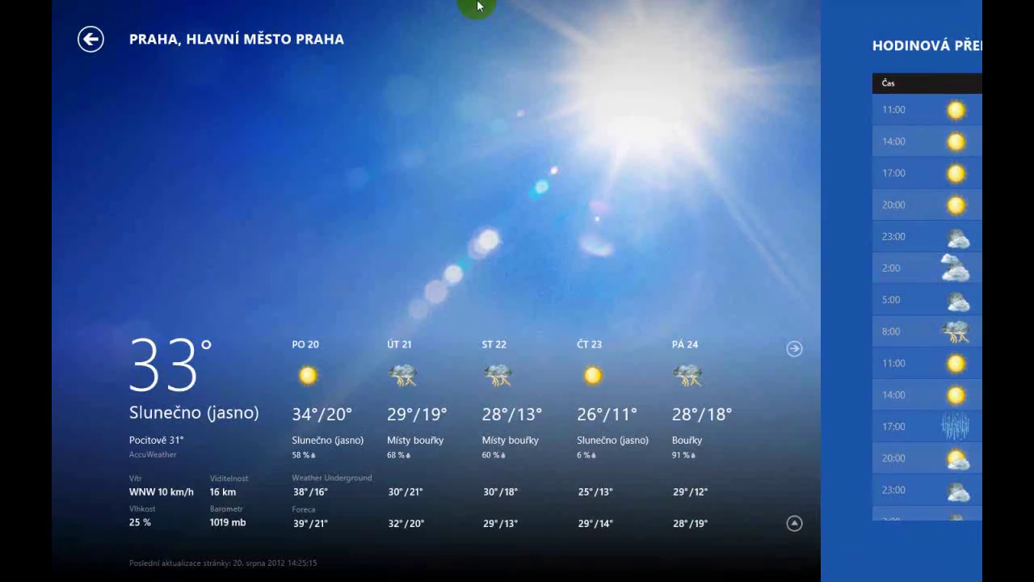
drag(478, 5, 480, 565)
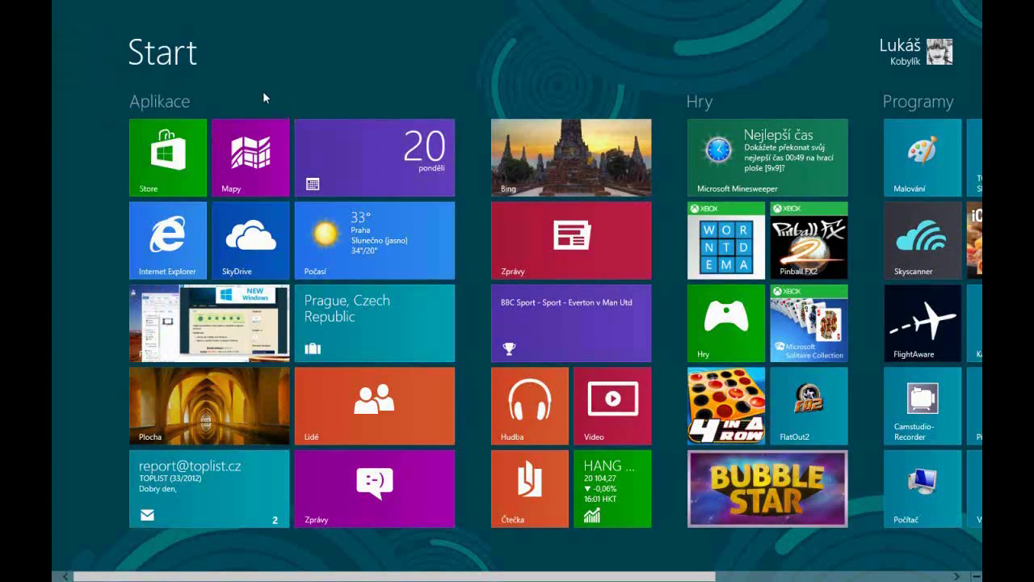
Step: Show the Zavřít option for Počasí in the running apps list and switch to the app instead
mouse_move(53, 128)
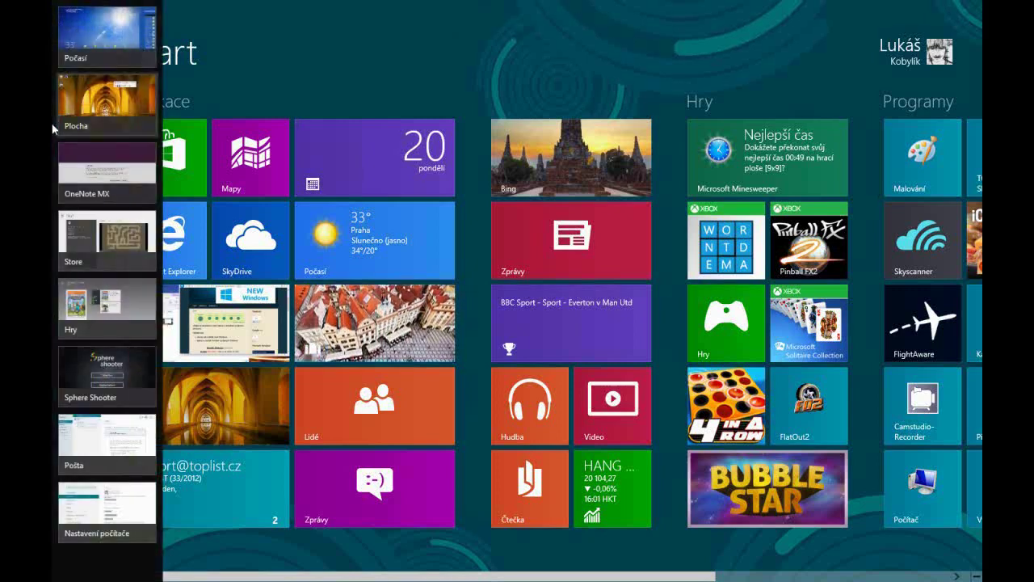
right_click(94, 45)
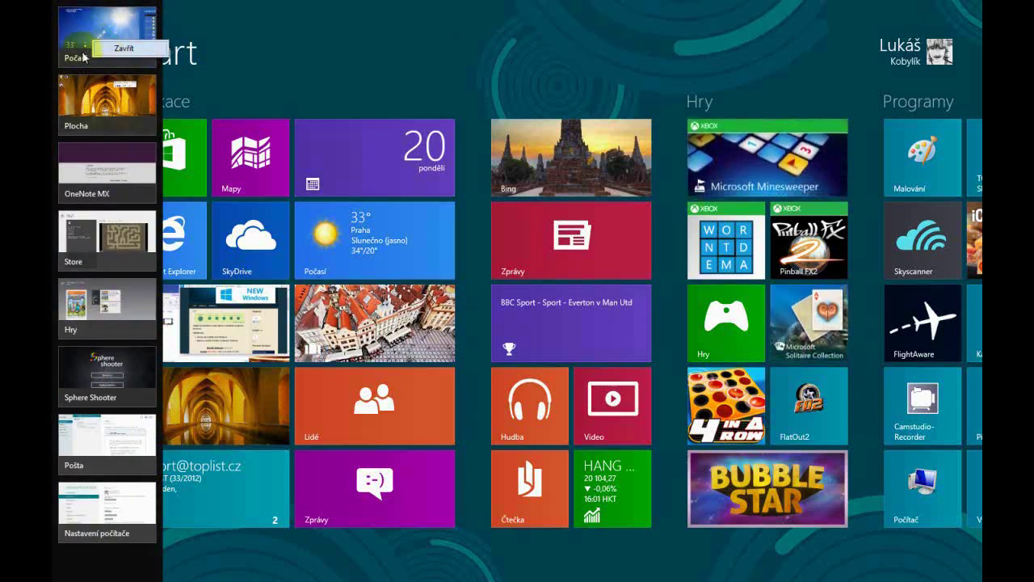
click(84, 55)
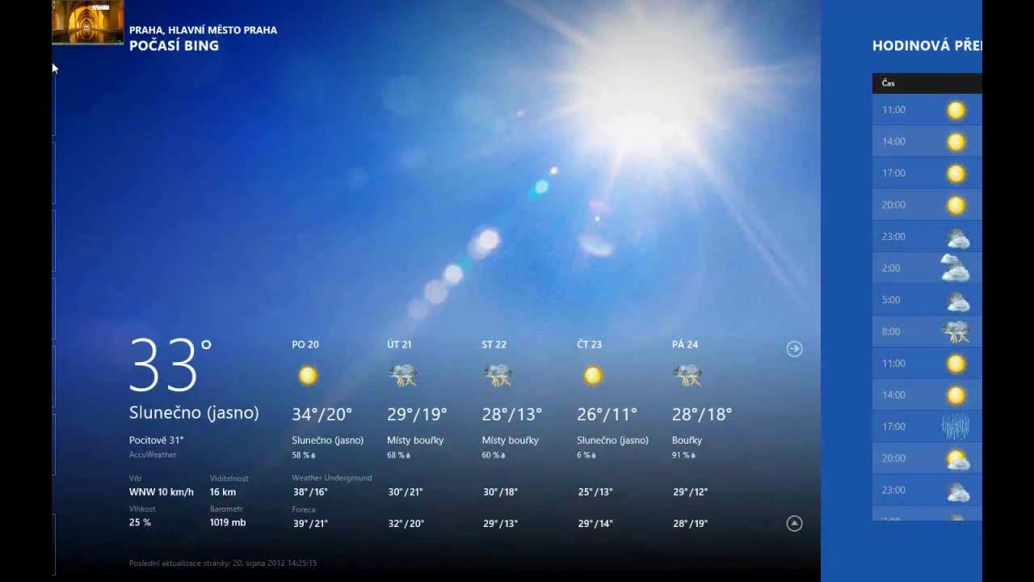
Step: Return from Počasí to the Start screen and show the list of running apps
click(97, 549)
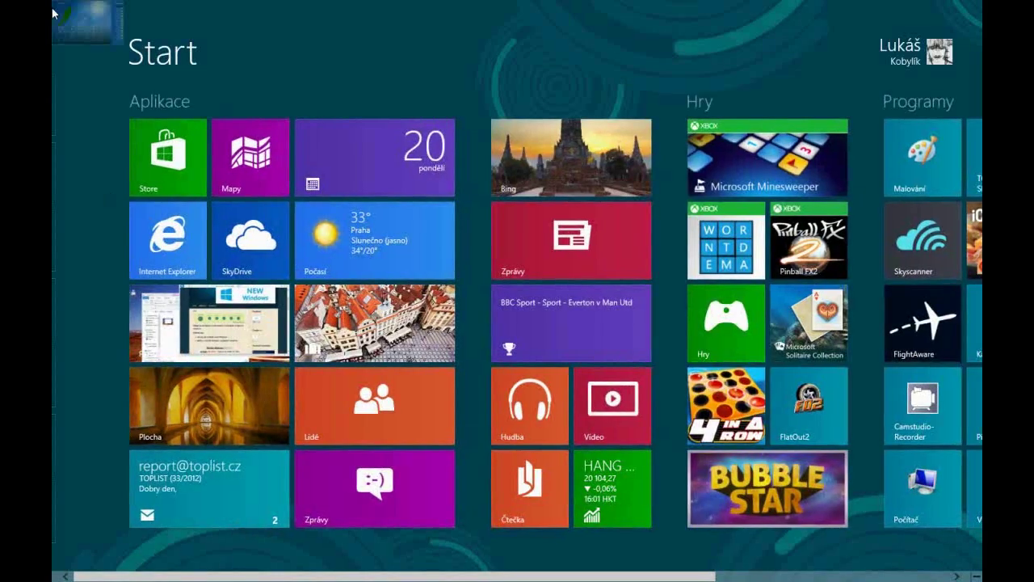
mouse_move(91, 45)
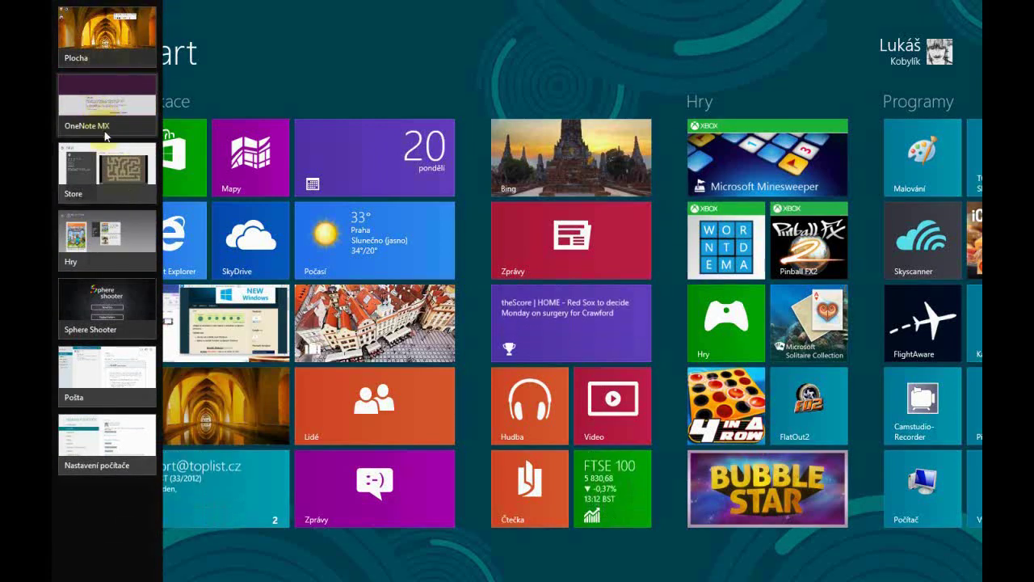
click(299, 158)
click(375, 252)
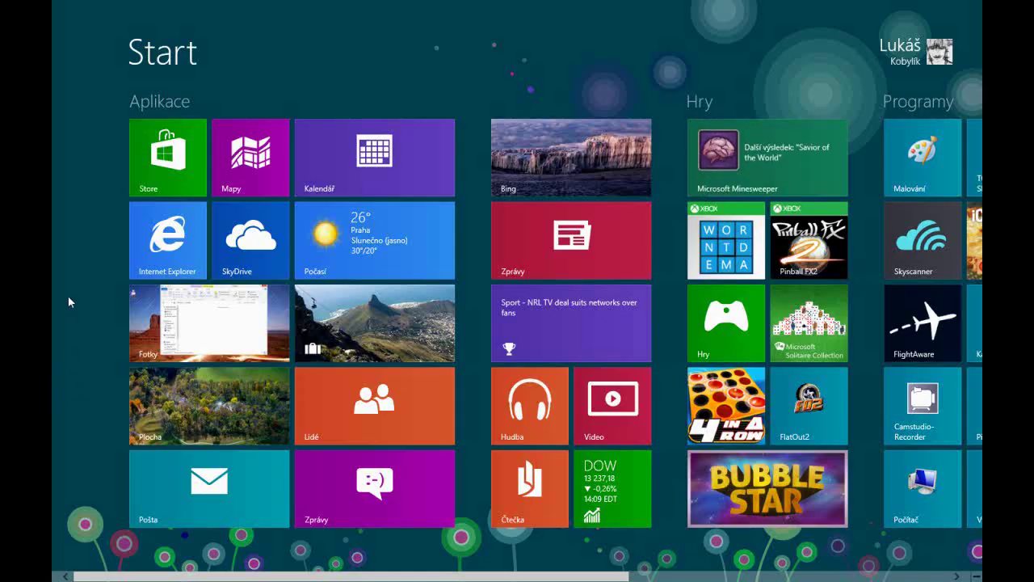
Step: Open the Store, browse its app categories, view the Hudba a video category and go back
click(149, 165)
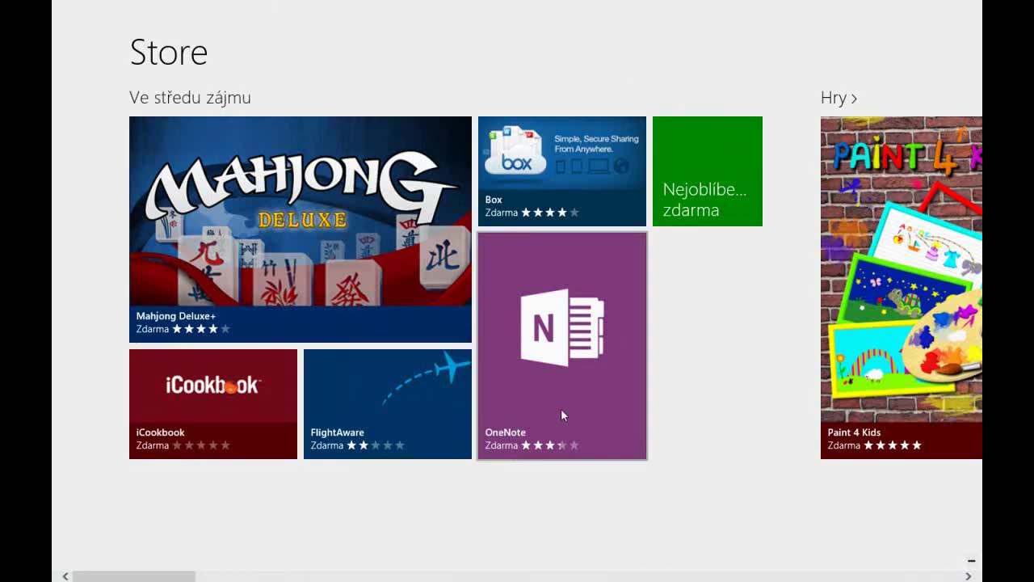
scroll(415, 391, down, 3)
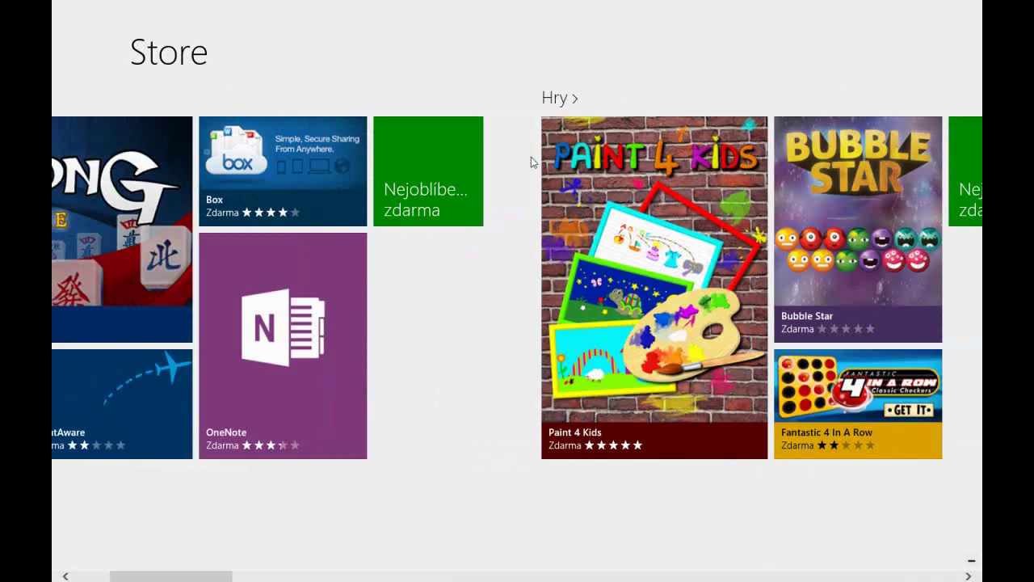
scroll(531, 157, down, 5)
scroll(826, 102, down, 5)
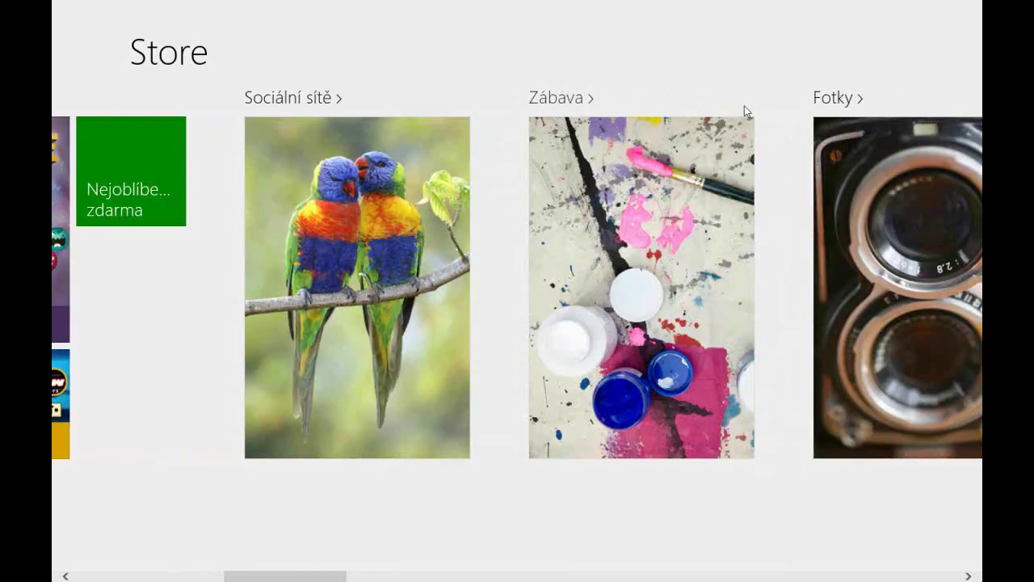
scroll(559, 161, down, 3)
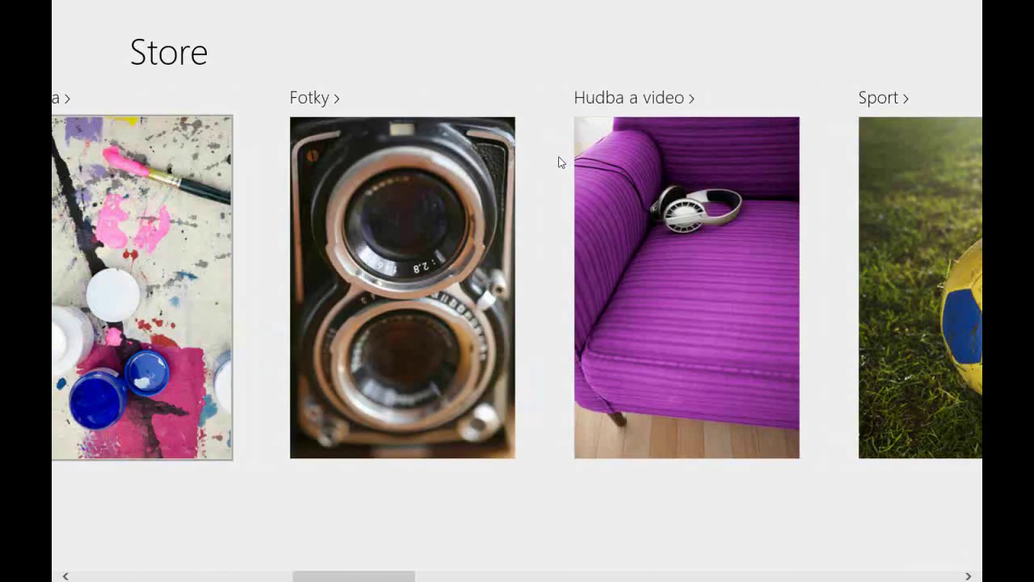
click(684, 208)
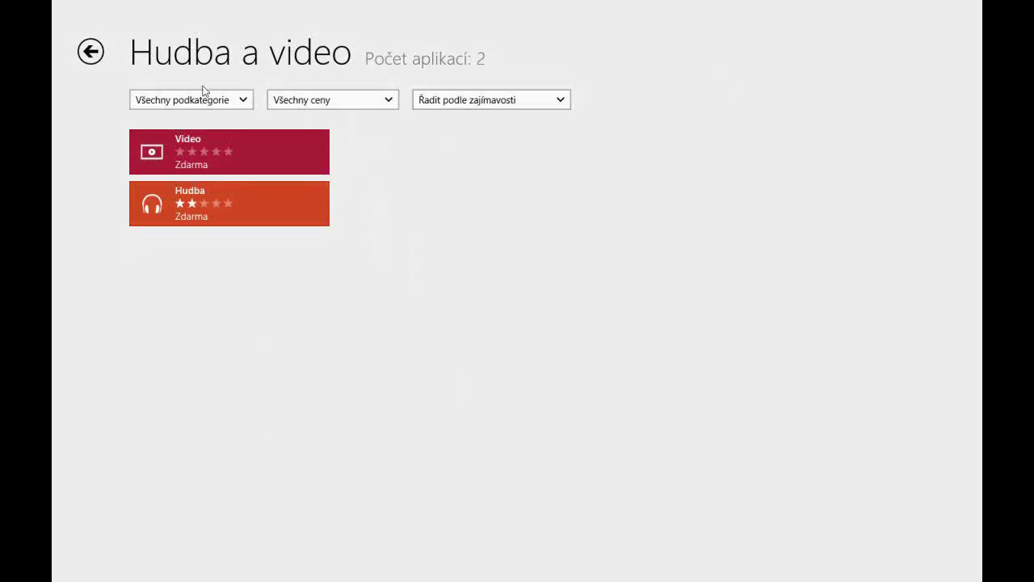
click(90, 53)
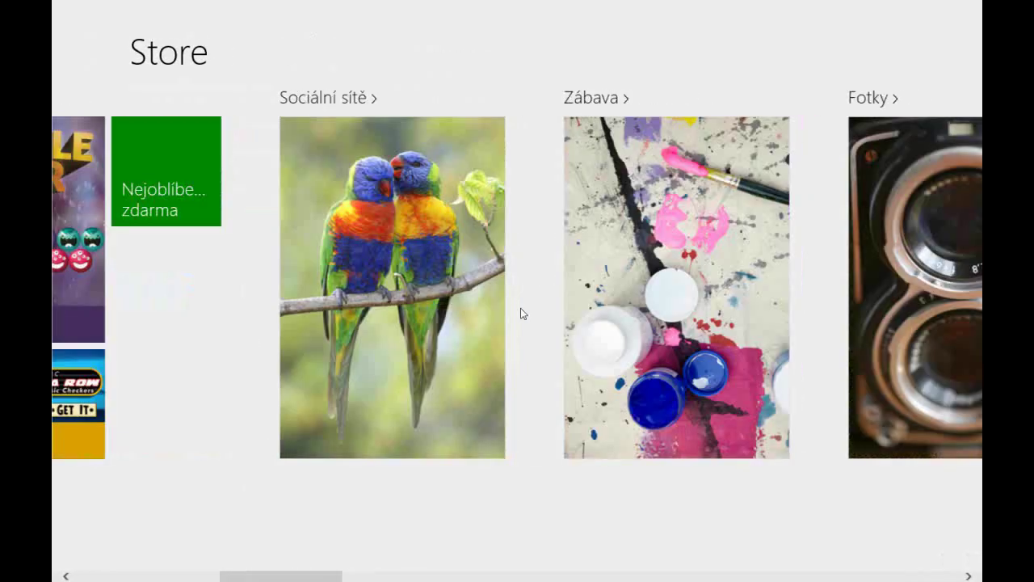
Step: Zoom the Store out to the category overview, browse it and zoom back in on the Ve středu zájmu group
scroll(520, 308, up, 5)
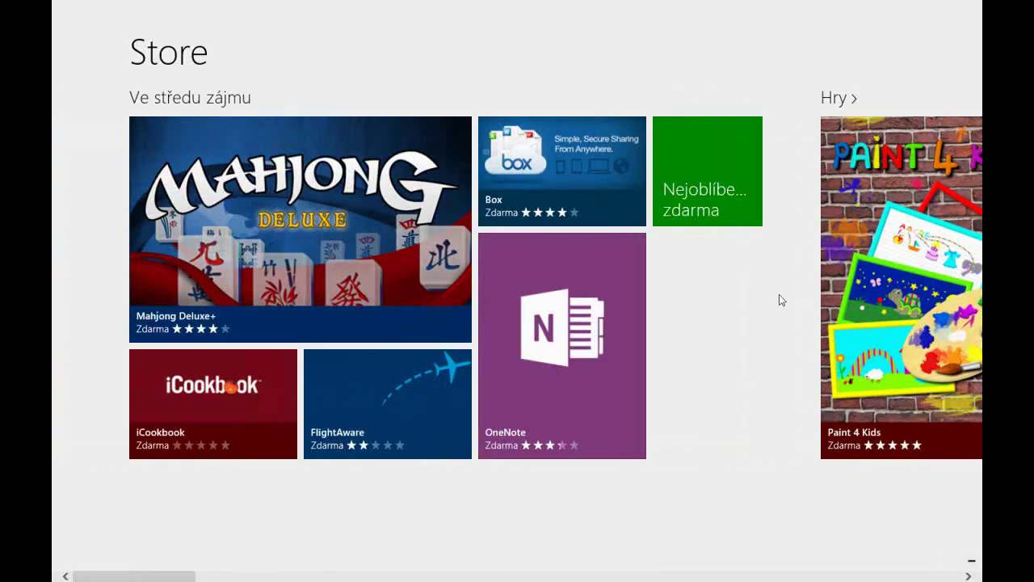
right_click(965, 559)
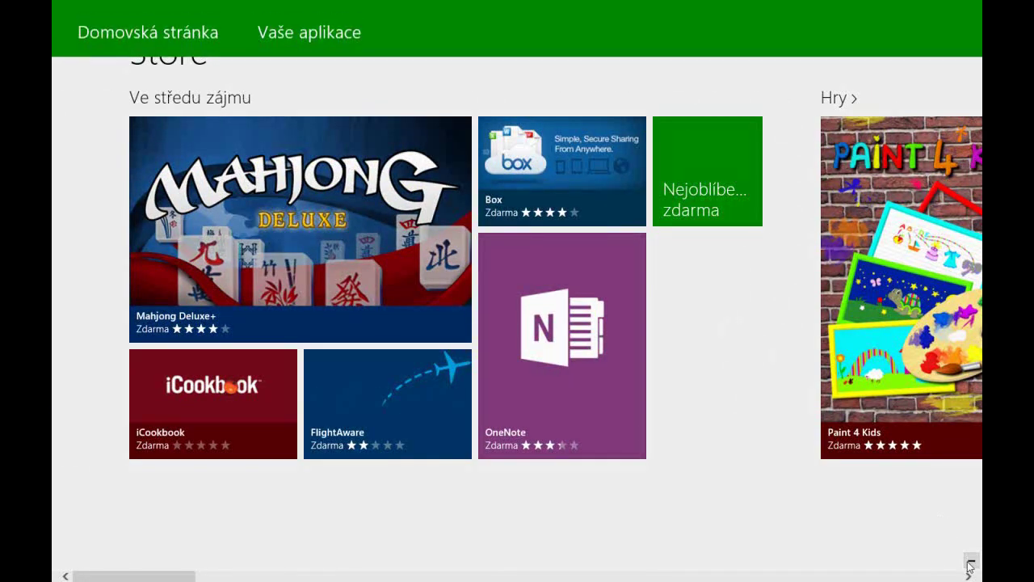
right_click(975, 566)
click(972, 561)
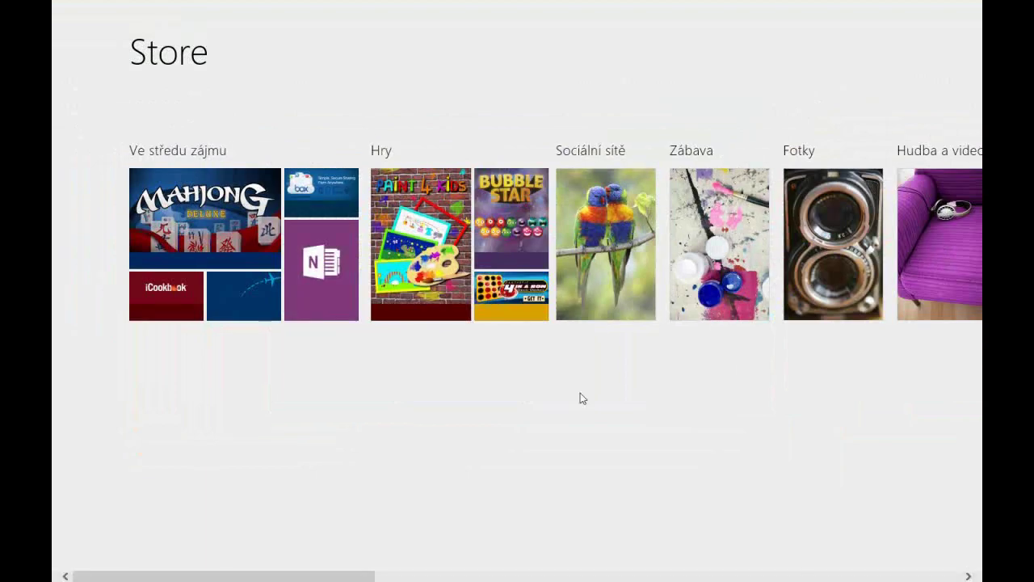
scroll(282, 266, down, 3)
scroll(283, 267, down, 2)
scroll(242, 255, up, 5)
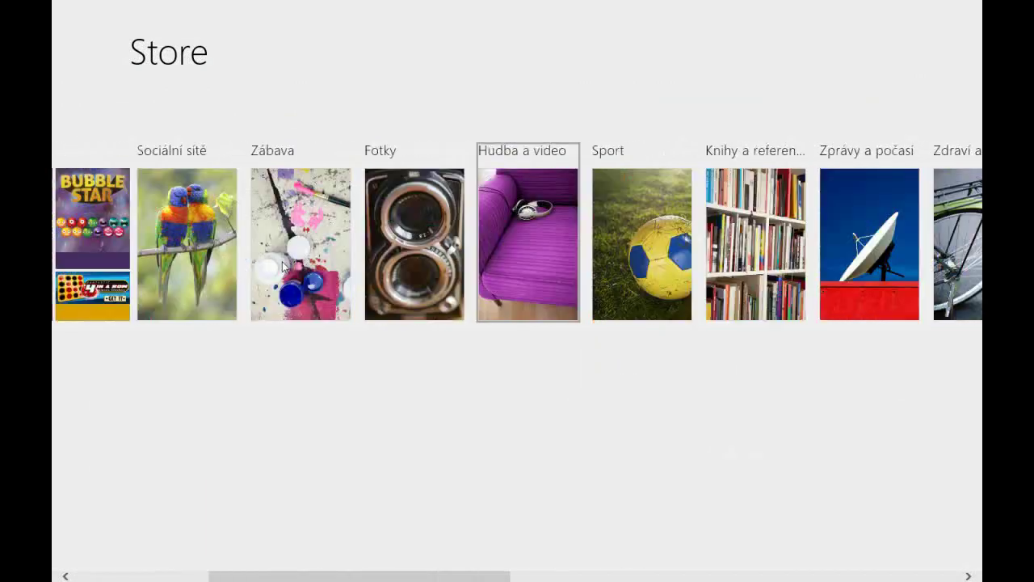
click(189, 243)
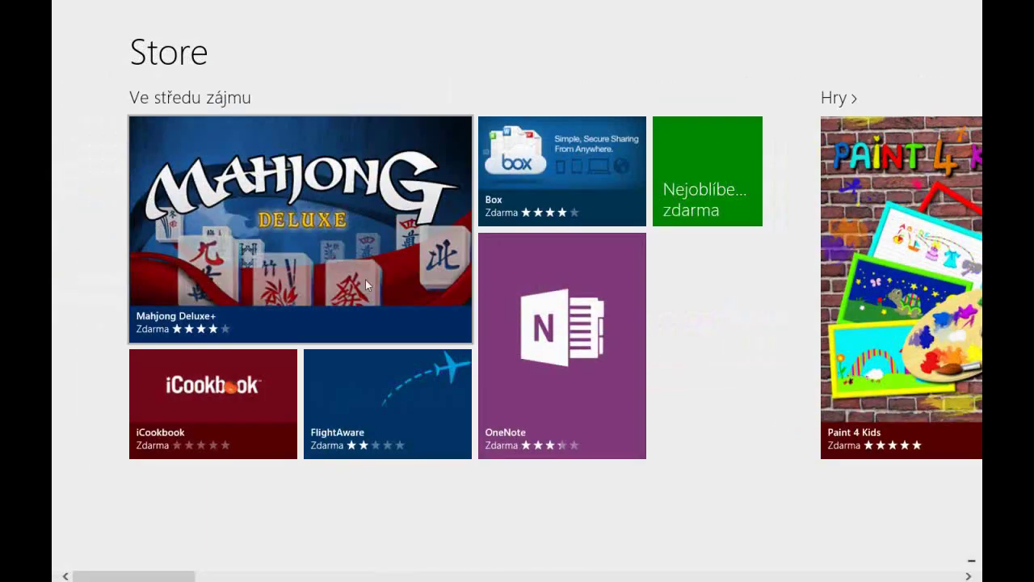
Step: View the Vaše aplikace list of installed Store apps and return to the Store home page
right_click(685, 317)
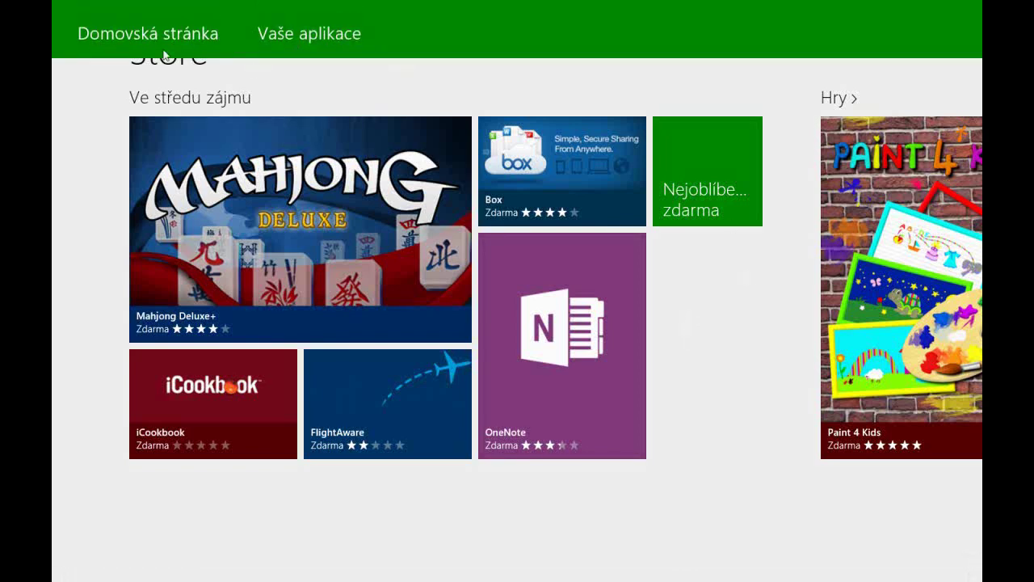
click(308, 35)
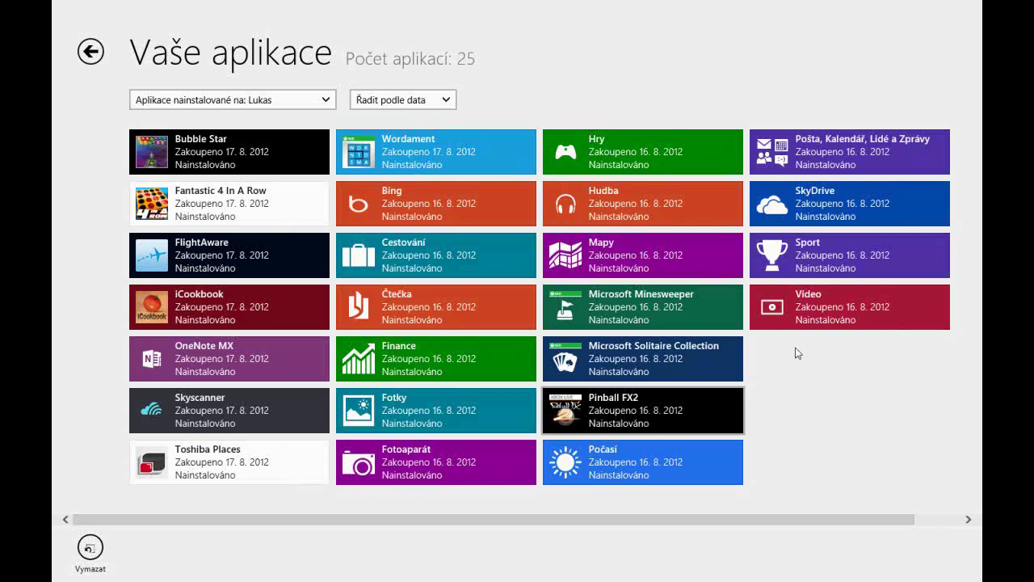
click(85, 60)
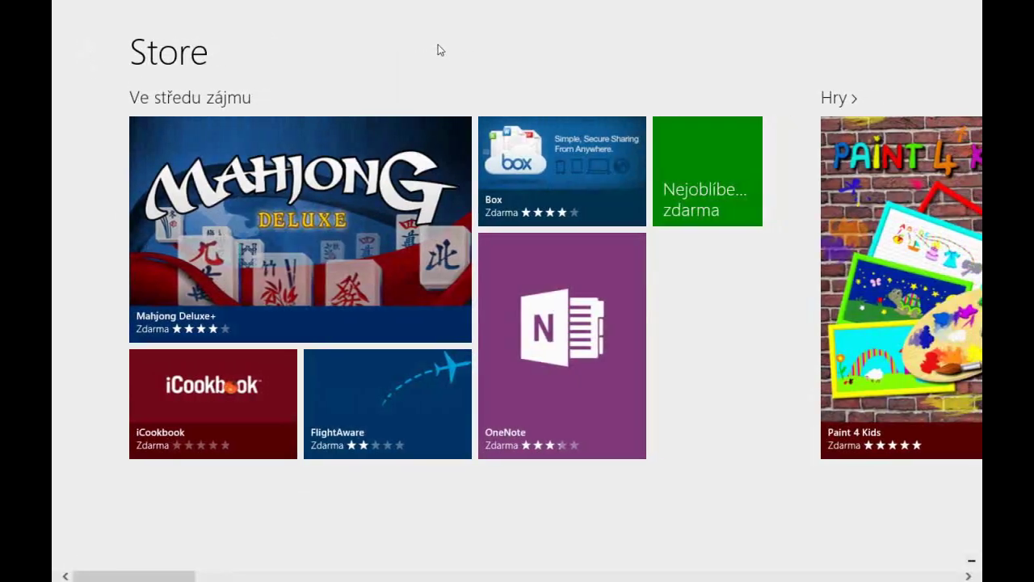
Step: Show the Store's Nastavení options and close them without making a change
mouse_move(981, 5)
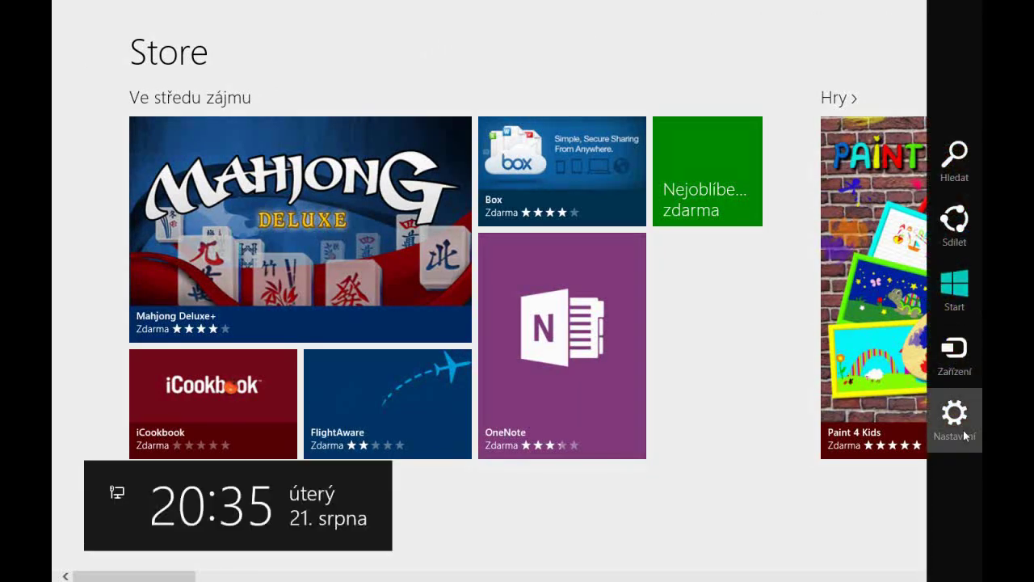
click(963, 433)
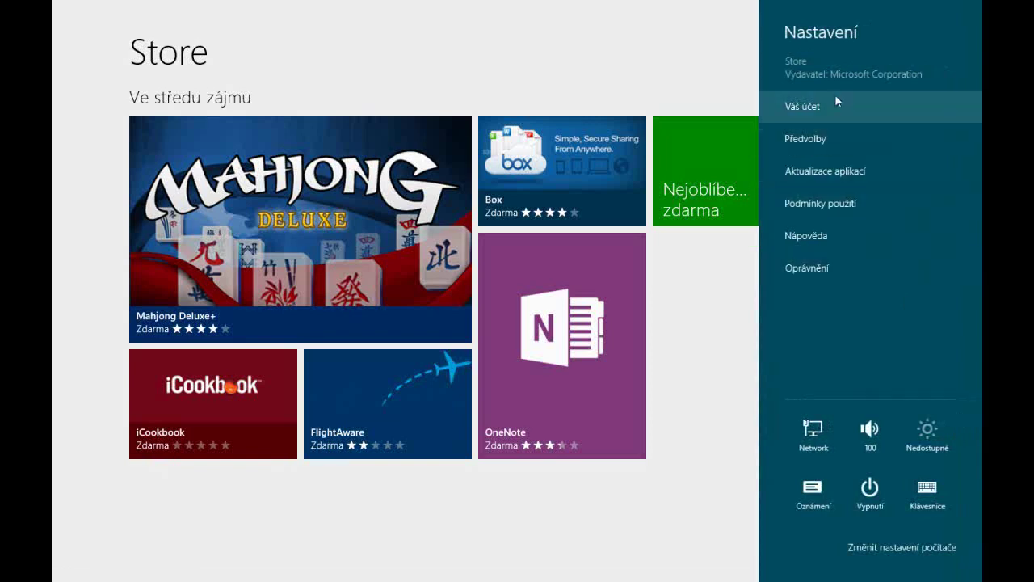
click(725, 410)
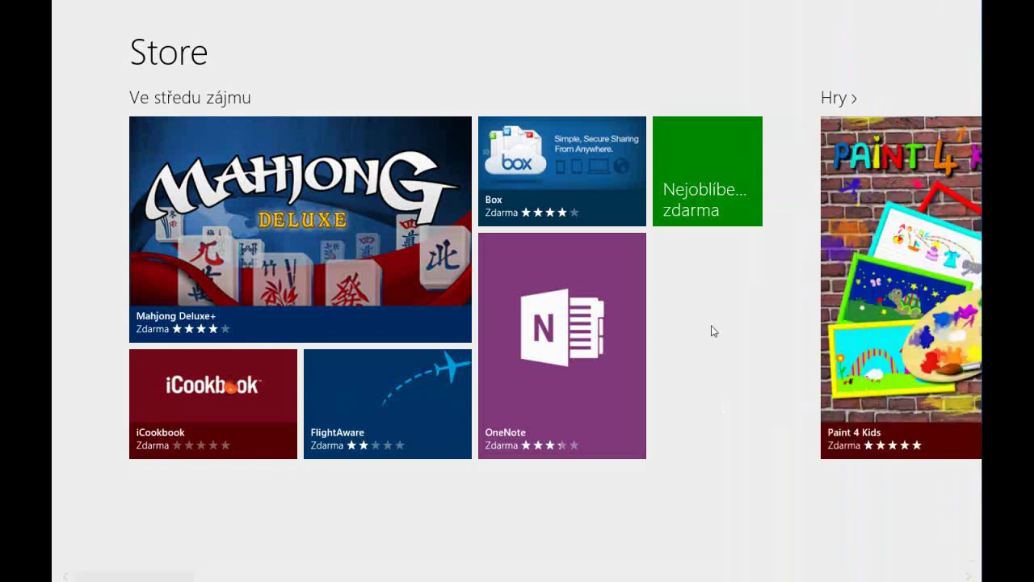
Step: Show and dismiss the Store's page navigation options, view the OneNote details page and go back
right_click(725, 337)
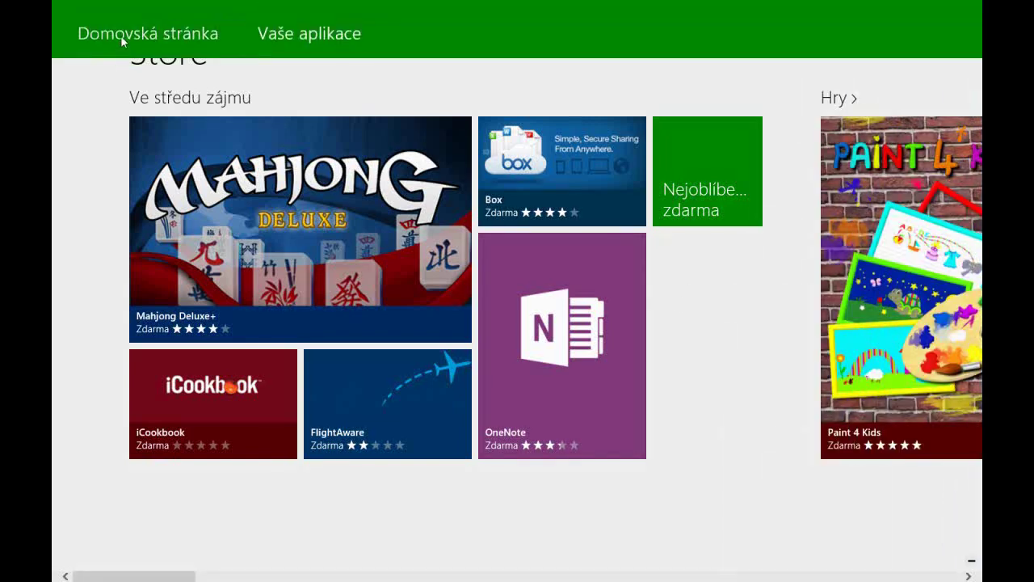
click(350, 87)
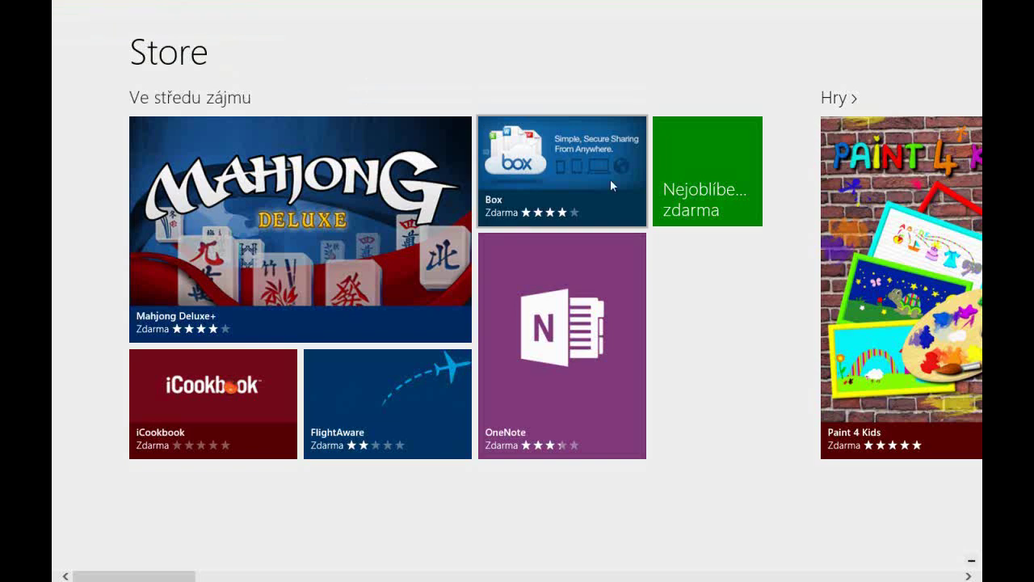
click(567, 364)
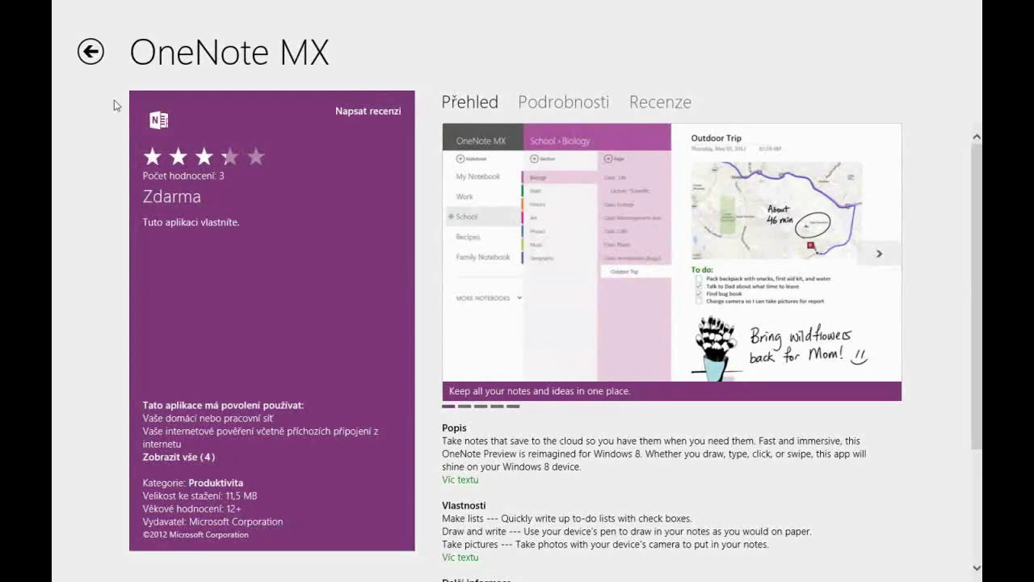
click(91, 51)
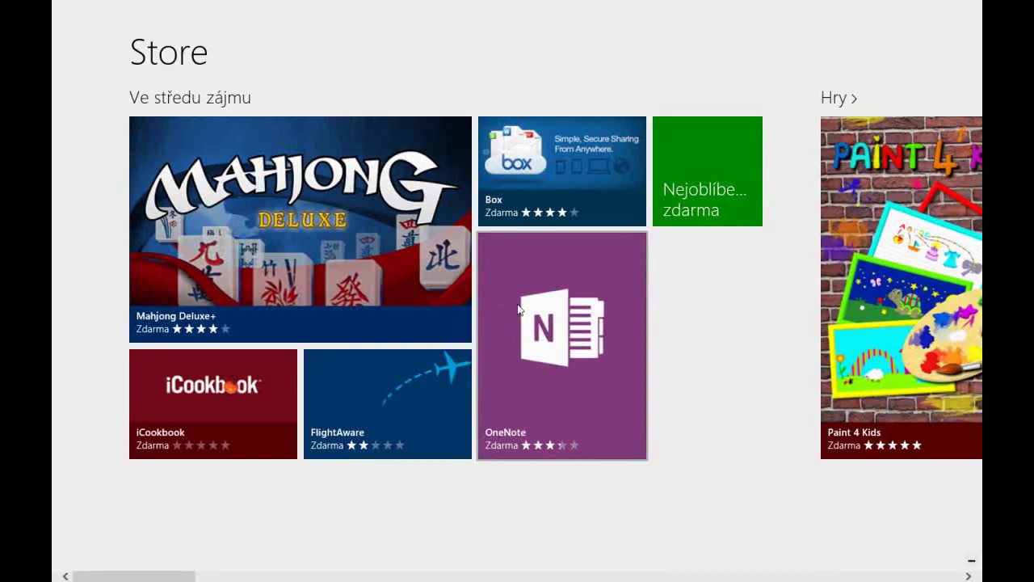
Step: Open the Mahjong Deluxe+ details page from the Ve středu zájmu group and install the app
scroll(534, 307, down, 5)
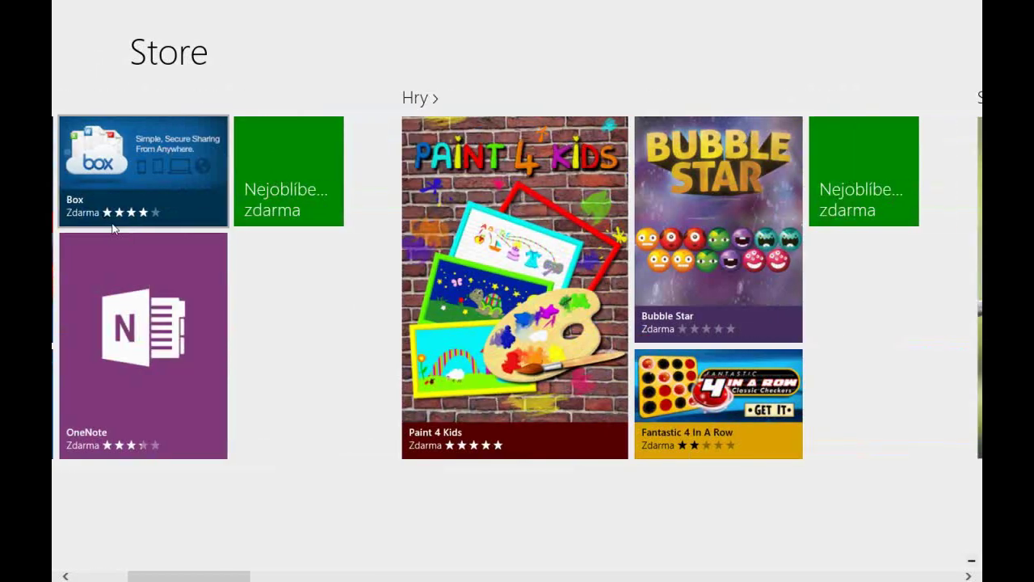
scroll(121, 243, up, 2)
scroll(121, 243, up, 2)
click(201, 194)
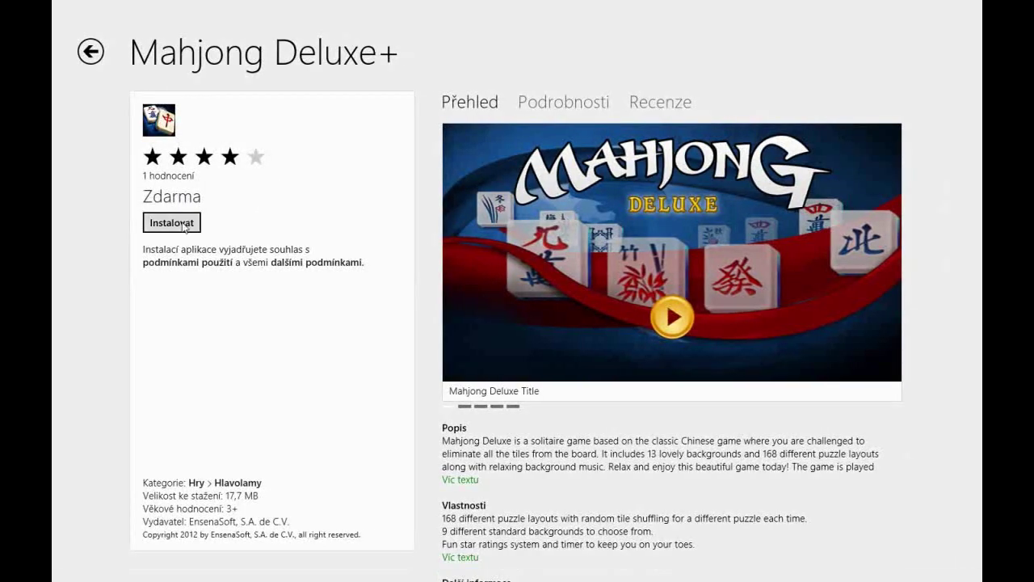
click(184, 227)
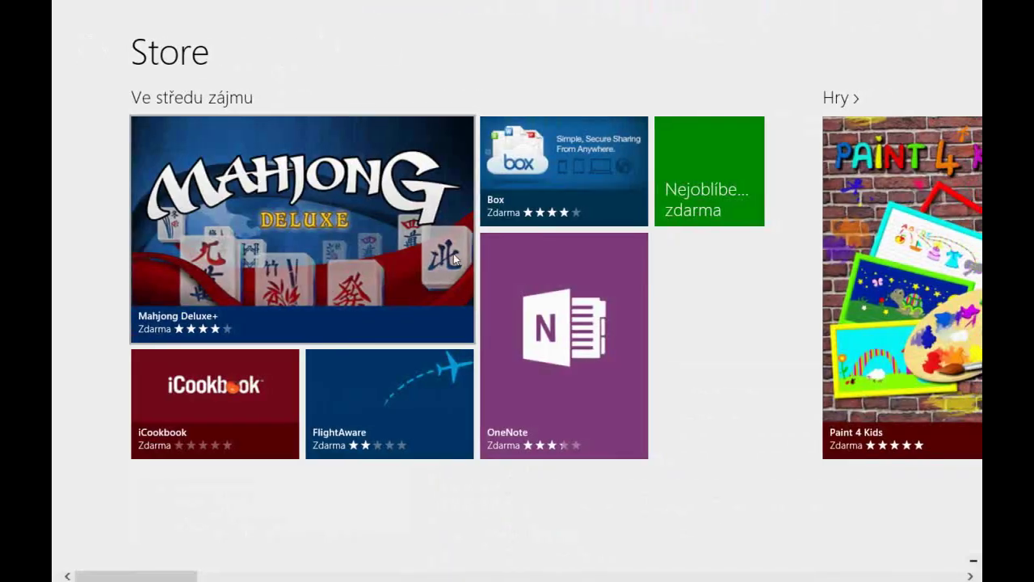
Step: Reopen the Mahjong Deluxe+ details page, visit Domovská stránka, and check the app's installation progress
click(453, 254)
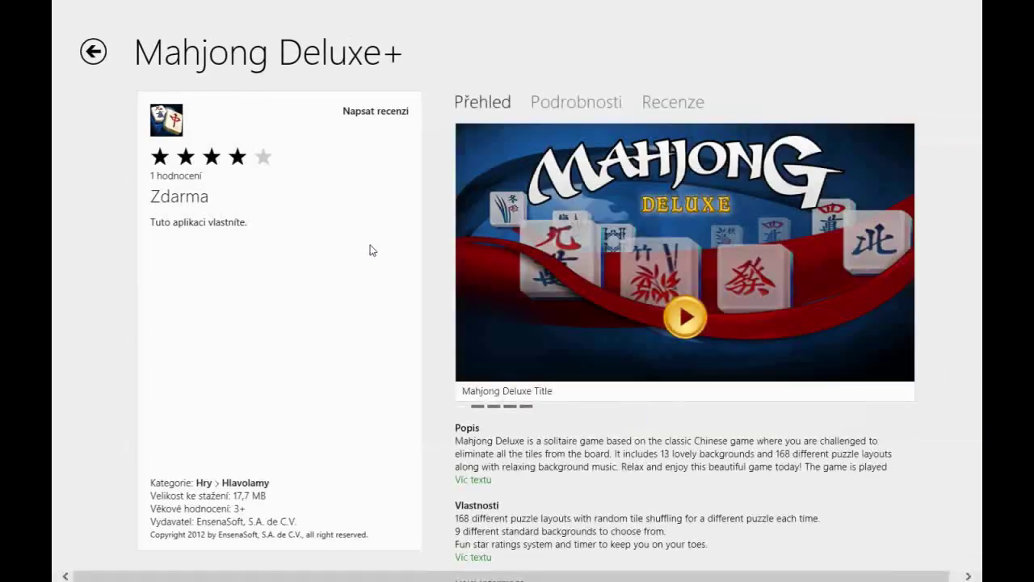
right_click(402, 252)
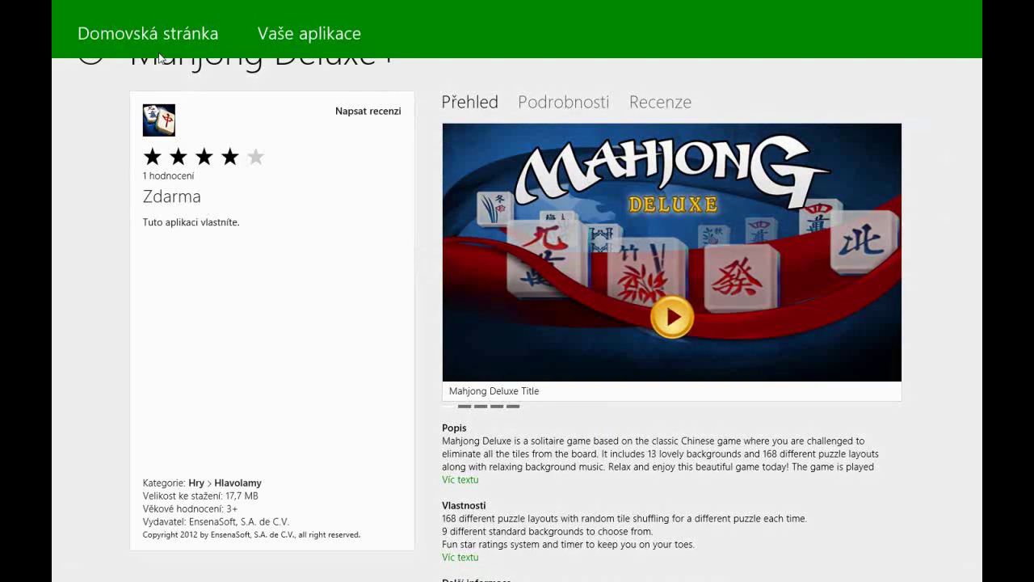
click(159, 34)
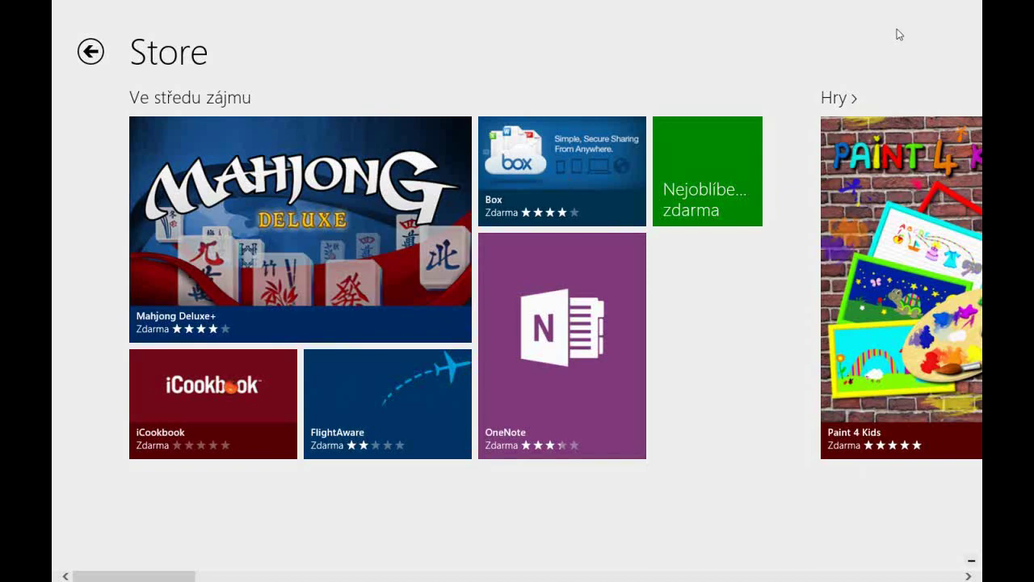
click(361, 247)
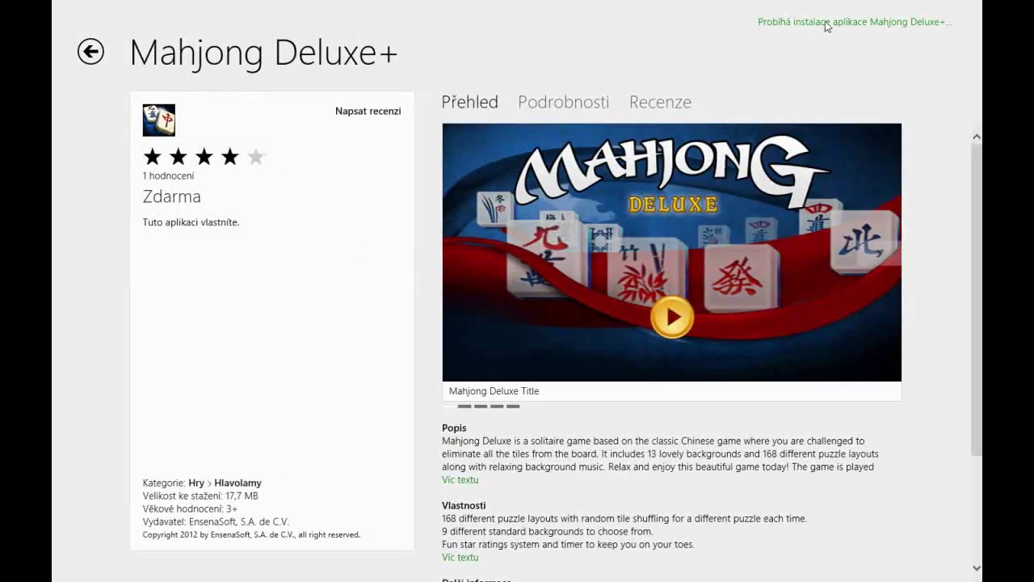
click(825, 23)
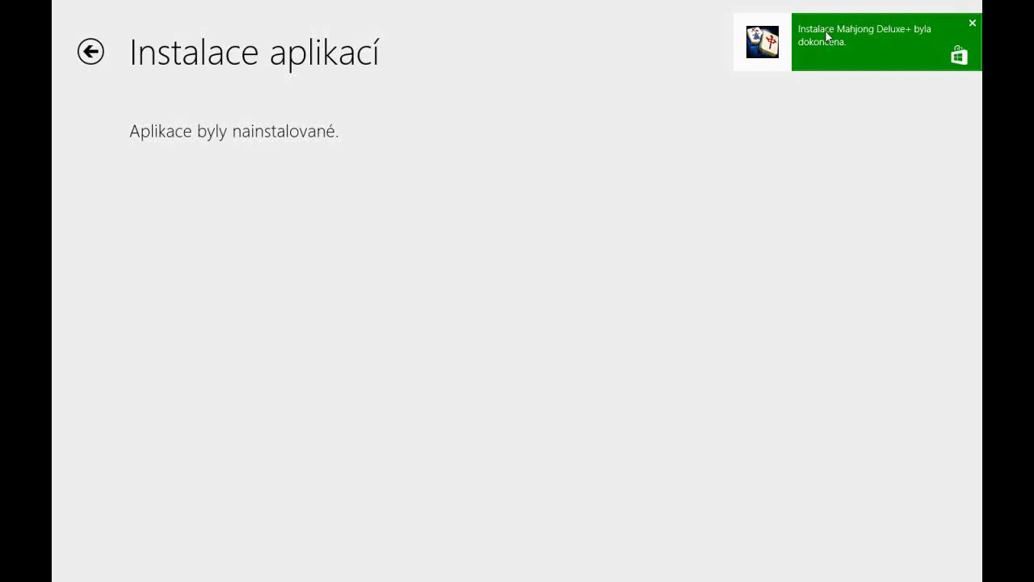
Step: Show the Store's settings, and launch Mahjong Deluxe+ from its installation notification
mouse_move(981, 404)
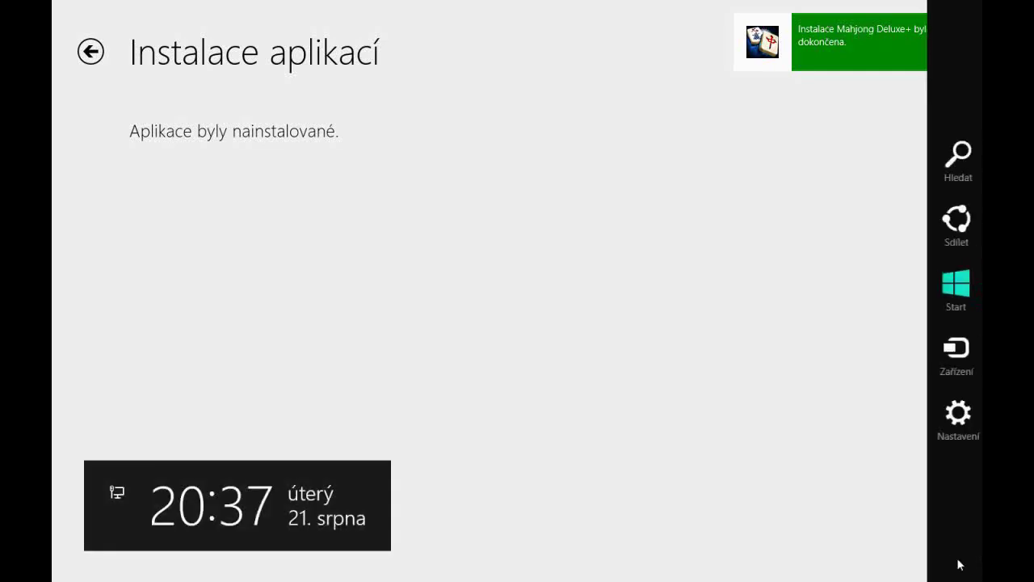
click(949, 444)
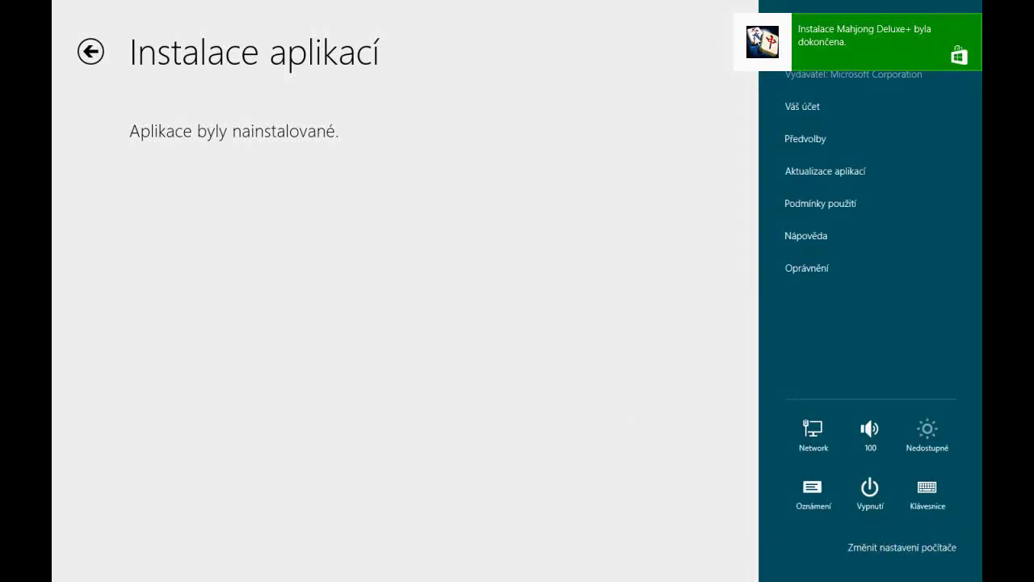
click(819, 41)
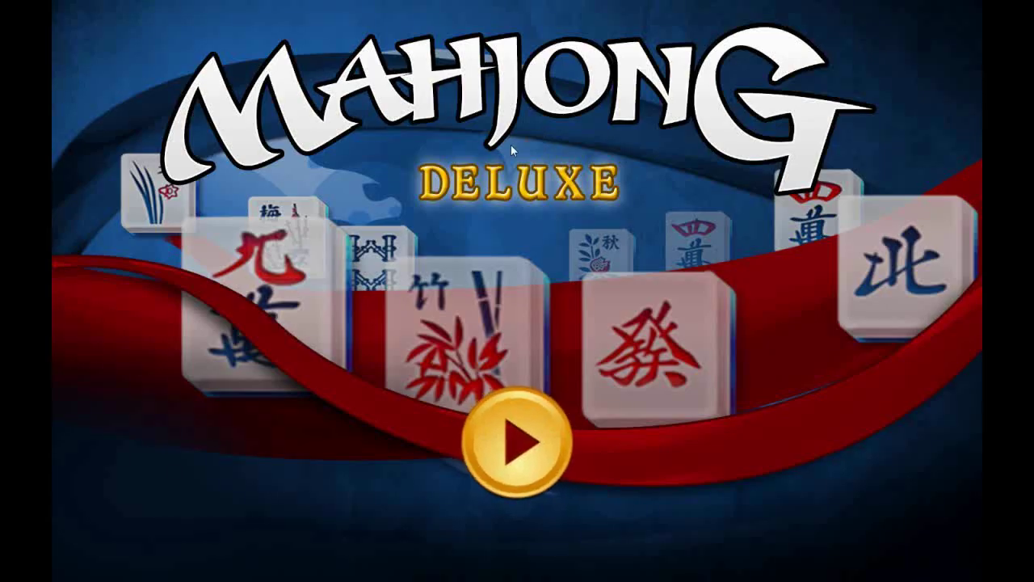
Step: Start the Mahjong game, and open the Úvodní obrazovka personalization page in the computer settings from the Start screen
click(528, 421)
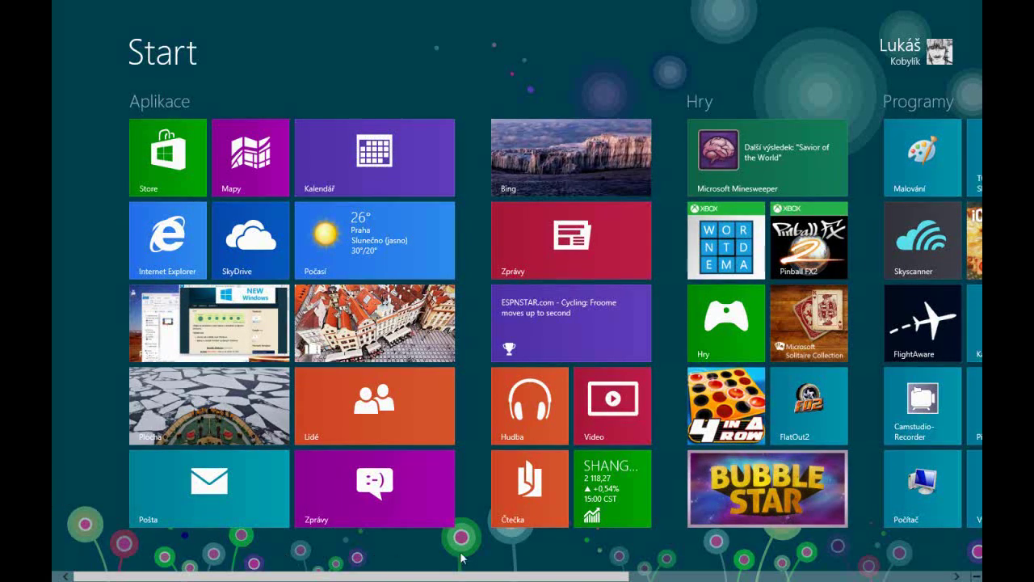
mouse_move(981, 576)
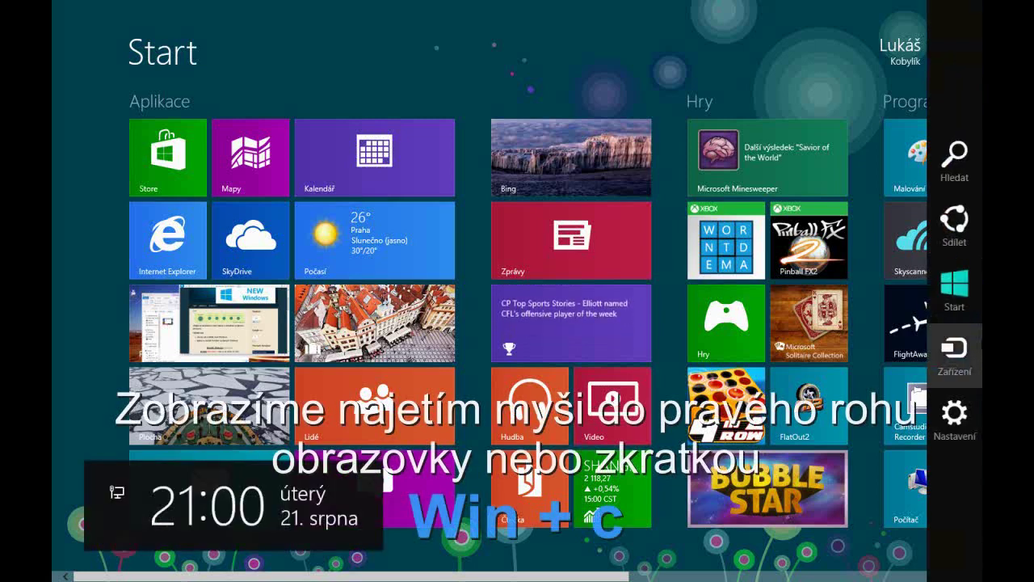
click(978, 420)
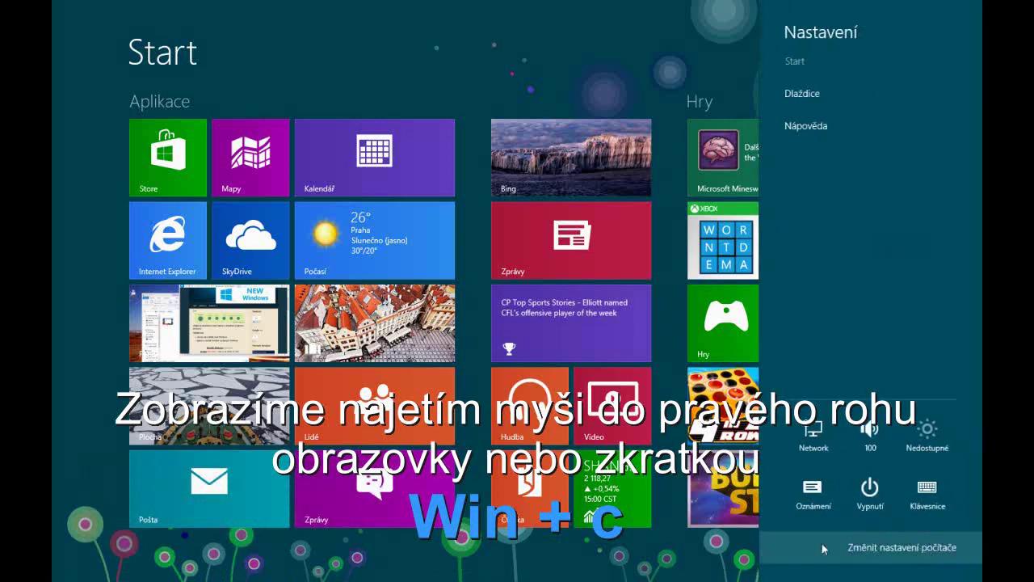
click(824, 549)
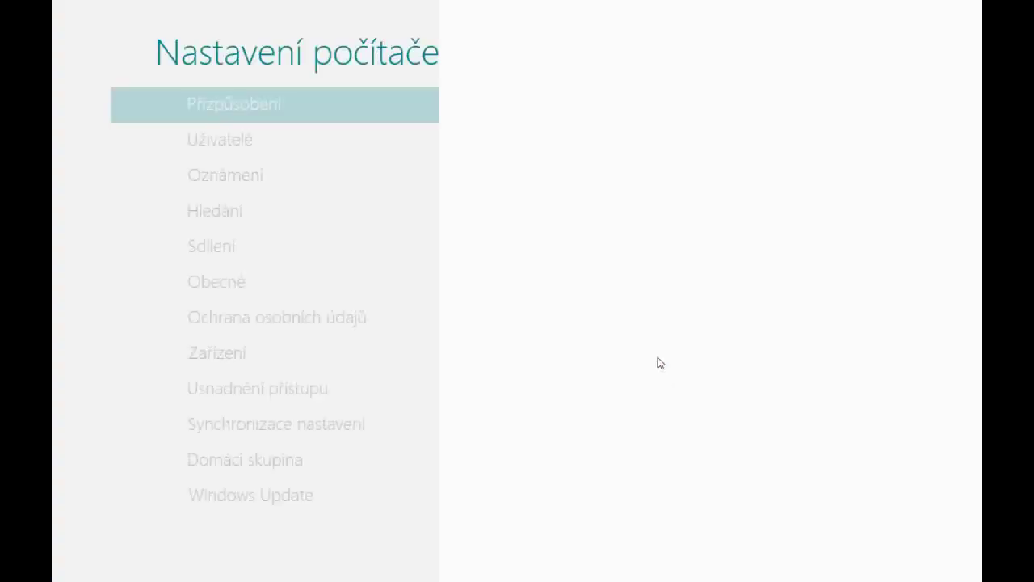
click(660, 65)
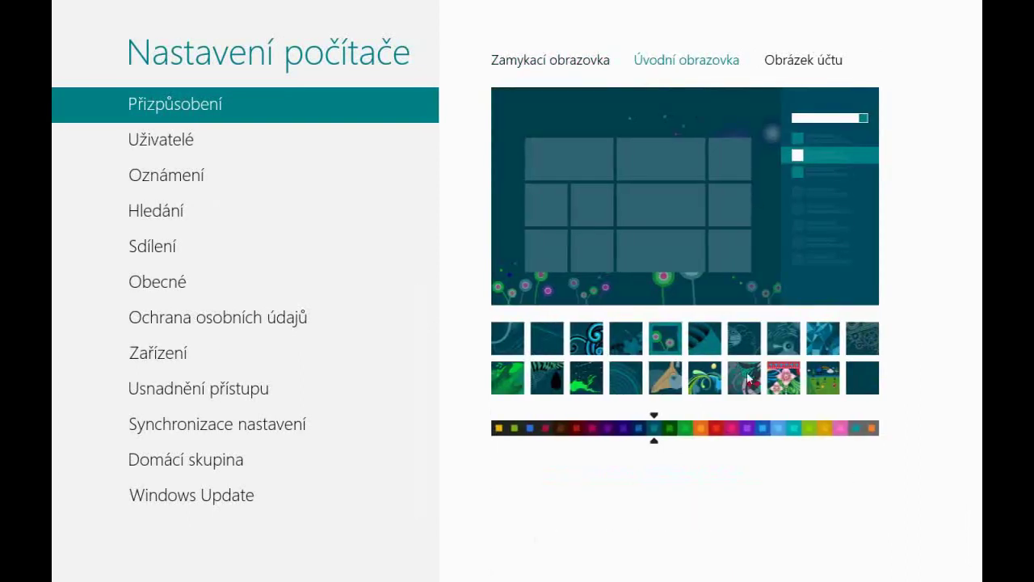
Step: Set the Start screen to the bright blue colour scheme and the fourth background pattern in the second row
drag(656, 442, 762, 434)
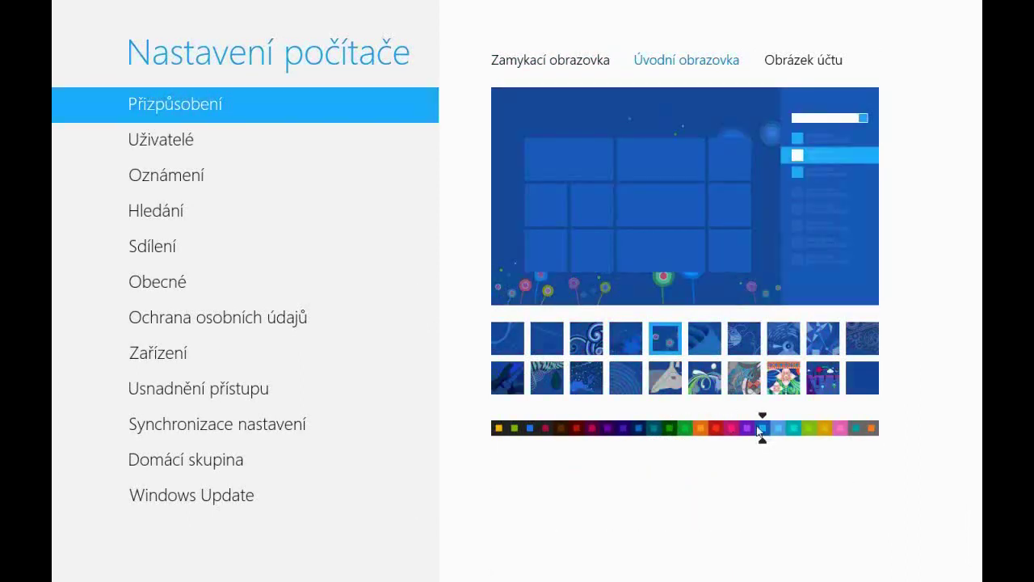
click(559, 337)
click(614, 374)
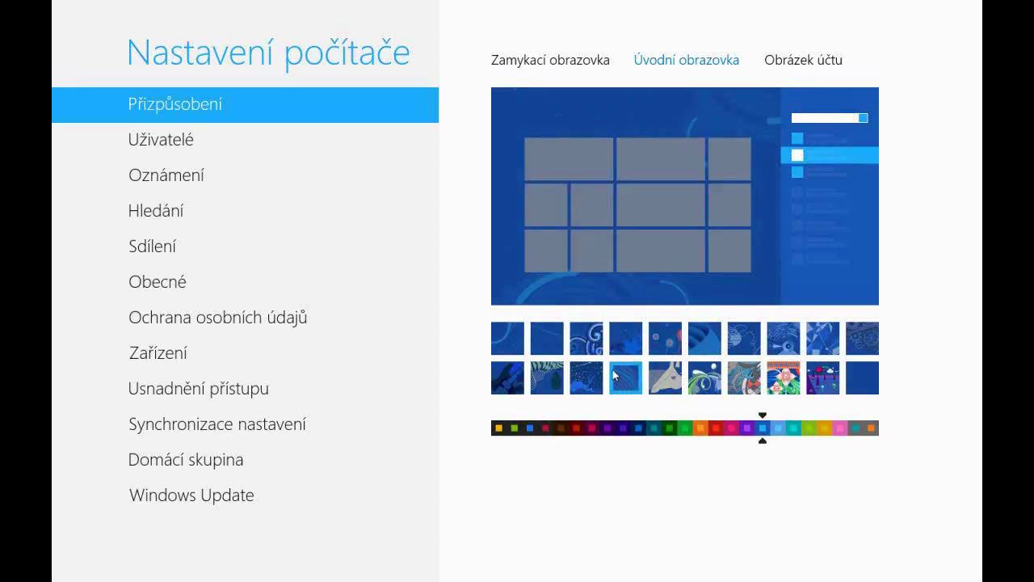
Step: Look through the Zamykací obrazovka pictures and app options, try the piano picture, and return to the Start screen
click(584, 68)
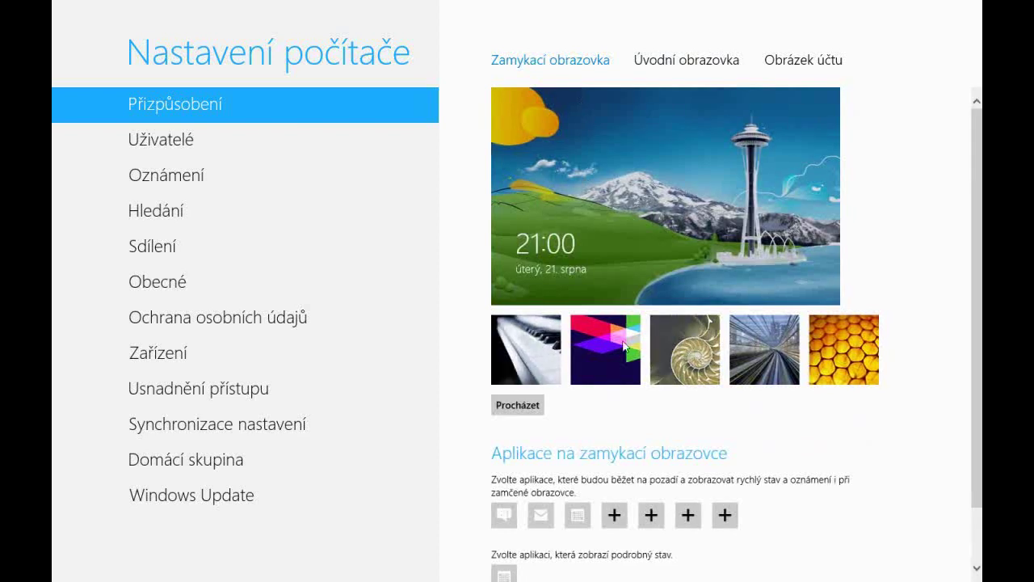
click(526, 347)
click(523, 345)
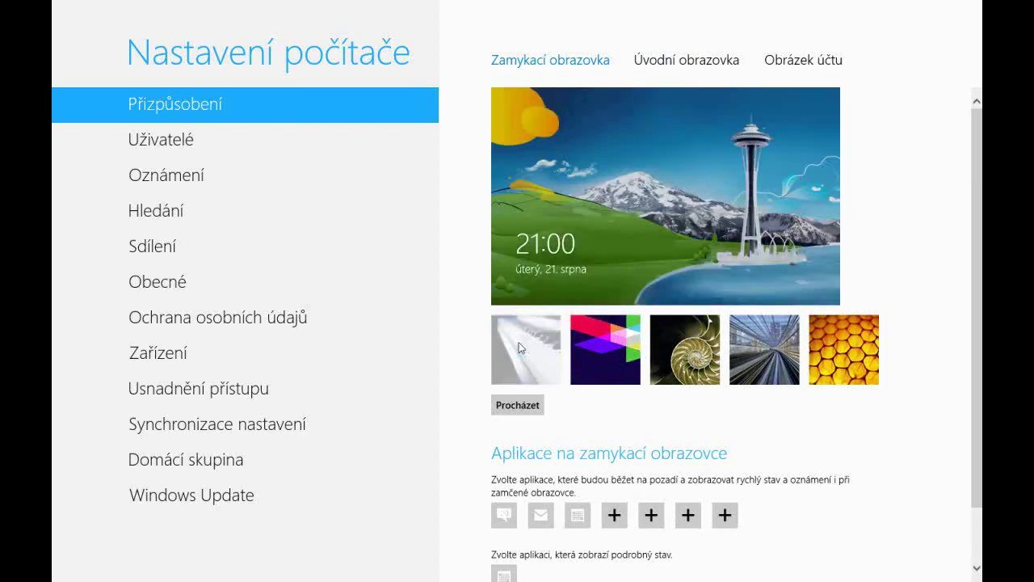
scroll(581, 429, down, 1)
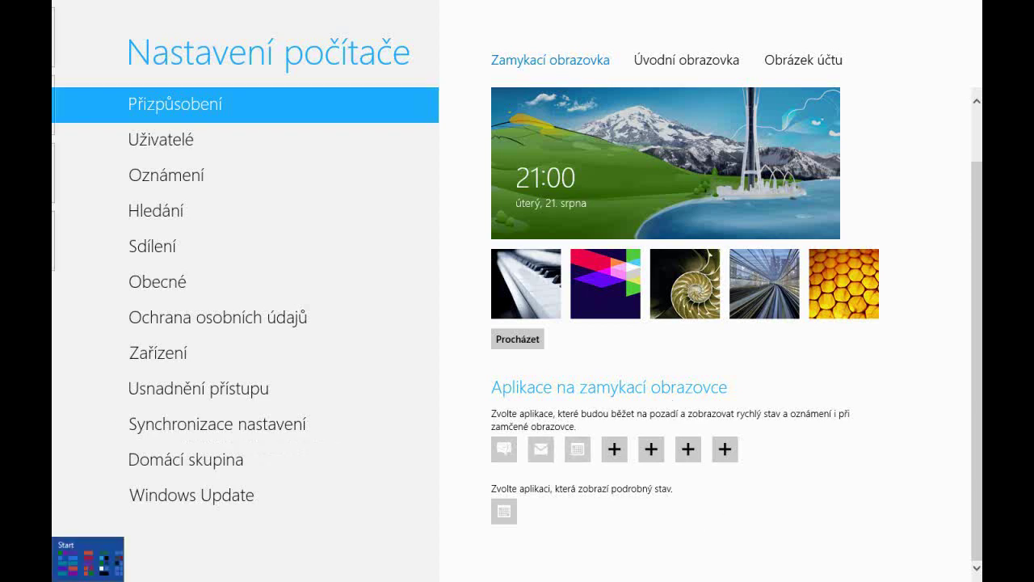
click(54, 580)
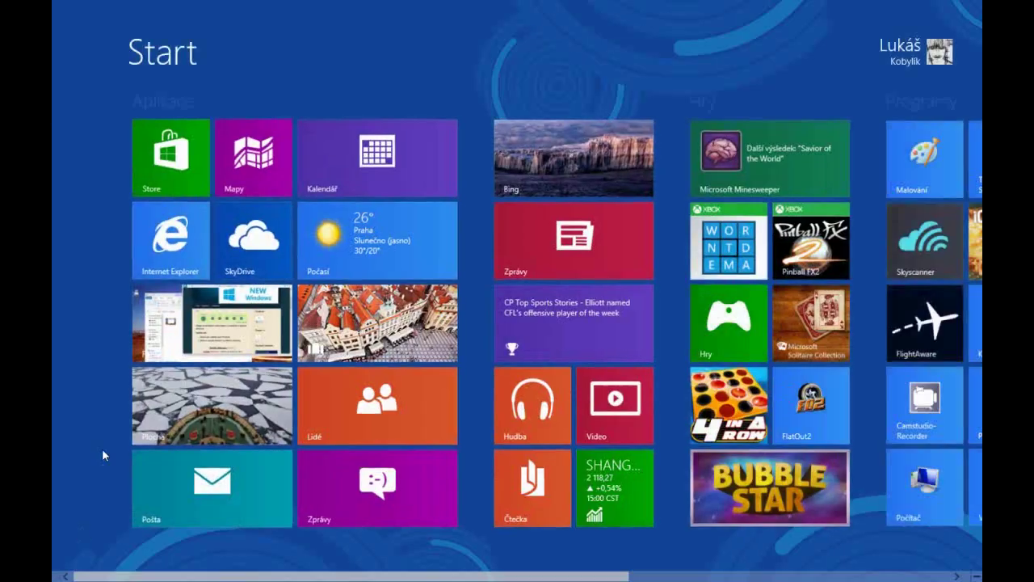
scroll(206, 384, down, 1)
scroll(206, 384, down, 3)
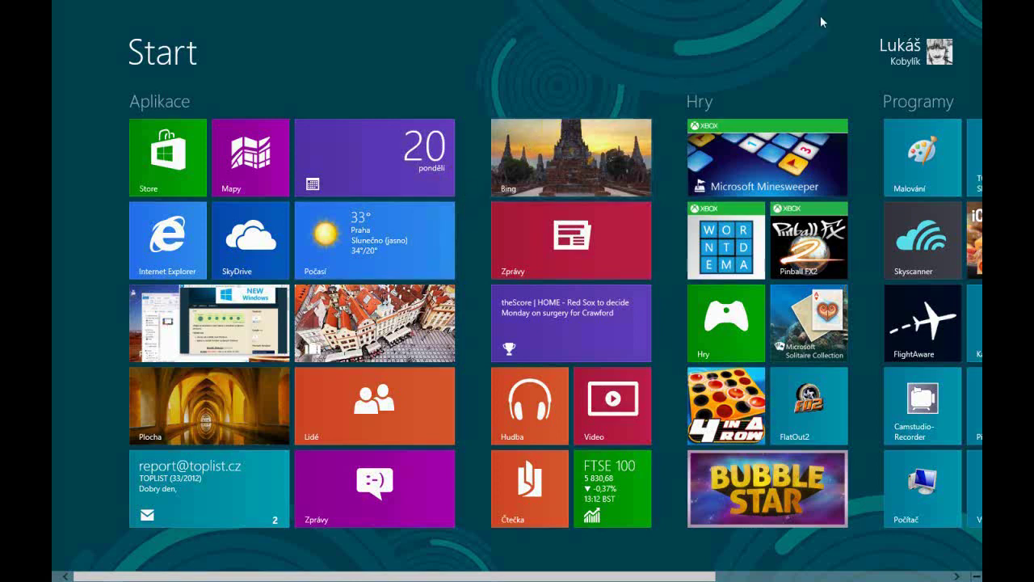
Step: Show the charms bar over the Start screen and dismiss it
mouse_move(976, 227)
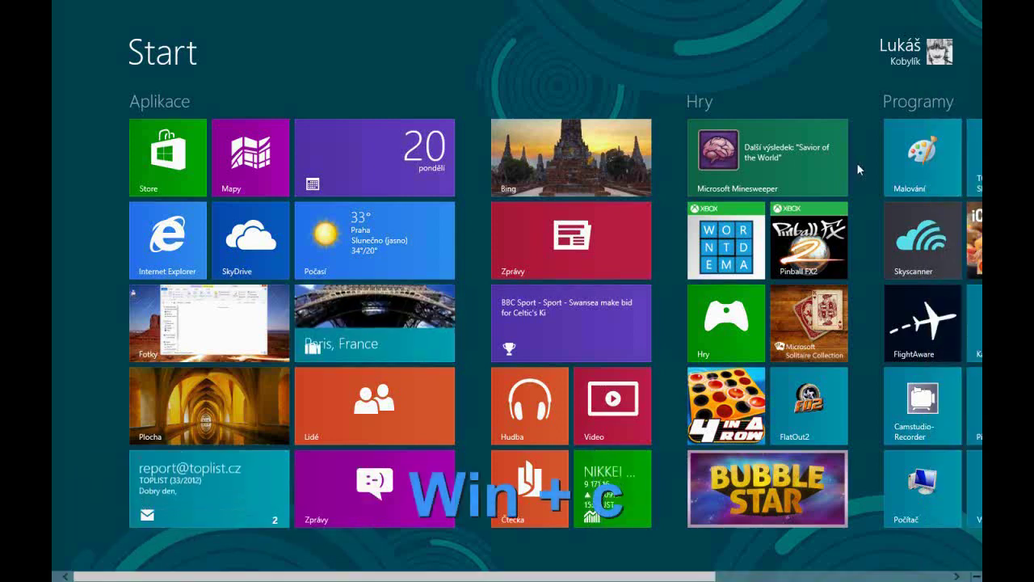
key(super+c)
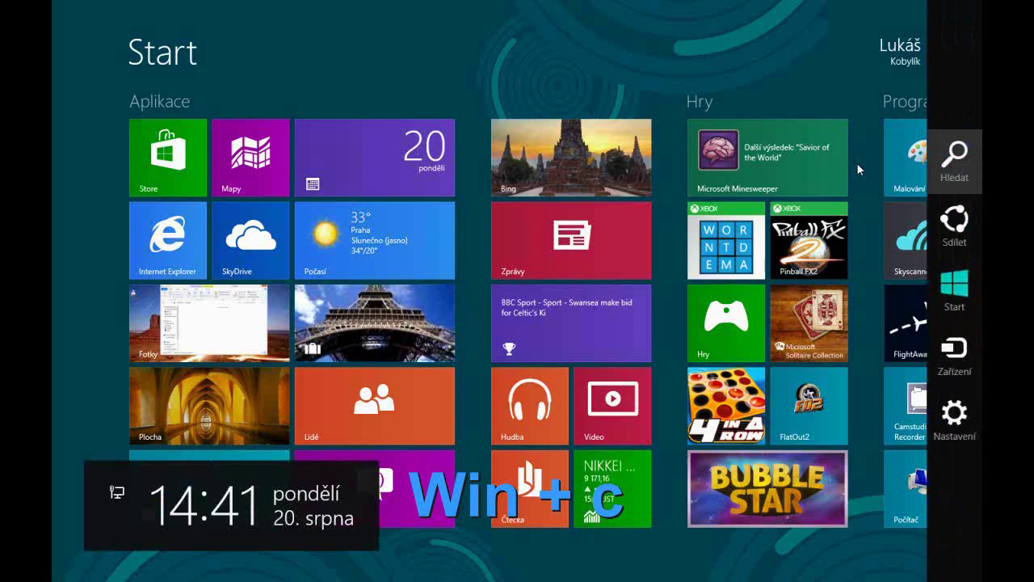
key(Escape)
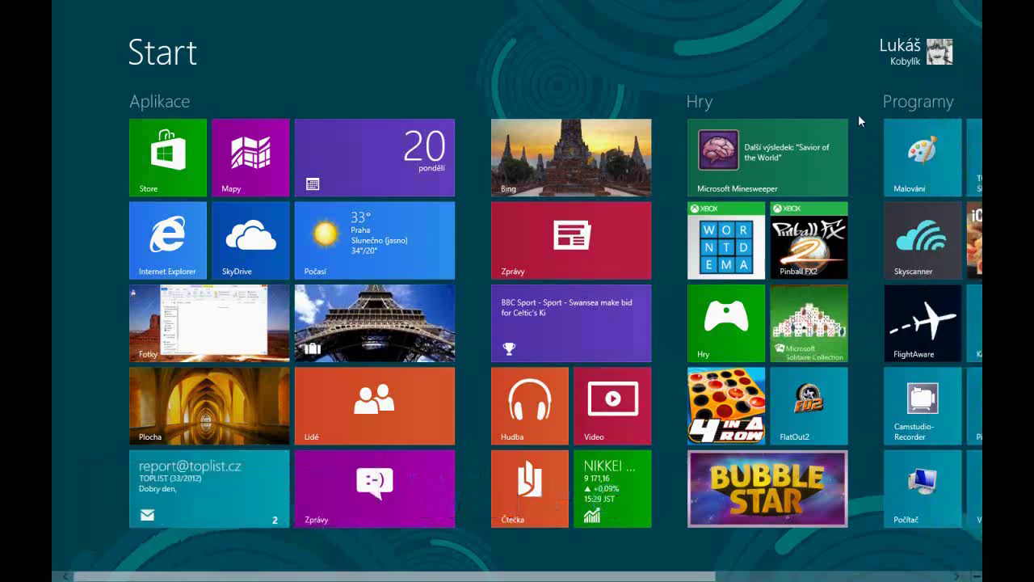
Step: Use the Hledat charm to search the apps for "malo"
mouse_move(980, 6)
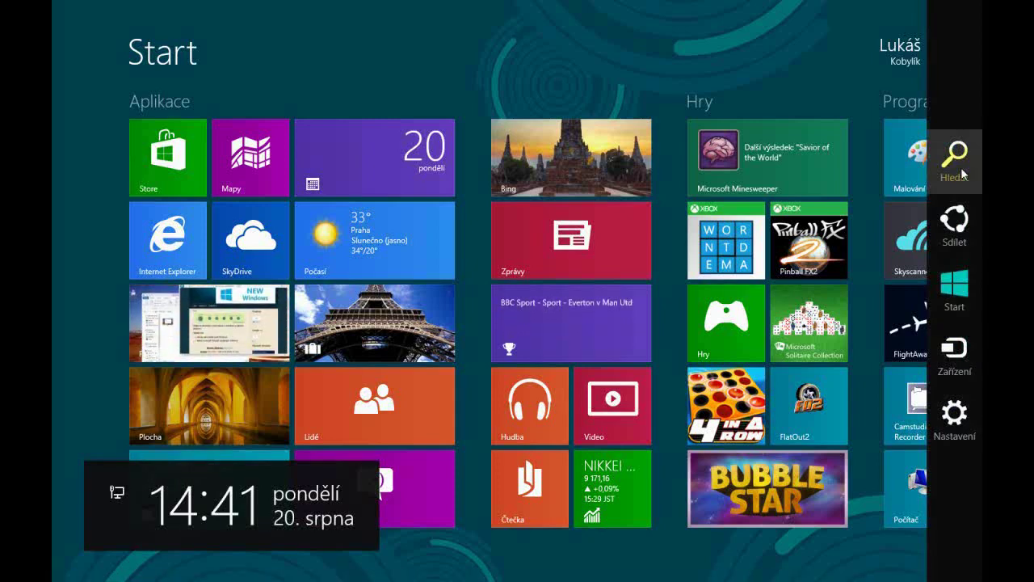
click(961, 171)
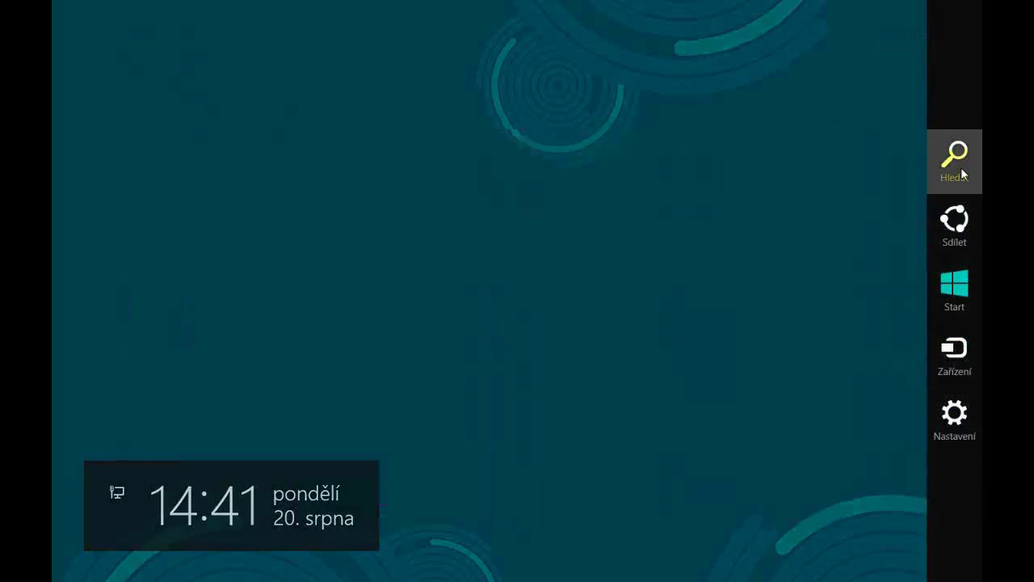
text(malo)
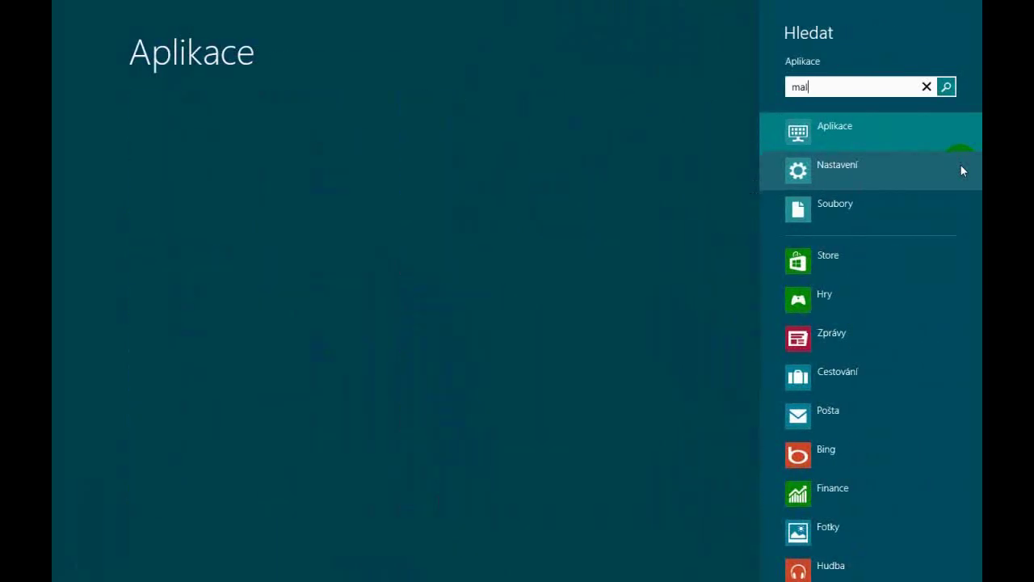
Step: Replace the search text with "myš", show the matches under Nastavení, and return to the Start screen
double_click(862, 94)
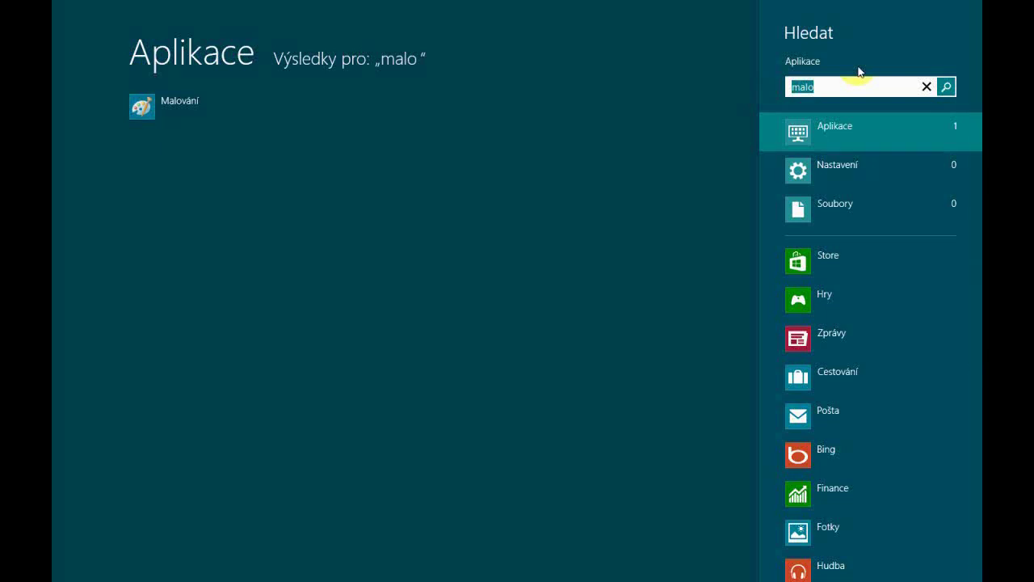
text(myš)
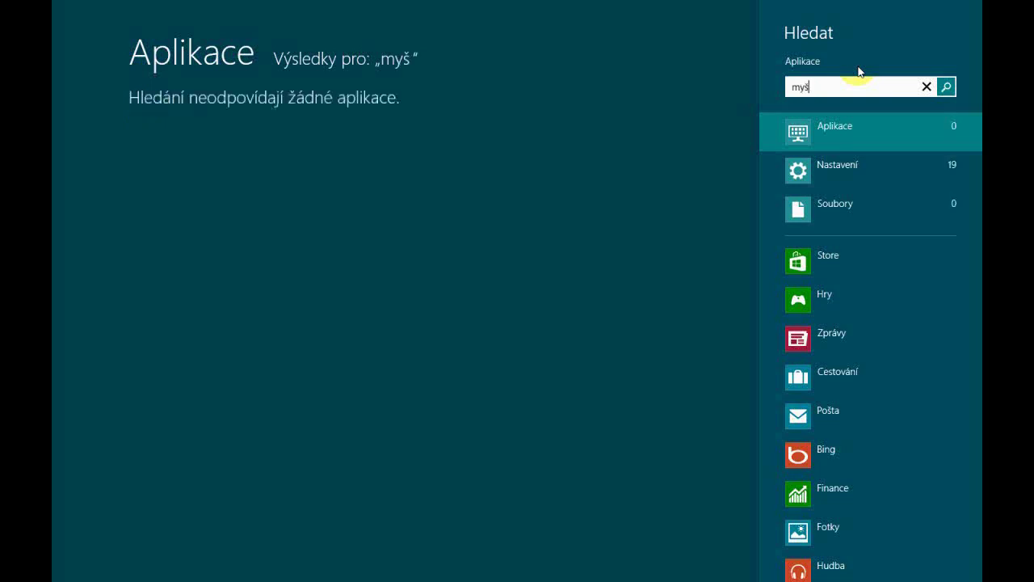
click(870, 171)
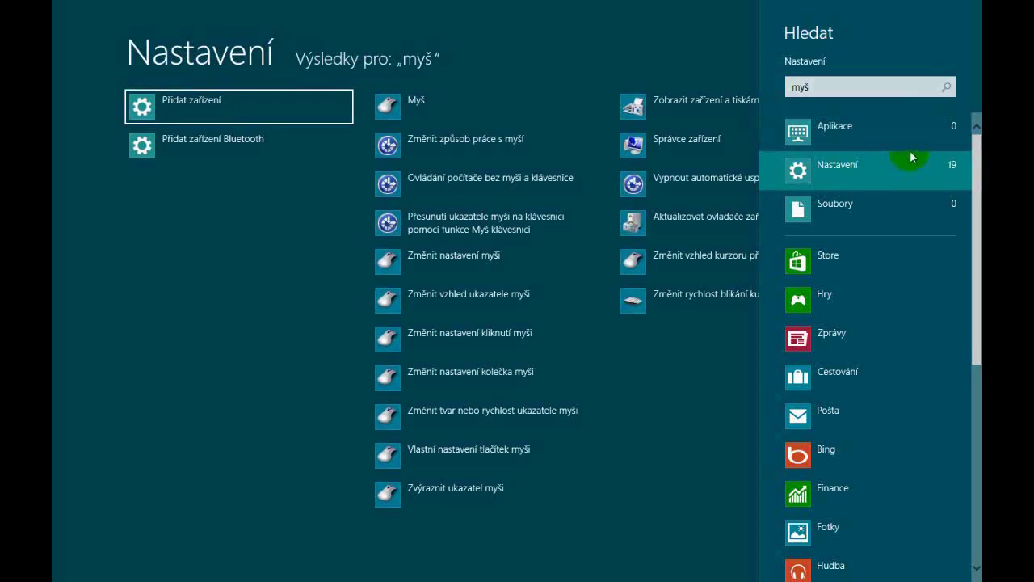
click(58, 572)
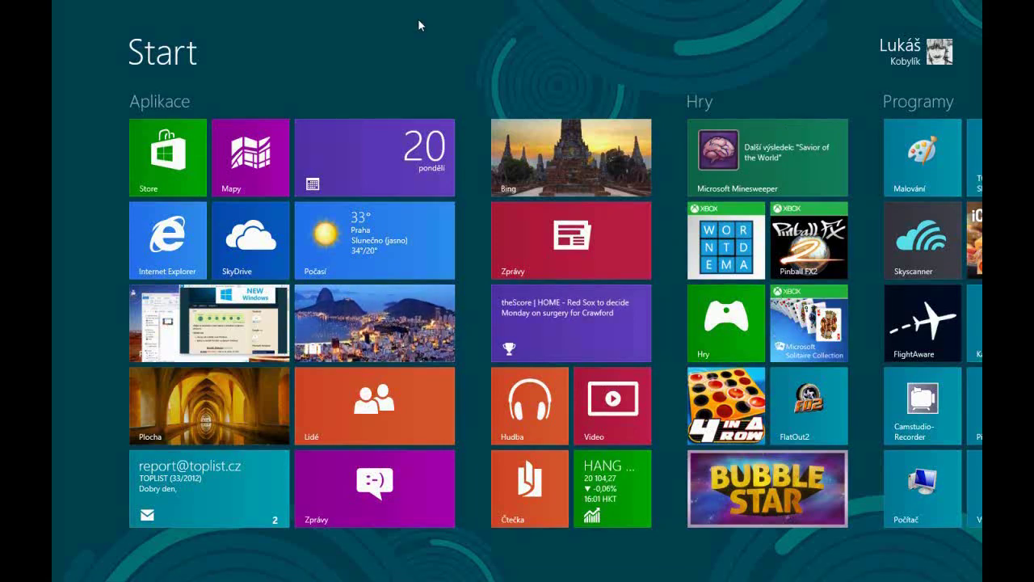
Step: Search for "myš" directly from the Start screen, open Myš from the Nastavení matches, and return to Start
text(myš)
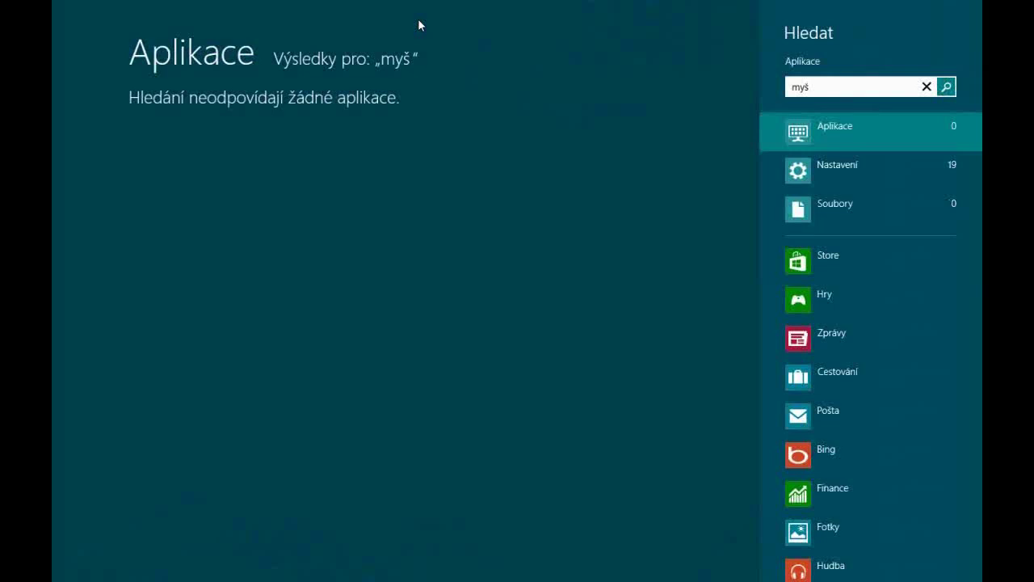
key(Tab)
key(Down)
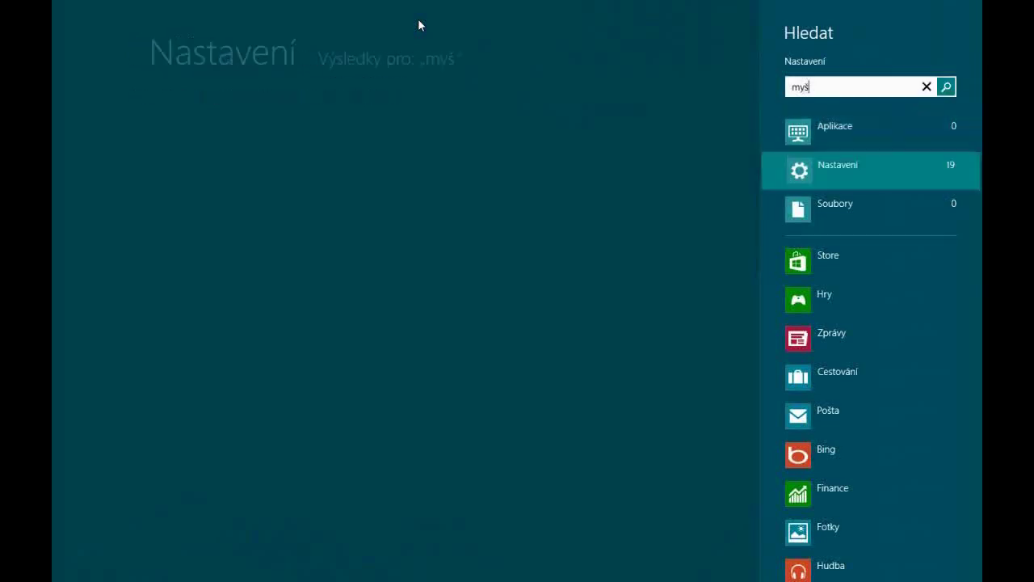
click(413, 104)
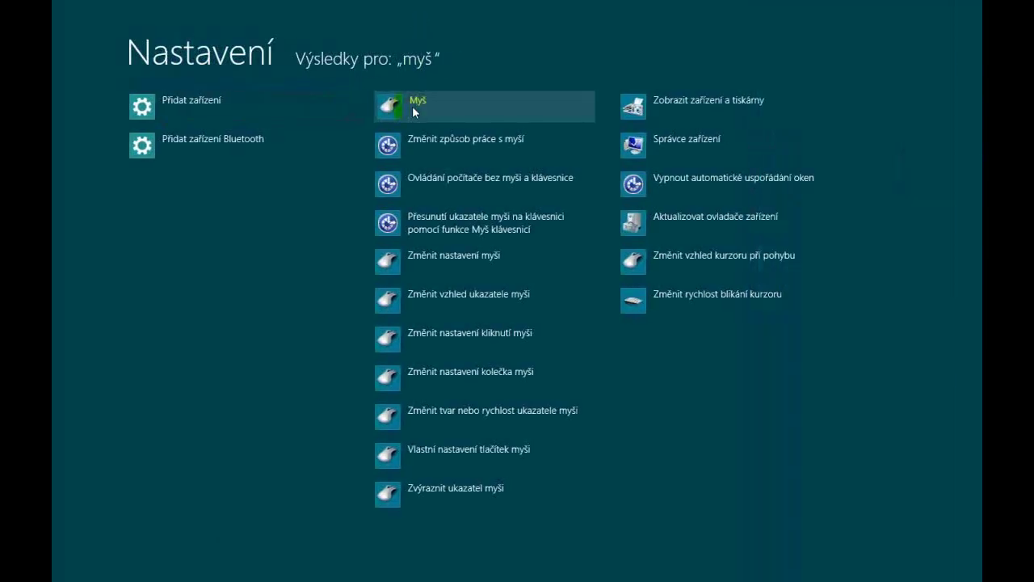
key(super)
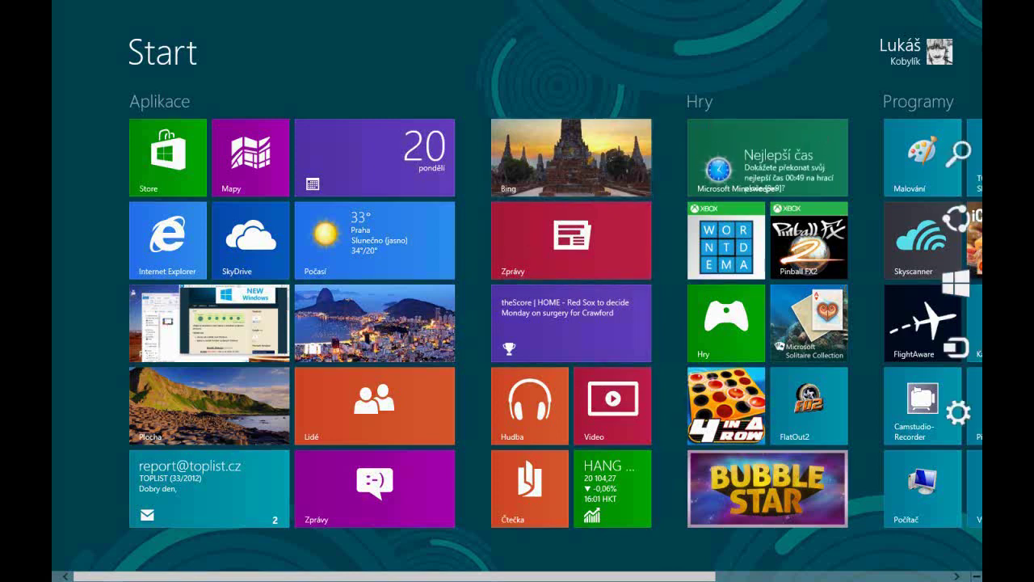
Step: Use the Hledat charm with Store as the search target to search for "game"
click(961, 150)
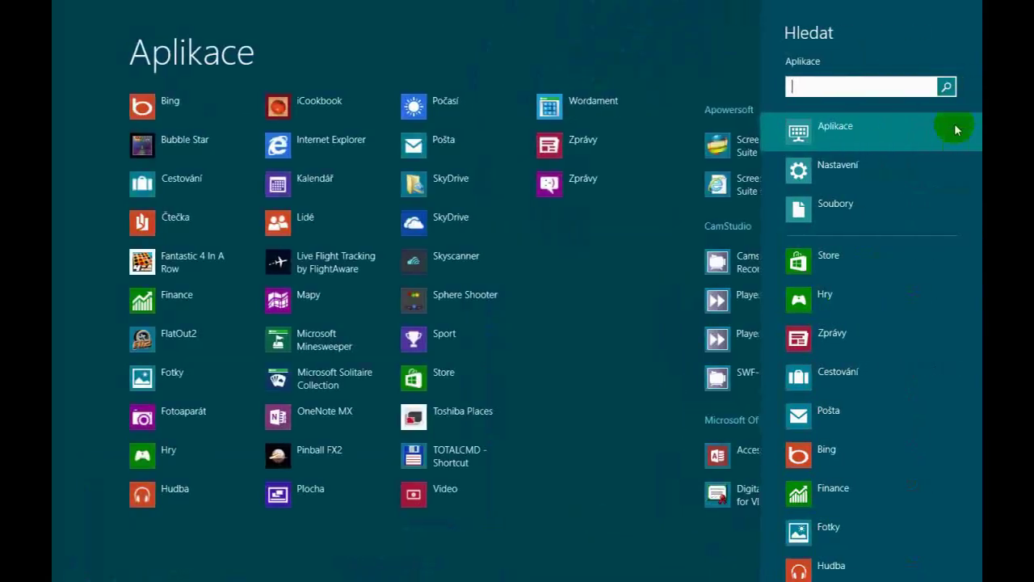
click(824, 268)
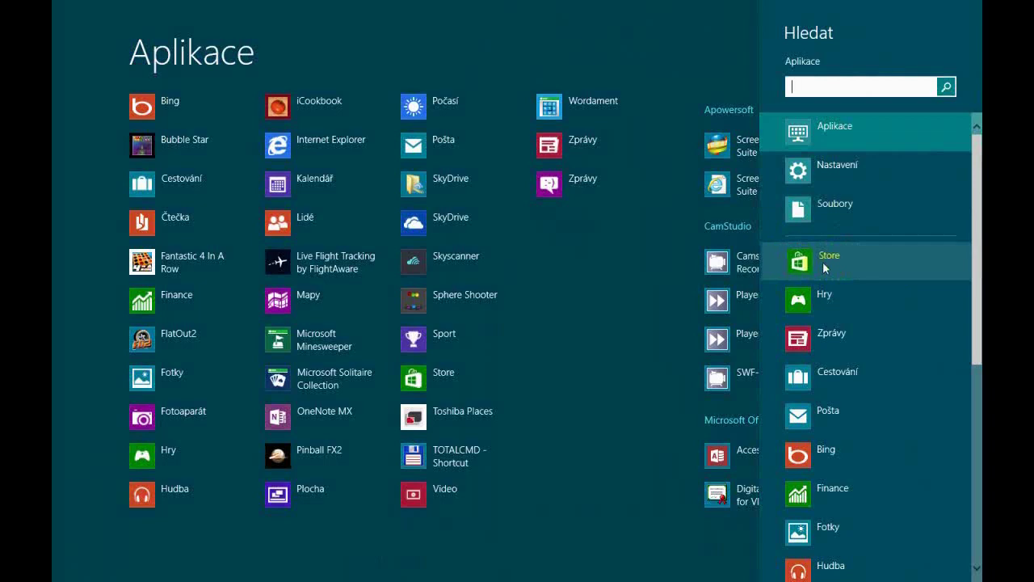
click(820, 90)
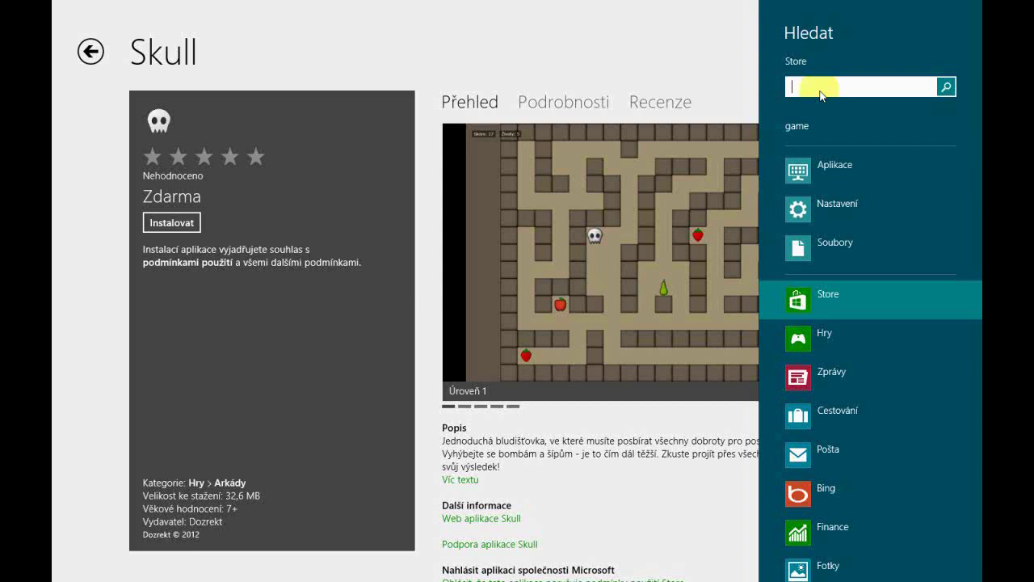
text(game)
key(Return)
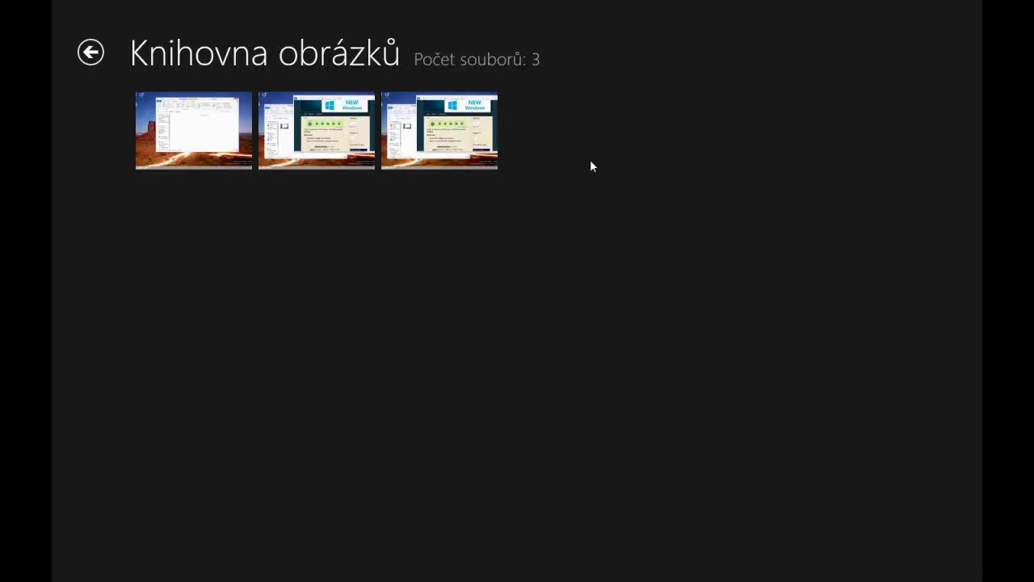
Step: Select all three pictures in Knihovna obrázků and share them through Pošta
right_click(231, 129)
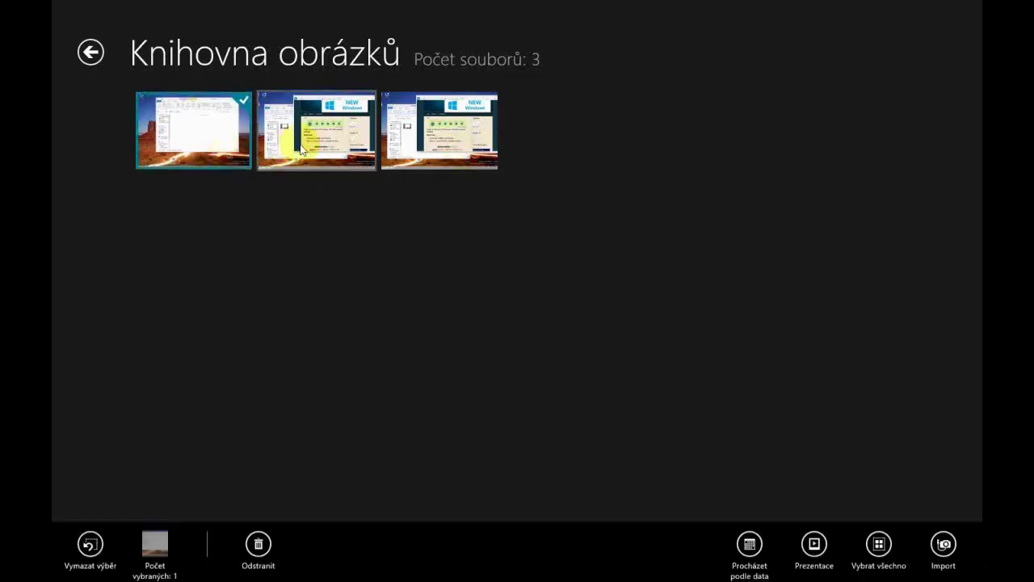
right_click(291, 134)
right_click(403, 134)
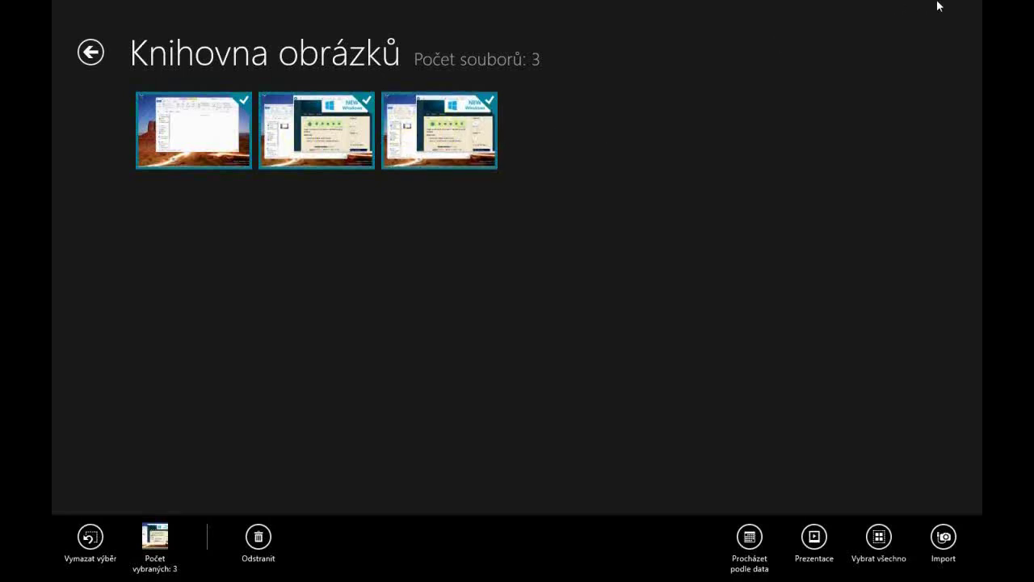
mouse_move(976, 102)
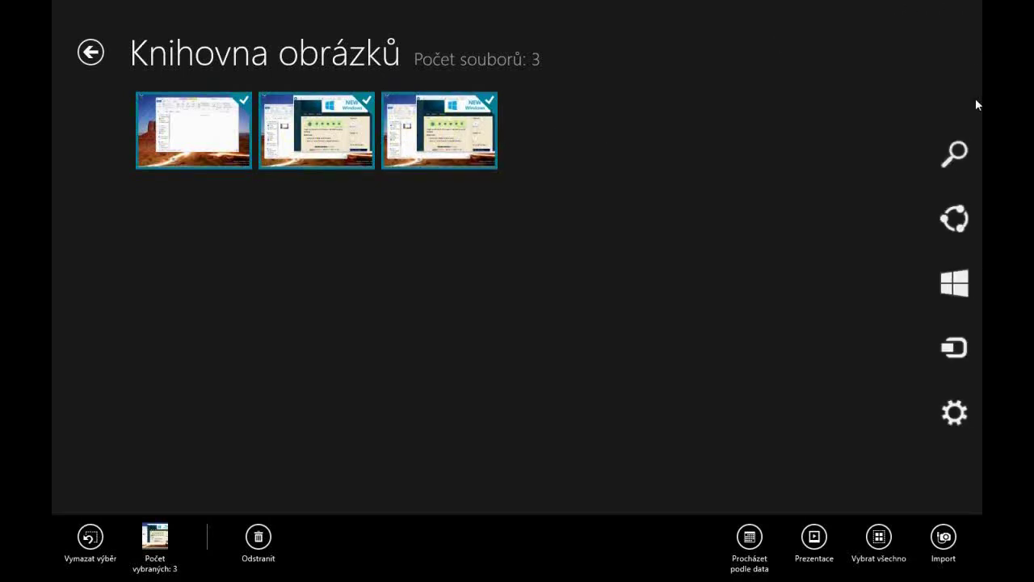
click(962, 226)
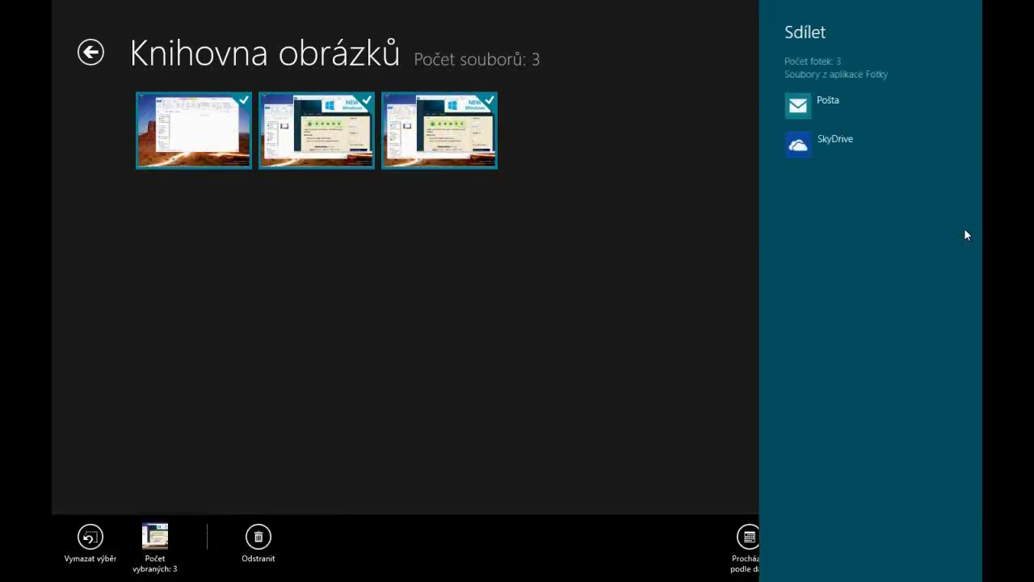
click(824, 114)
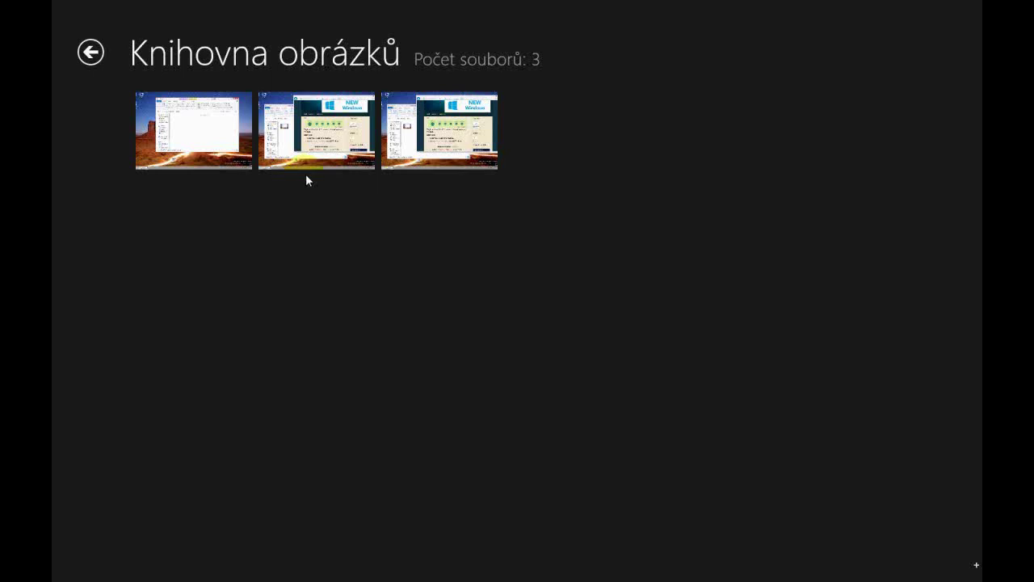
Step: Go to the Start screen with the Start charm and return to Knihovna obrázků the same way
mouse_move(970, 271)
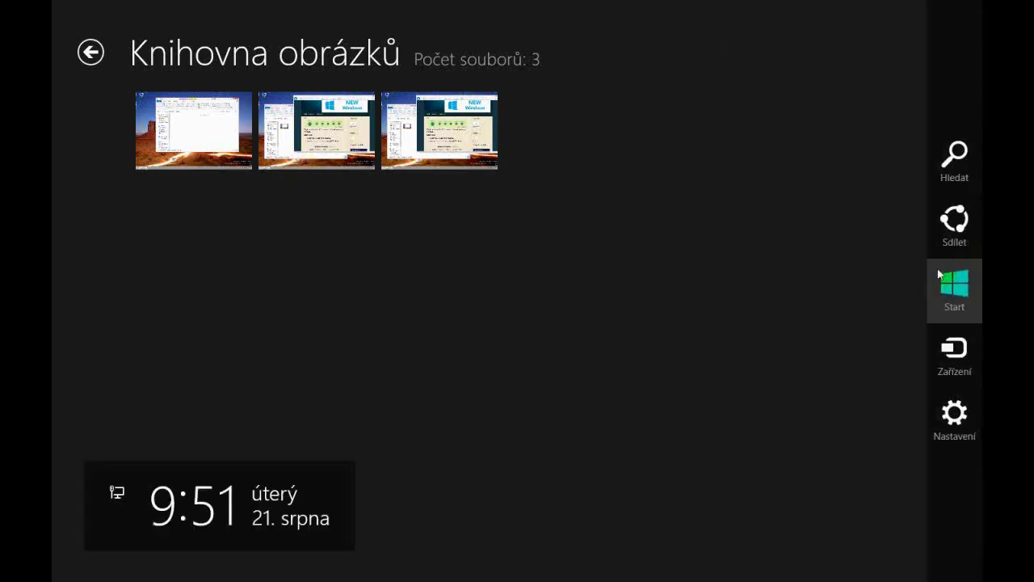
click(939, 274)
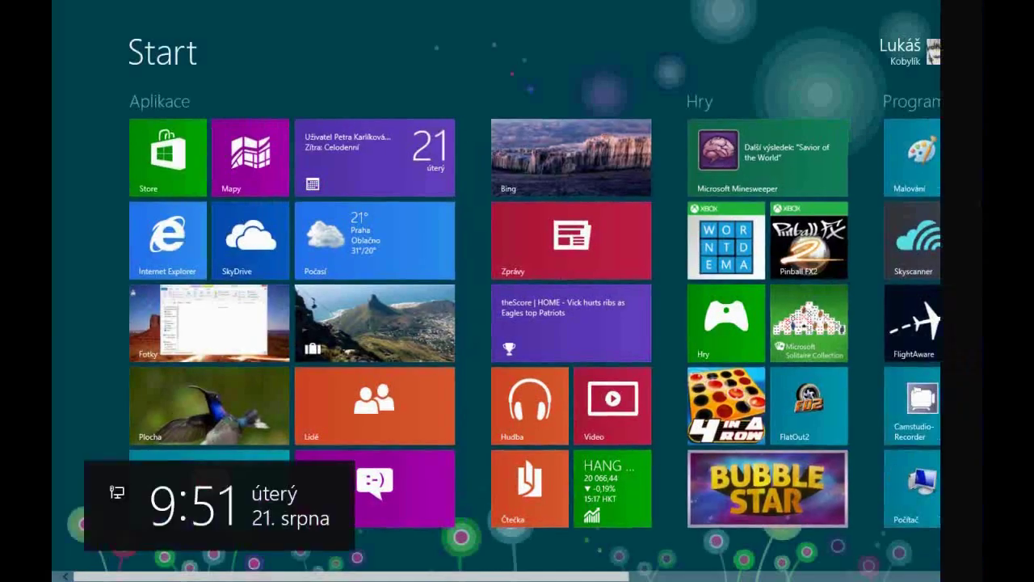
mouse_move(976, 279)
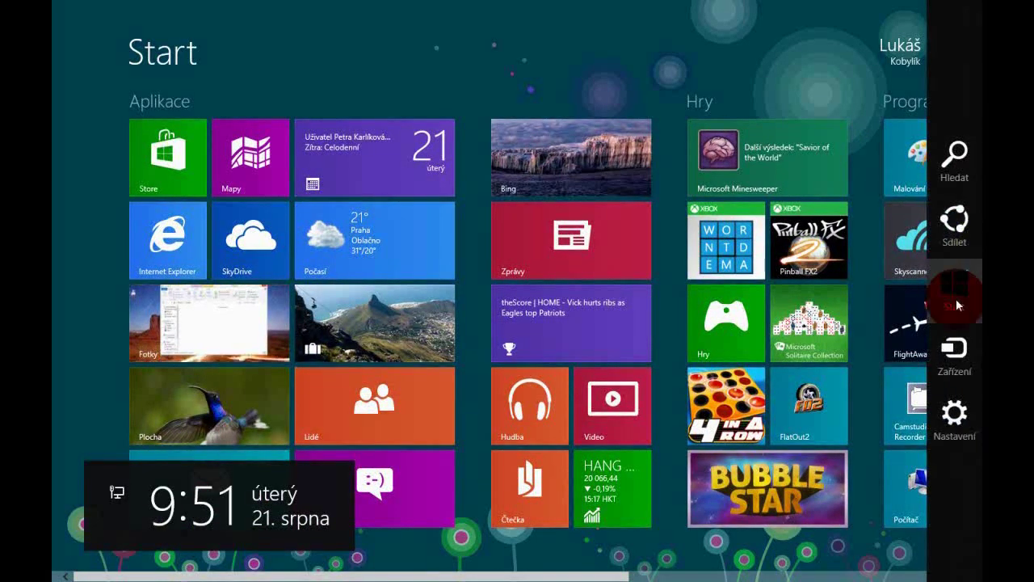
click(956, 302)
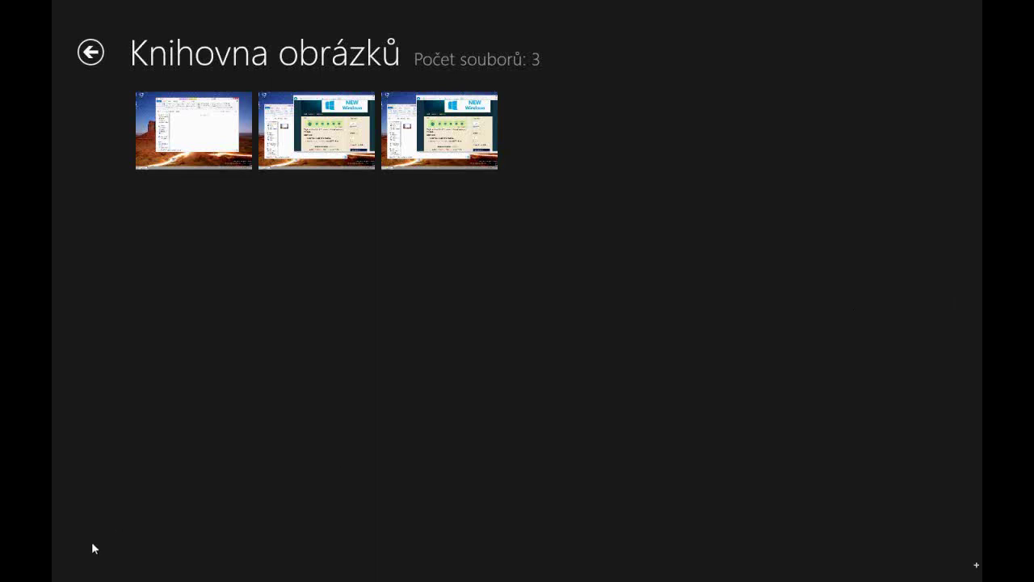
Step: Switch back and forth twice between Knihovna obrázků and the Start screen using the Start hot corner
click(55, 577)
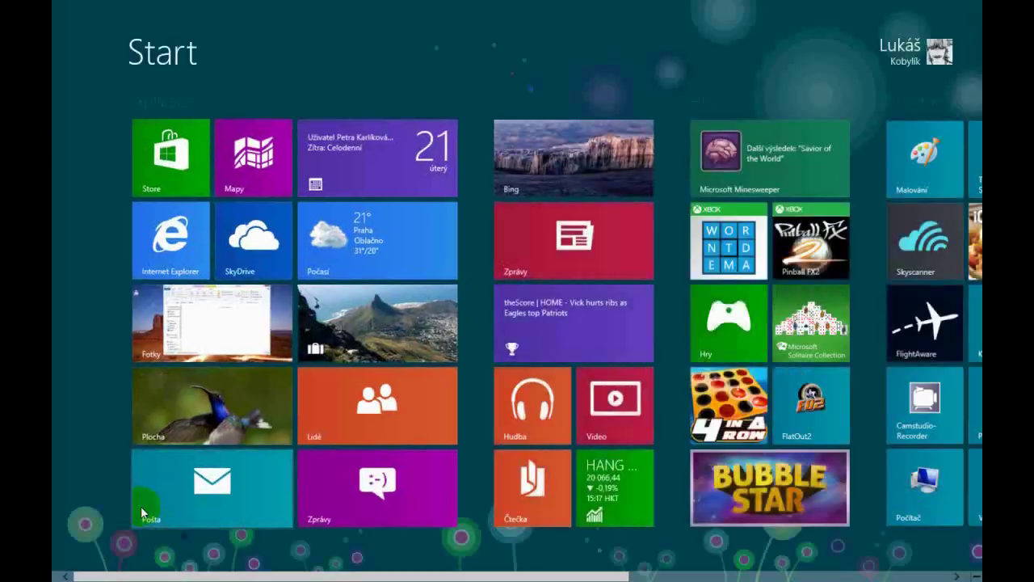
click(55, 577)
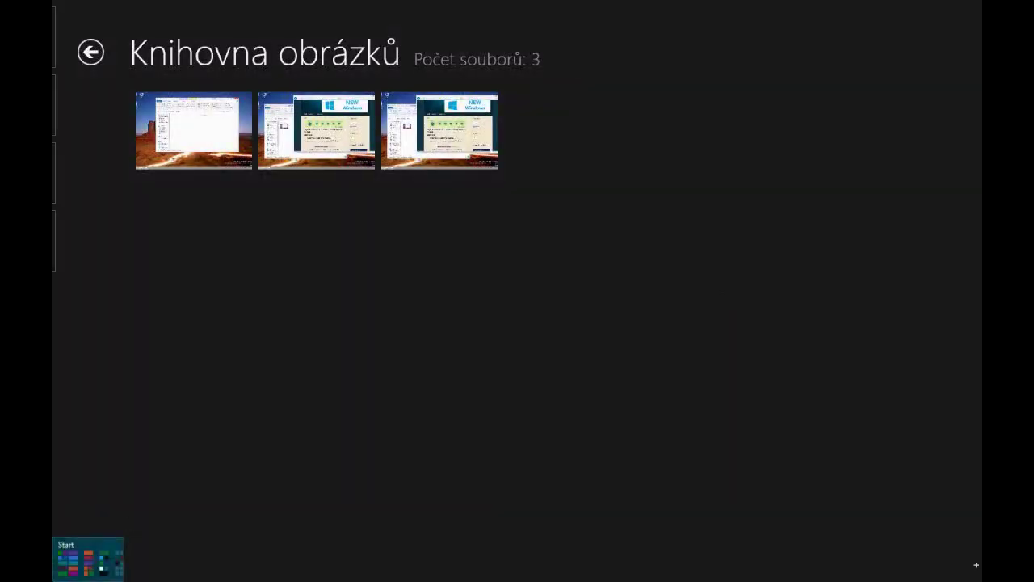
click(55, 577)
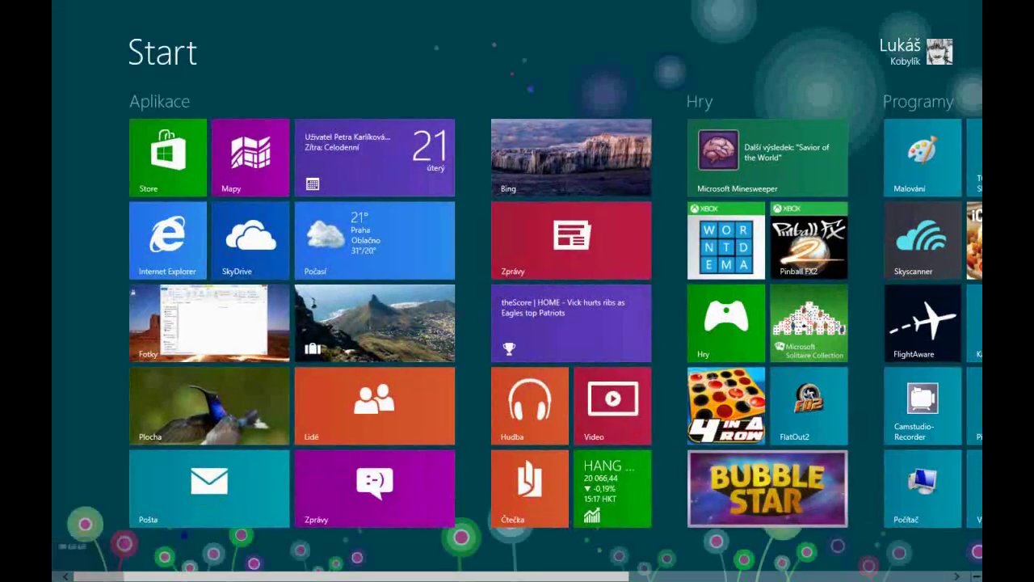
click(55, 577)
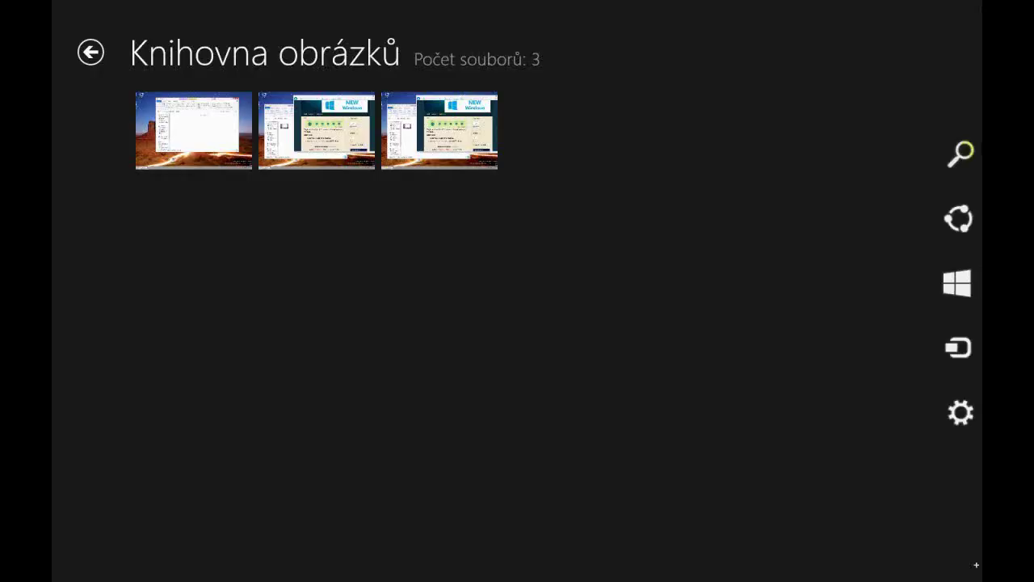
Step: Open the first picture in Knihovna obrázků, print it on the Samsung ML-1640 Series through the Zařízení charm, and return to the library
mouse_move(958, 368)
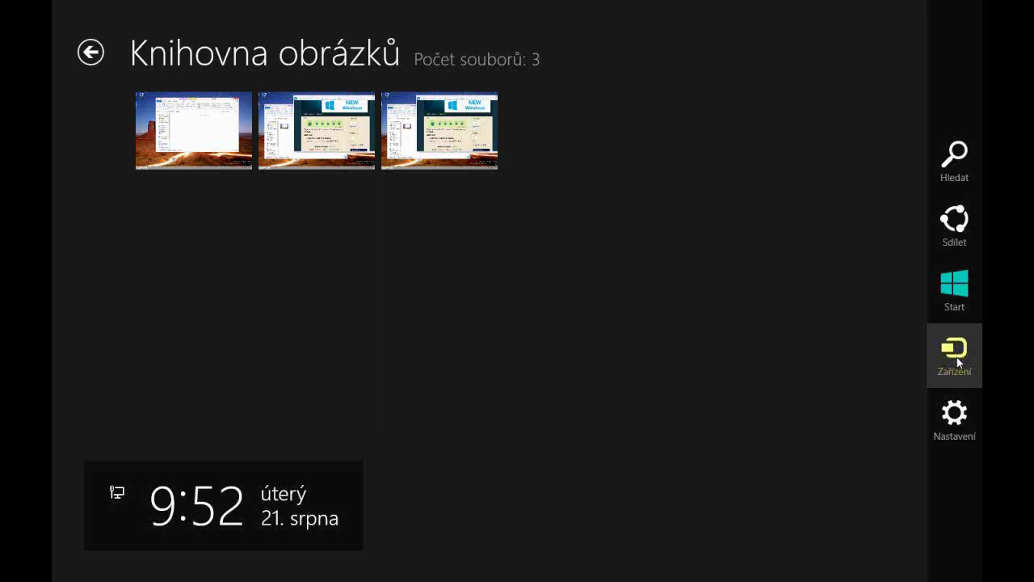
click(219, 141)
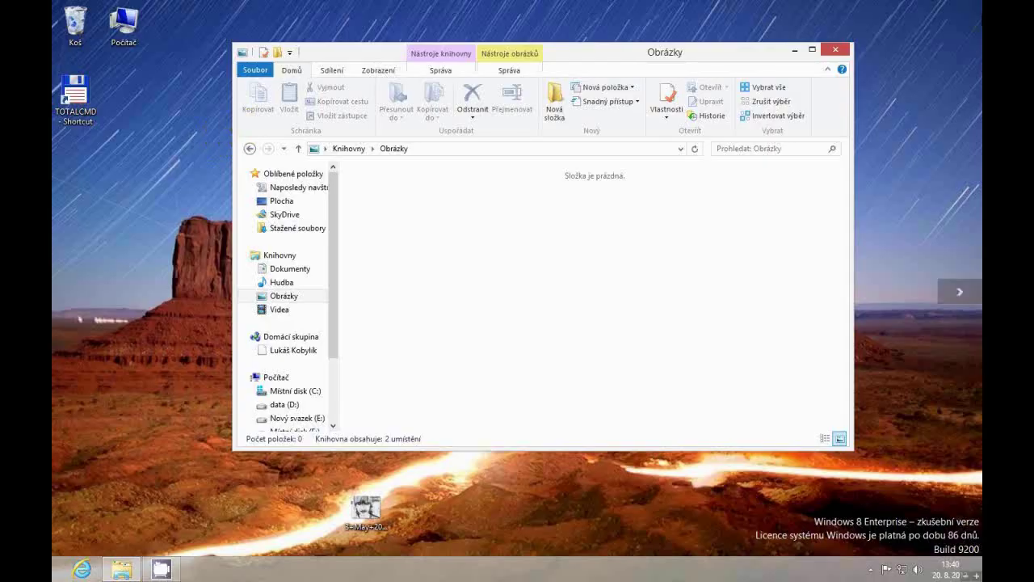
key(super+c)
click(973, 359)
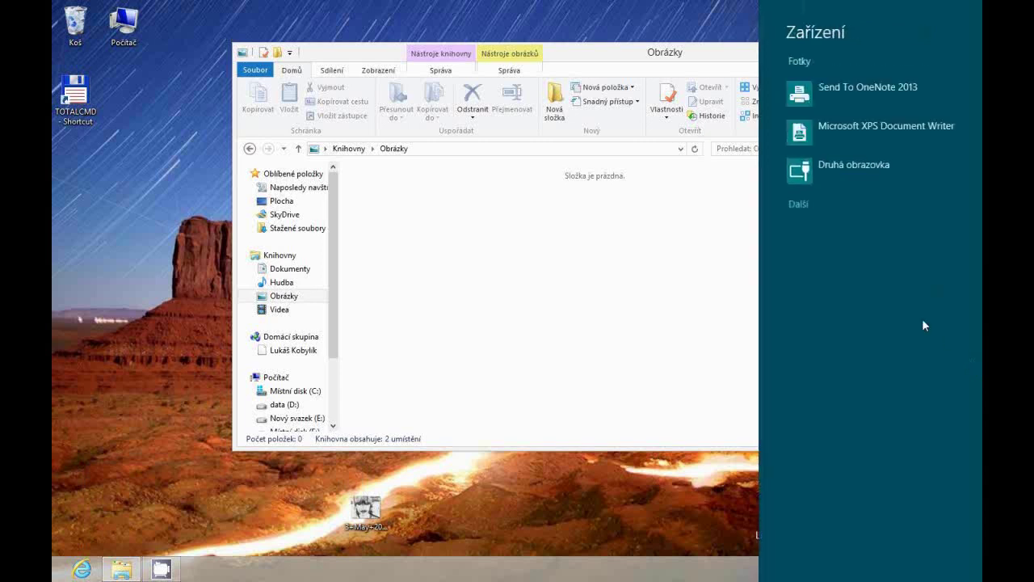
click(800, 206)
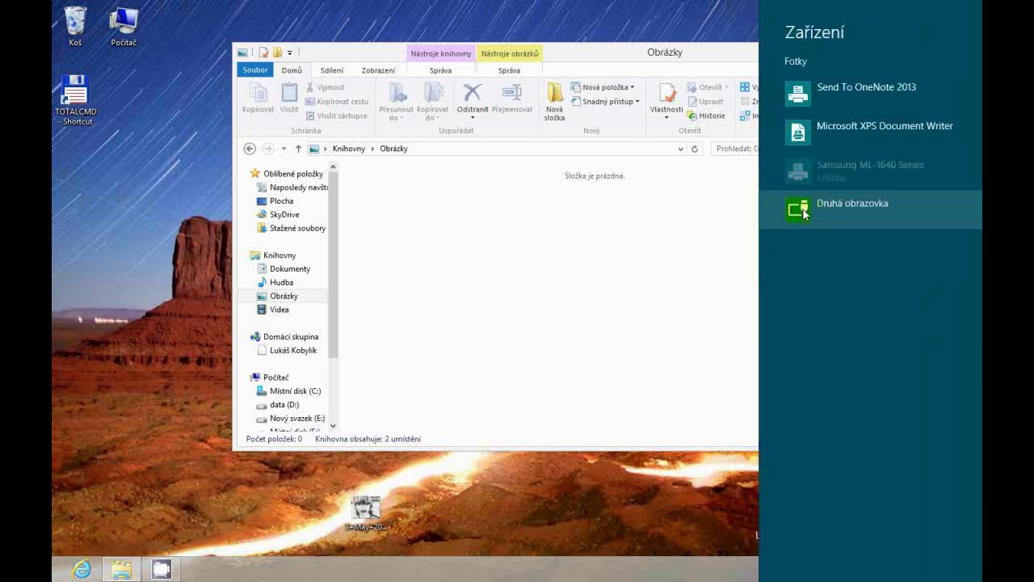
click(876, 173)
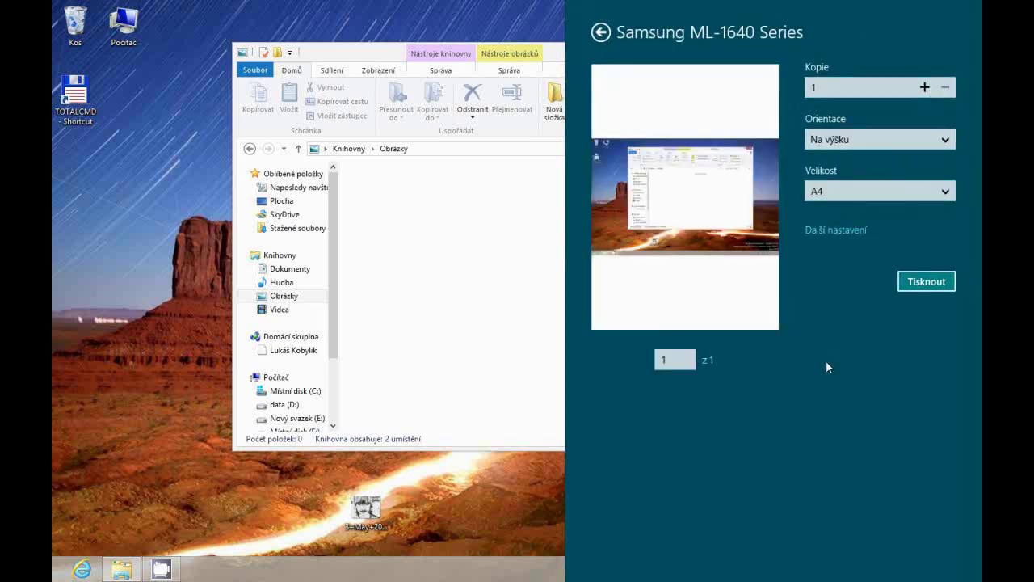
click(937, 284)
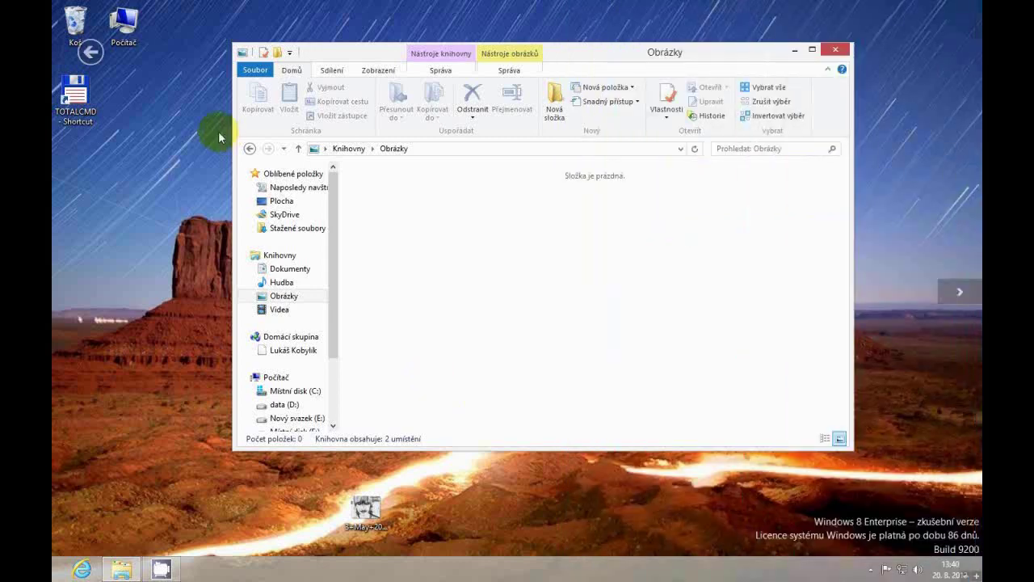
click(89, 54)
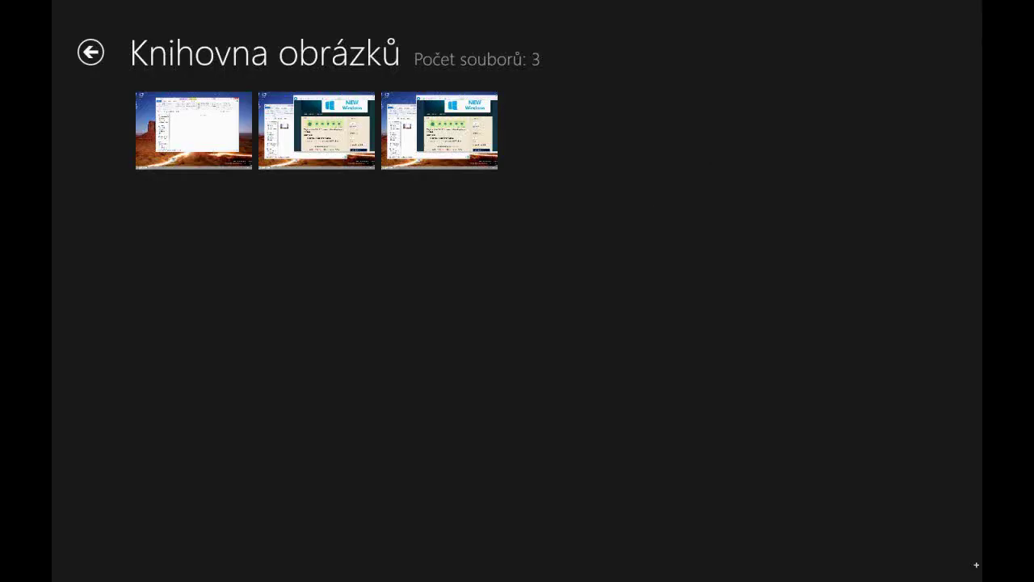
Step: View the Oznámení hiding durations in the Nastavení charm, and open the Úvodní obrazovka personalization in Nastavení počítače
mouse_move(980, 578)
mouse_move(981, 2)
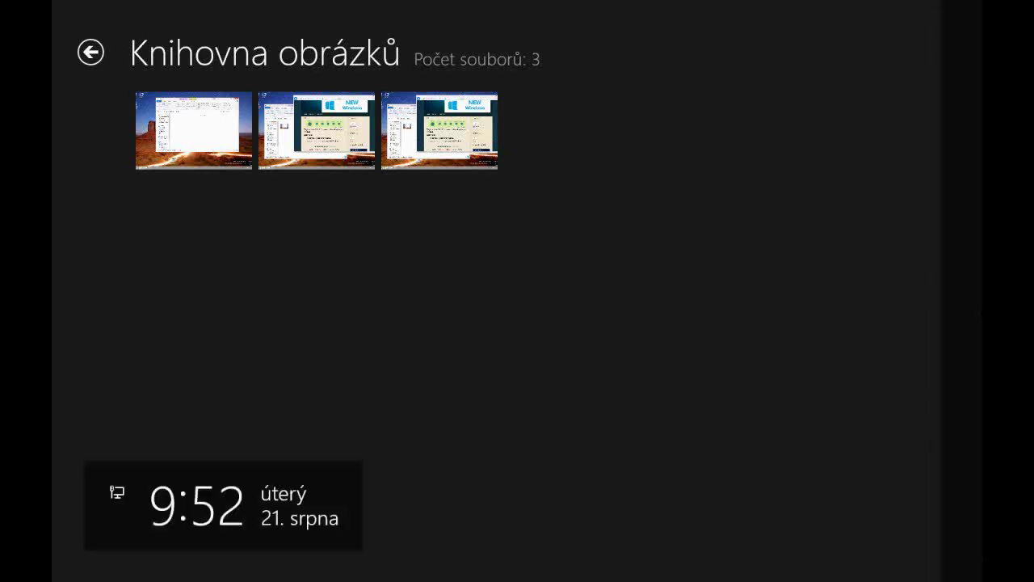
click(961, 412)
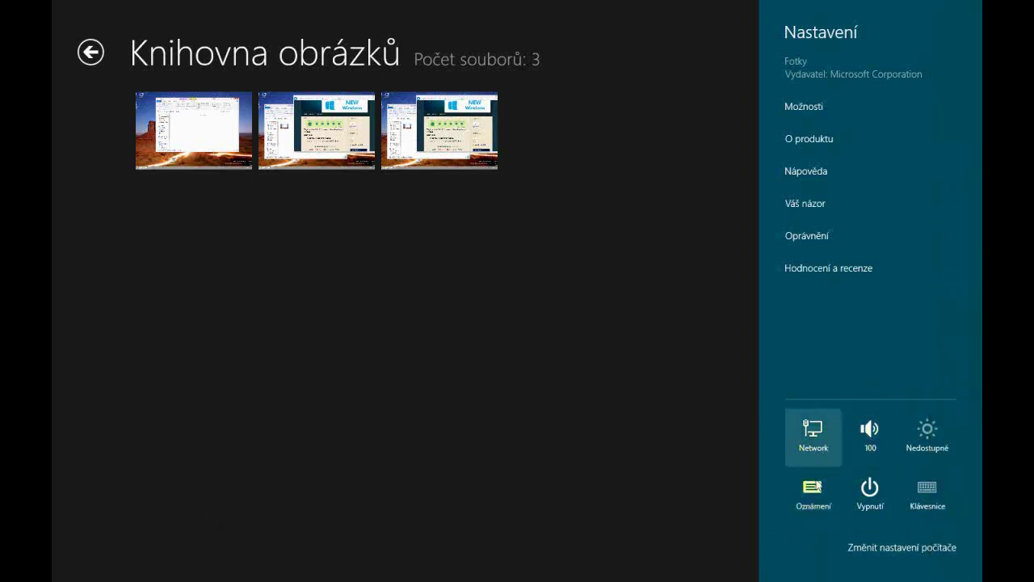
click(813, 488)
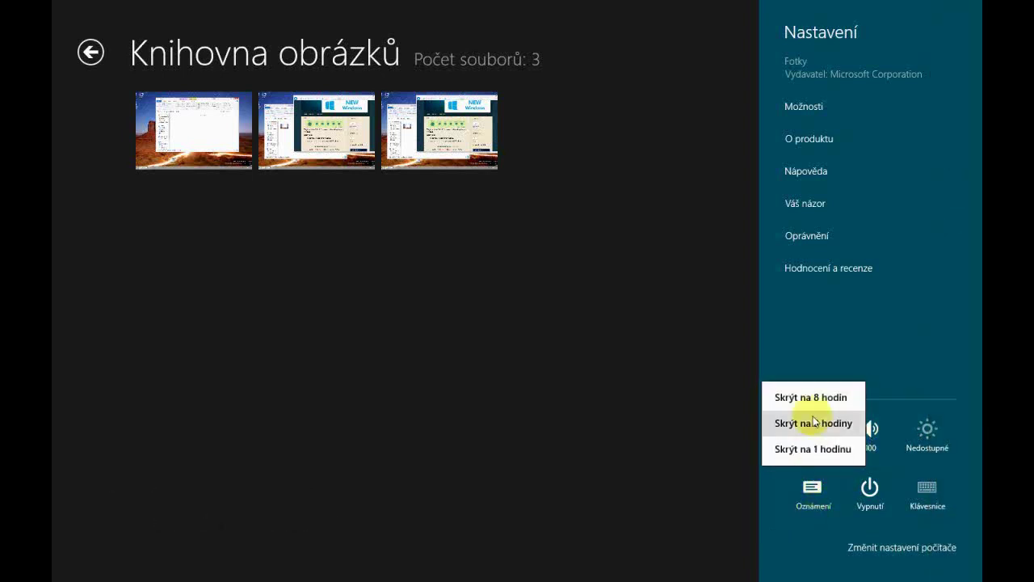
click(878, 323)
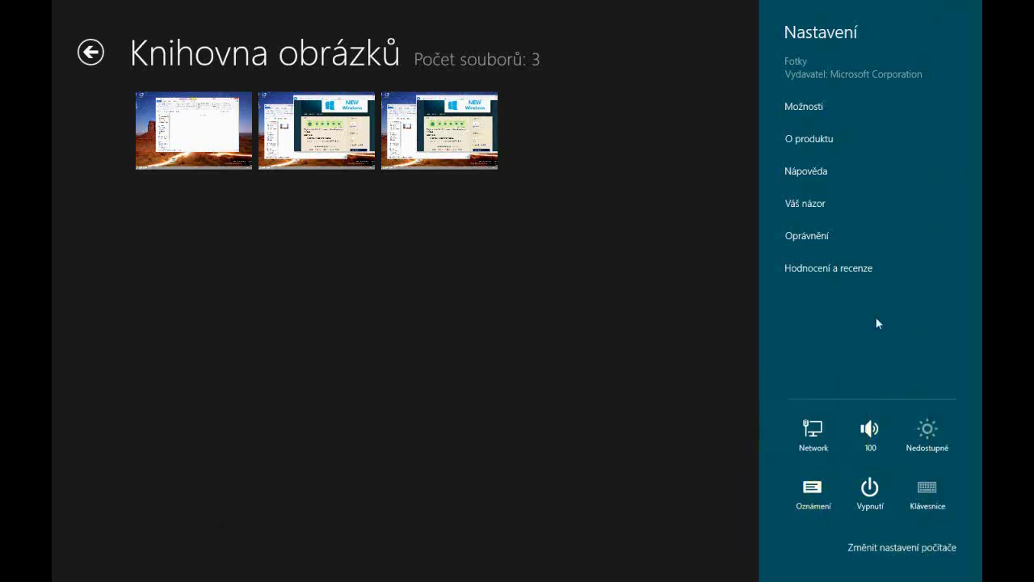
click(906, 552)
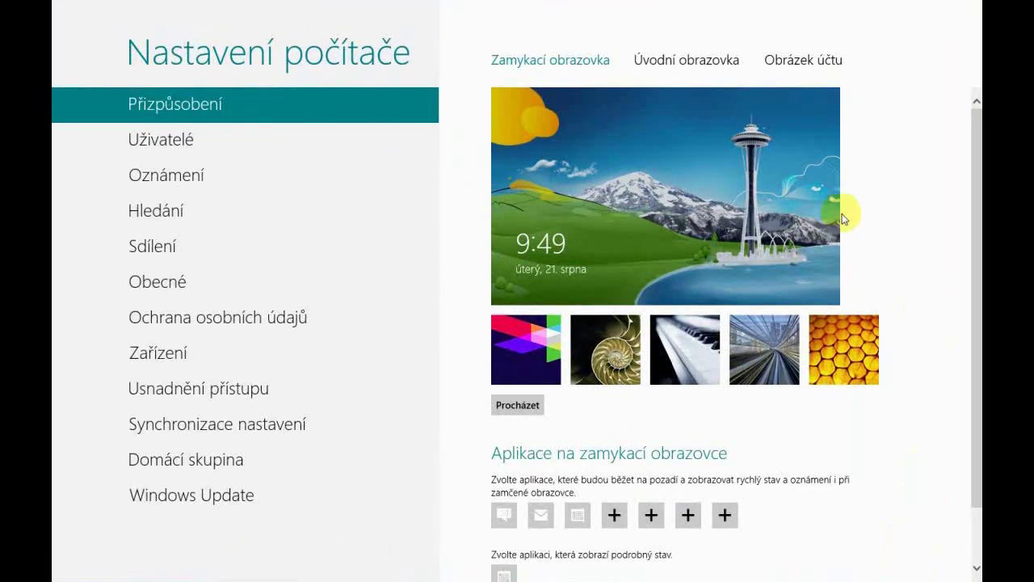
click(723, 63)
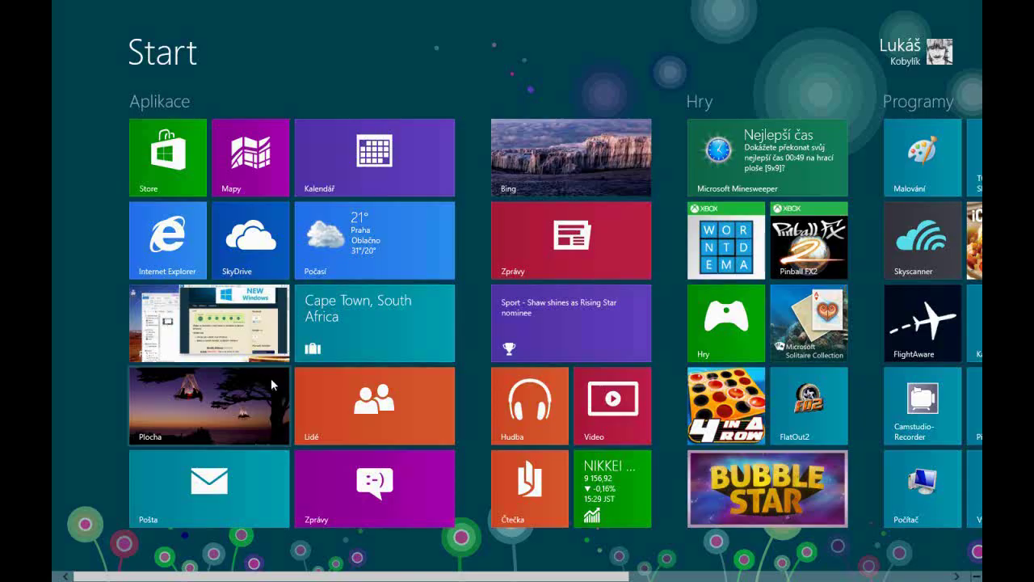
Step: Show the desktop from the Start screen and minimize the CamStudio window
click(246, 451)
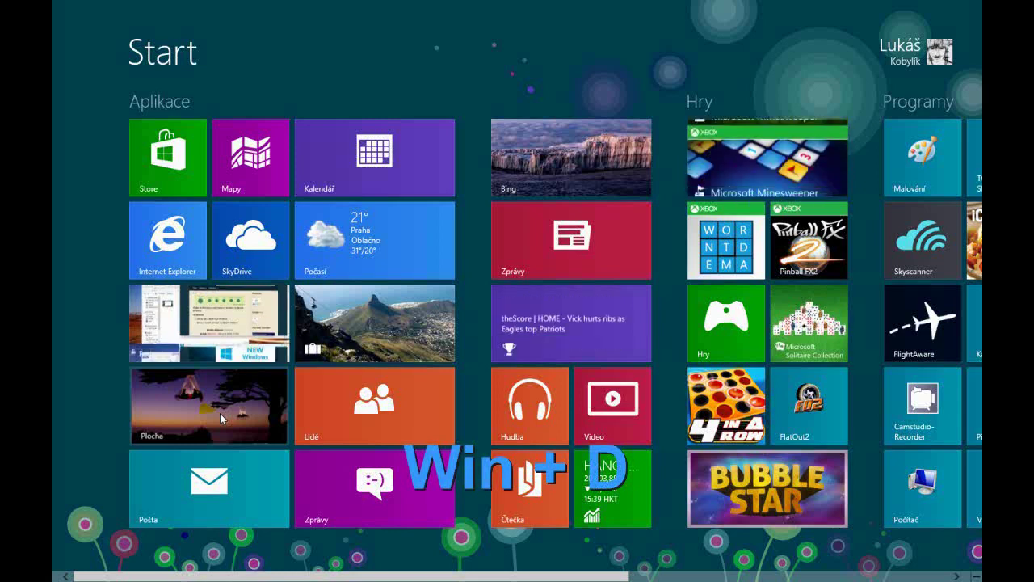
key(super+d)
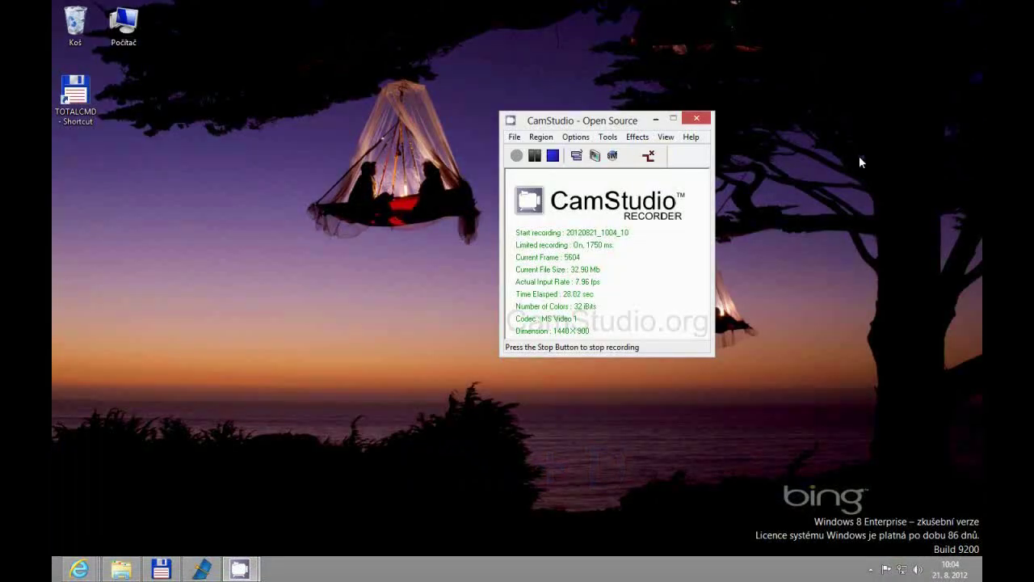
mouse_move(609, 121)
mouse_down()
mouse_move(596, 175)
mouse_move(560, 166)
mouse_move(602, 127)
mouse_up()
click(649, 132)
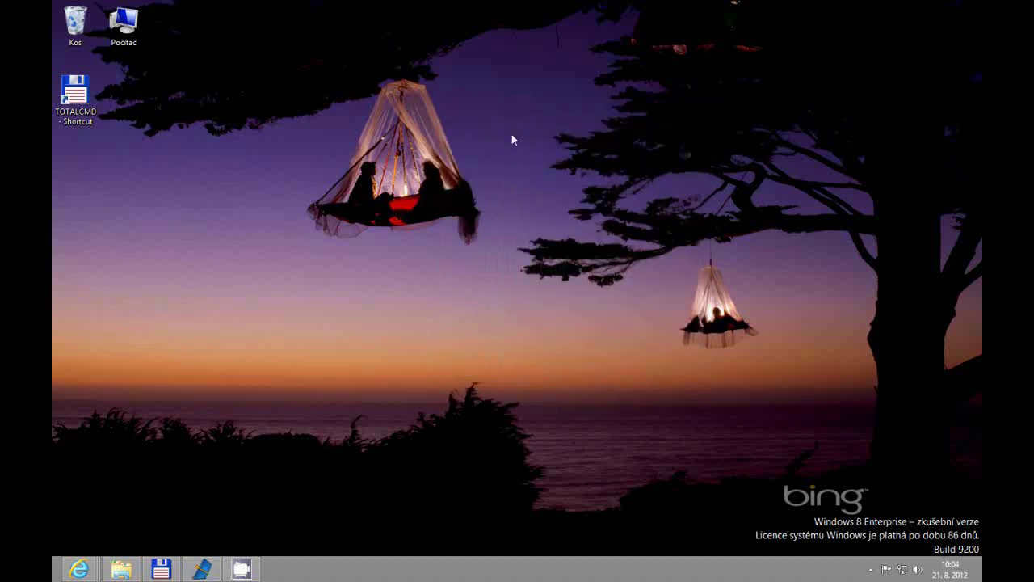
Step: Open Přizpůsobit for the desktop and move the Individuální nastavení window aside
right_click(511, 135)
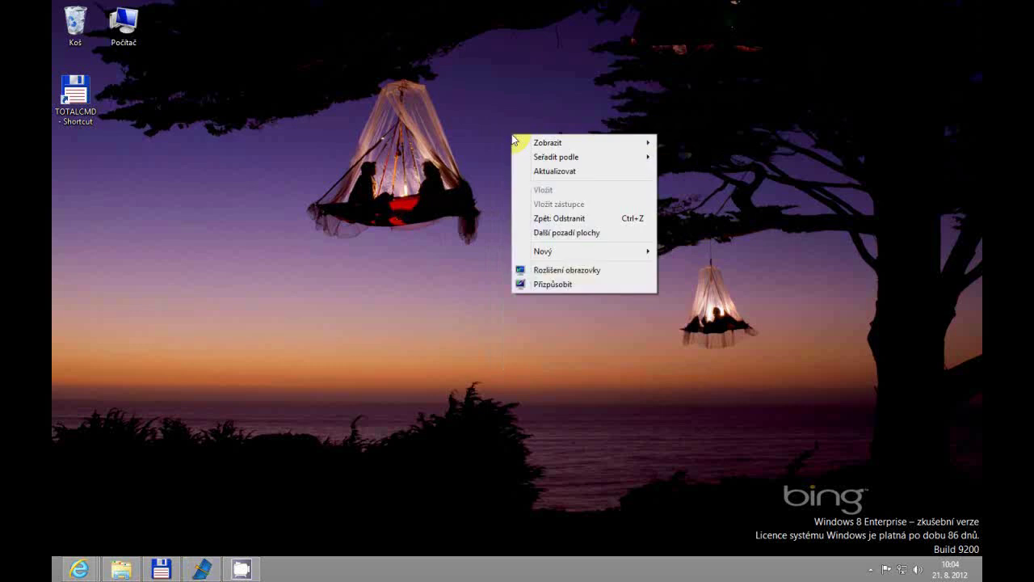
click(567, 287)
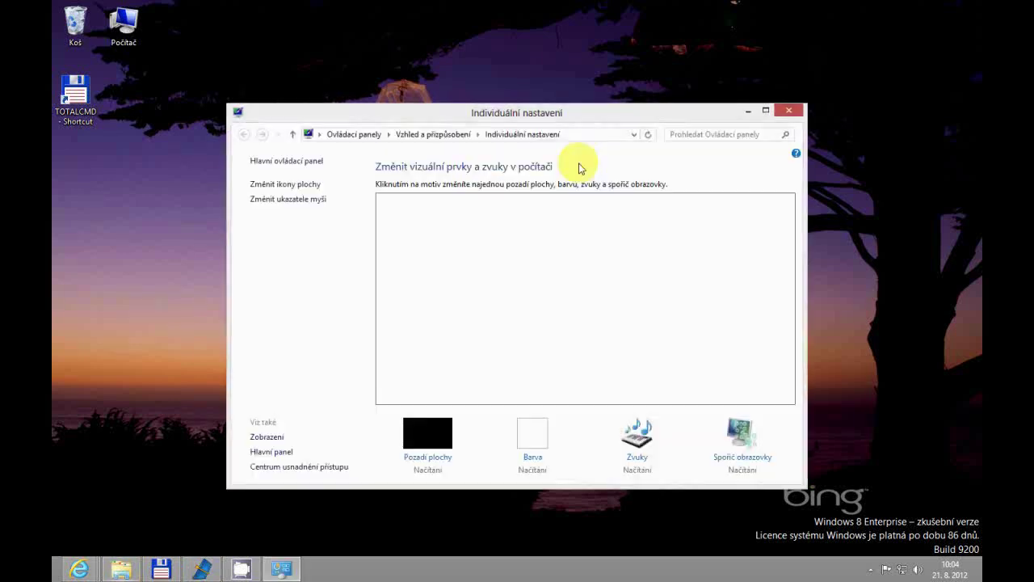
drag(575, 117, 504, 113)
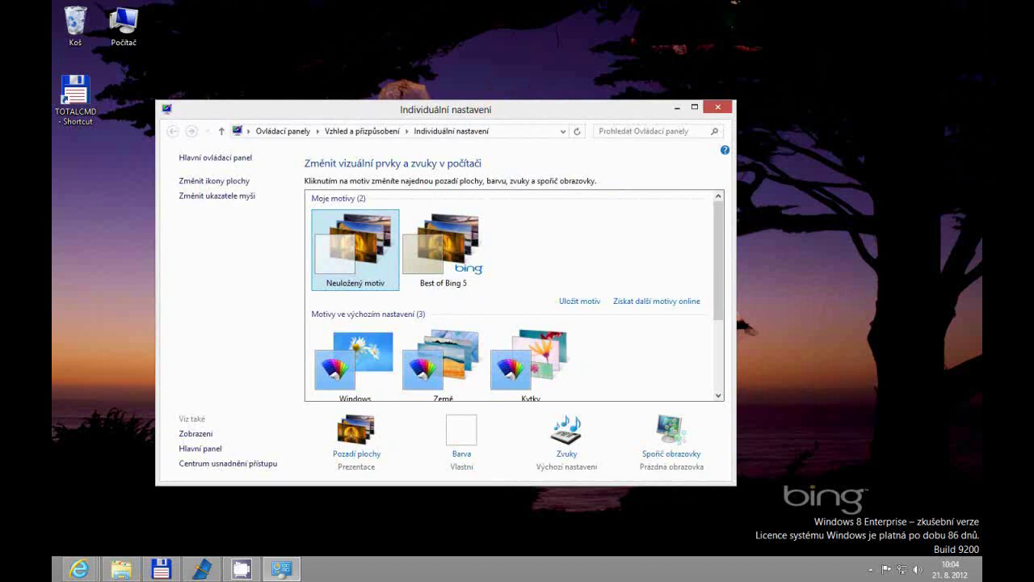
Step: Open Přizpůsobení for Plocha through the Nastavení charm
mouse_move(967, 449)
click(960, 416)
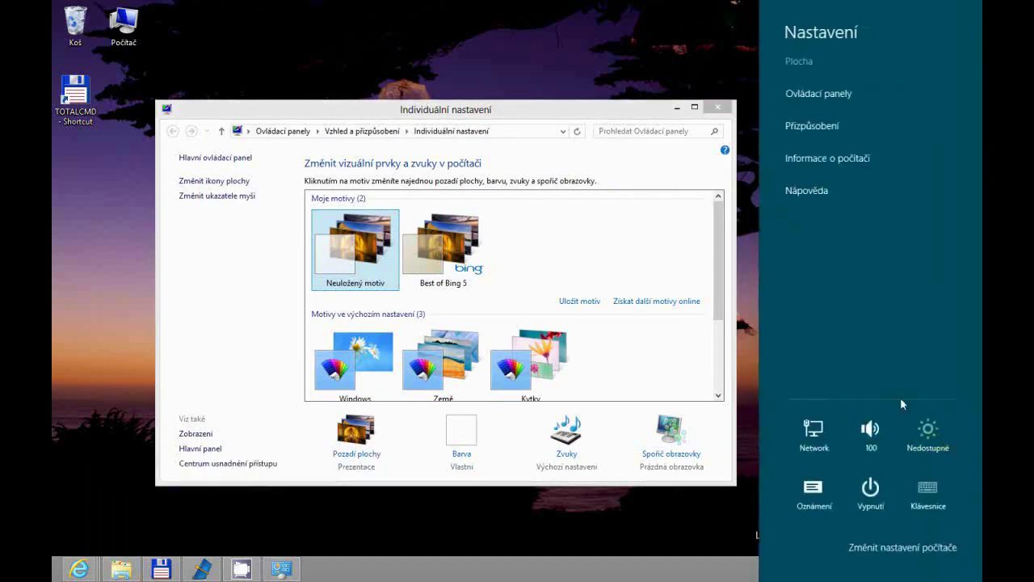
click(816, 125)
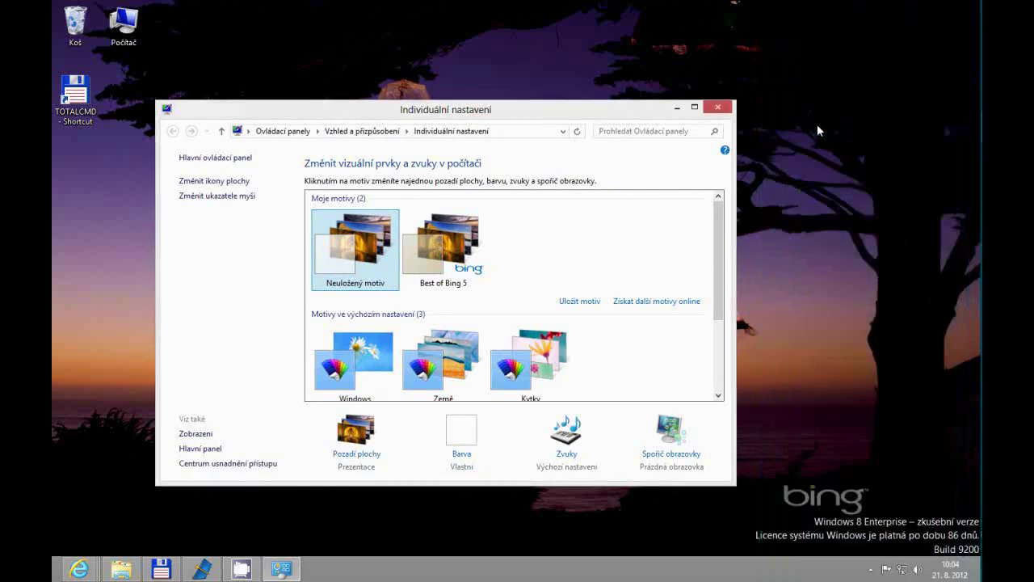
click(704, 117)
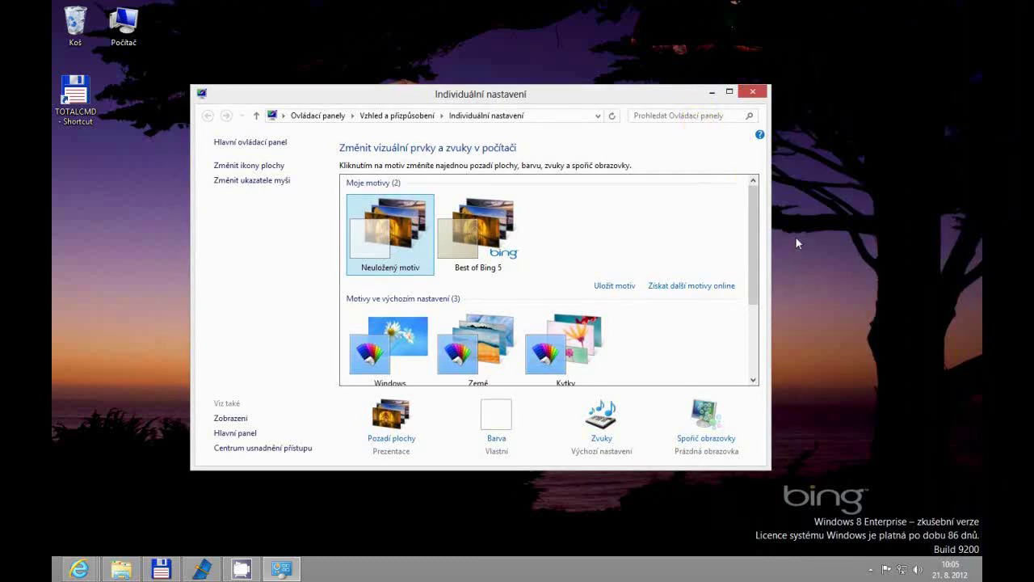
Step: Choose Informace o počítači through the desktop's Nastavení charm, and reposition the Individuální nastavení window on the desktop
mouse_move(981, 7)
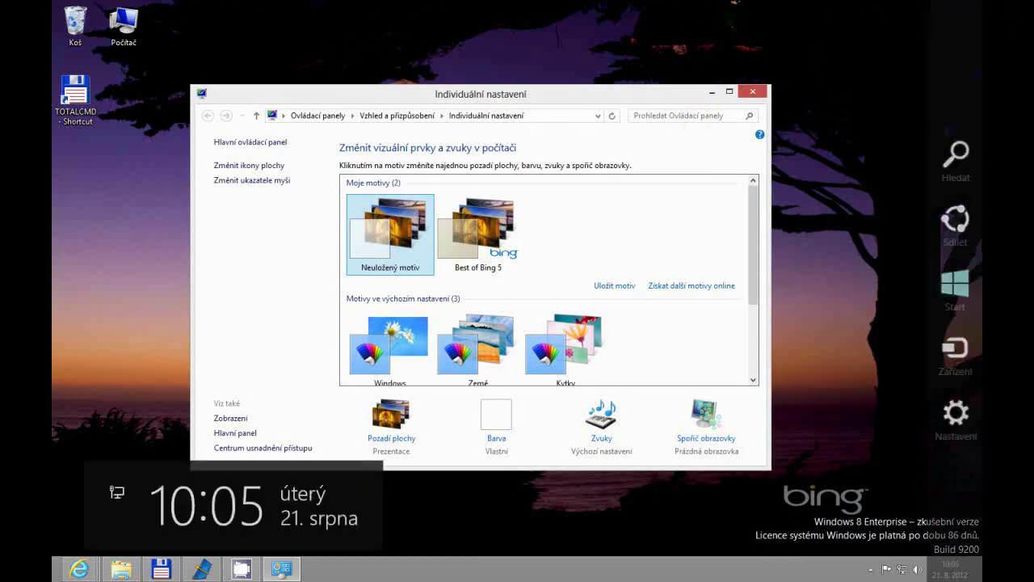
click(969, 414)
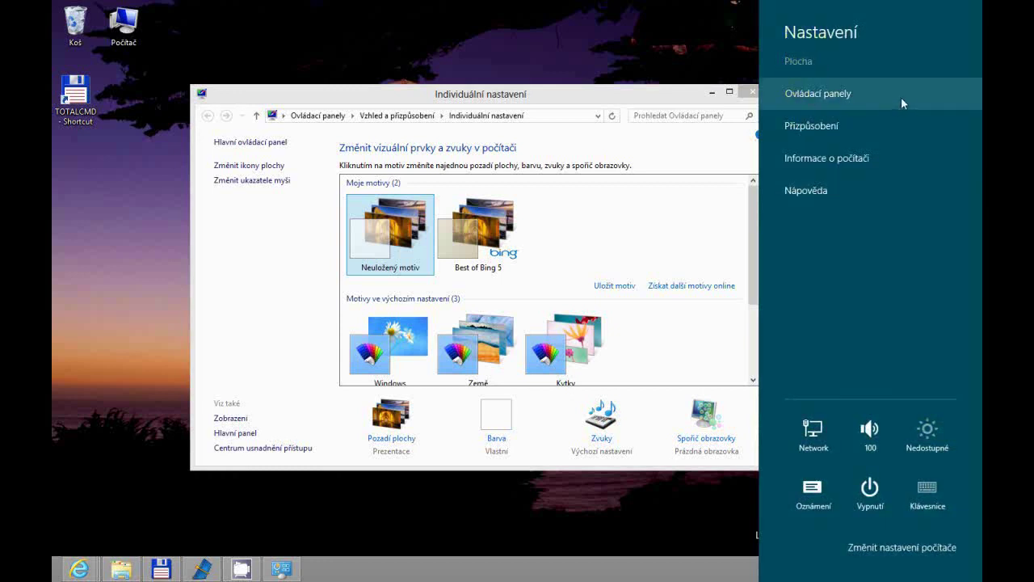
click(845, 168)
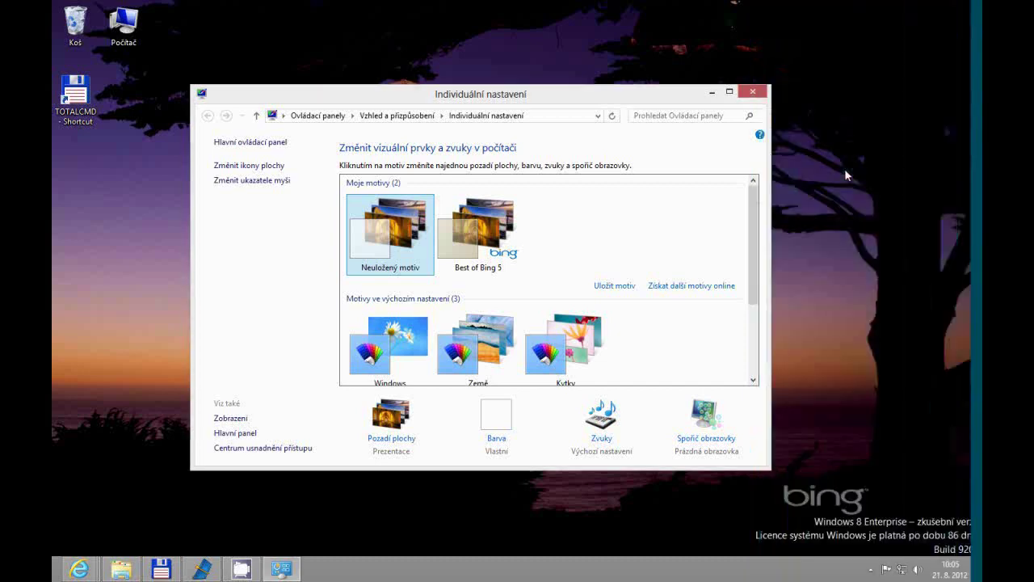
drag(660, 112, 694, 94)
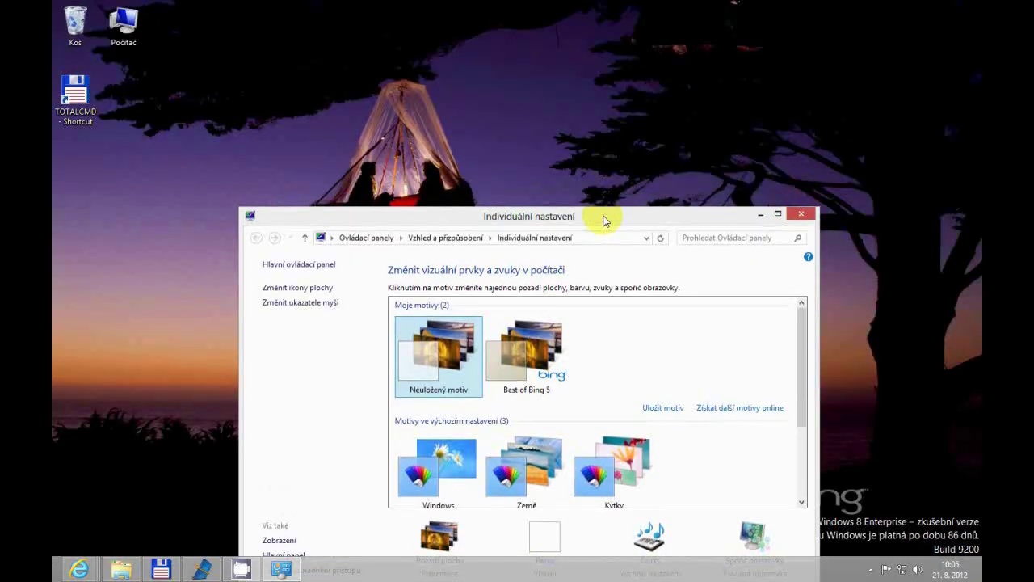
drag(600, 219, 622, 97)
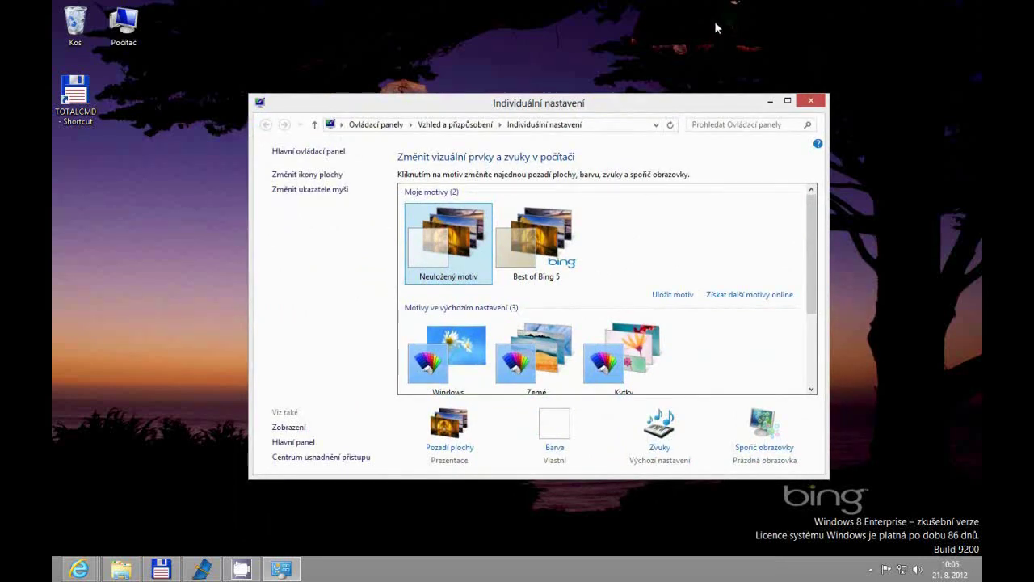
Step: Open the Barva settings from the Individuální nastavení window, choose the automatic window colour, and reposition the window on the desktop
click(653, 108)
mouse_move(654, 113)
mouse_down()
mouse_move(670, 178)
mouse_move(724, 205)
mouse_move(661, 103)
mouse_up()
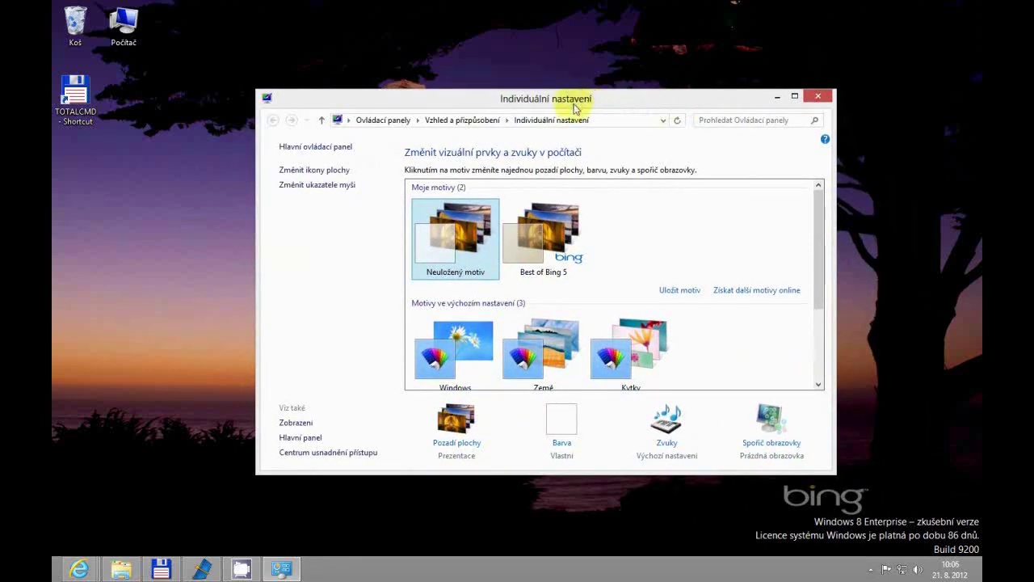
drag(575, 108, 976, 116)
drag(846, 13, 726, 40)
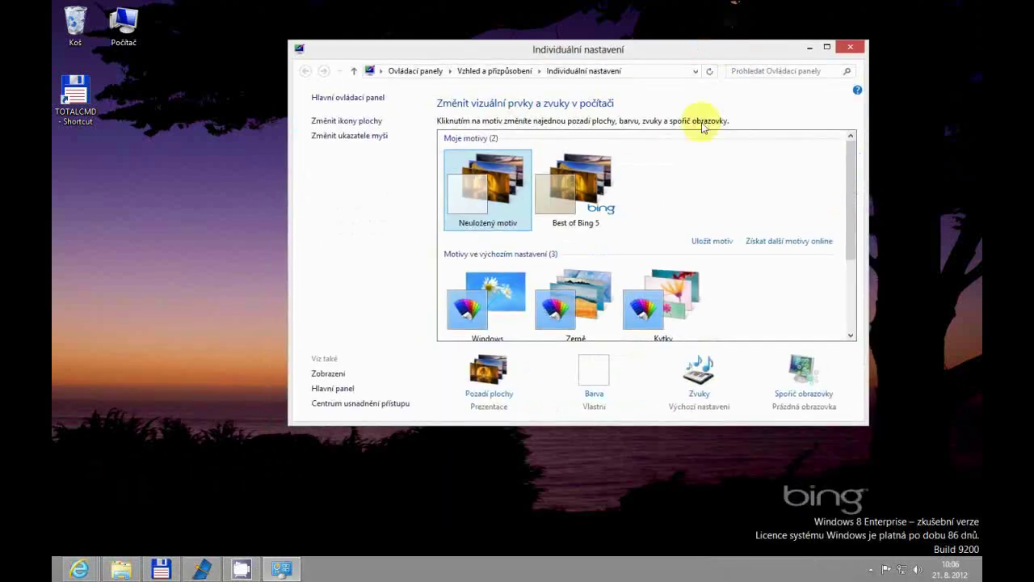
click(594, 396)
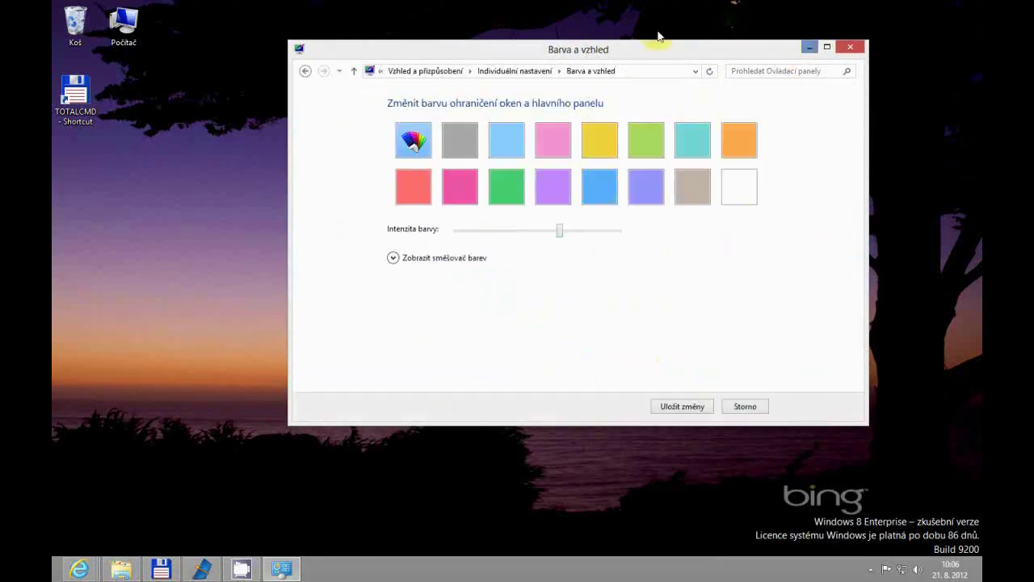
click(428, 148)
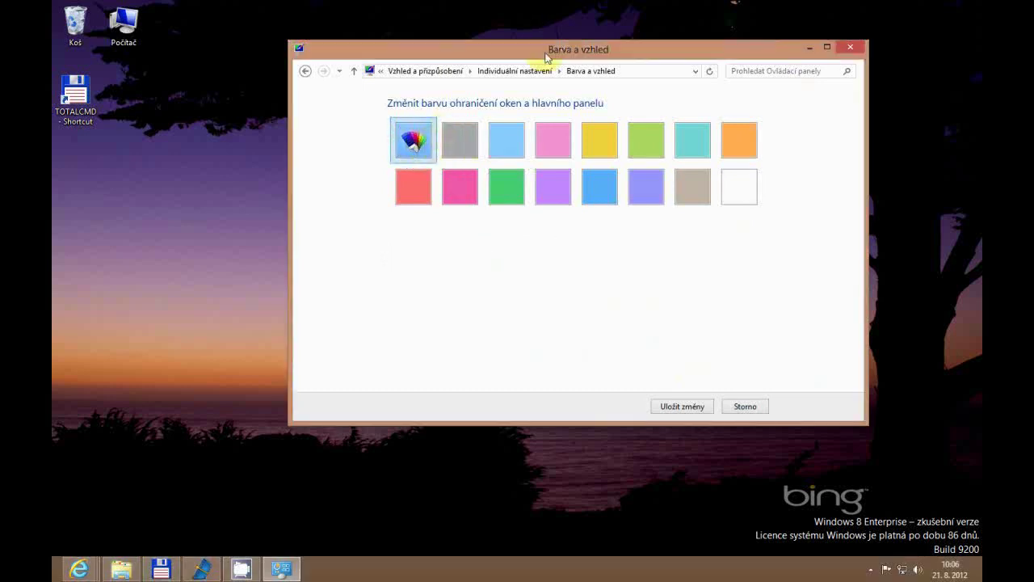
drag(543, 57, 475, 142)
Step: Advance the desktop background five times with Další pozadí plochy, shifting the Barva a vzhled window between changes
right_click(513, 130)
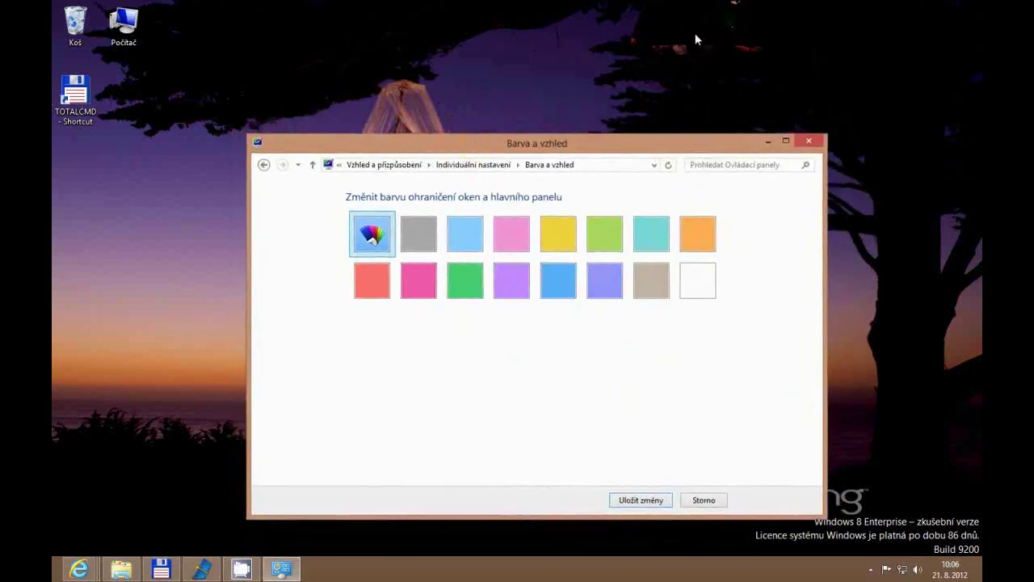
right_click(588, 105)
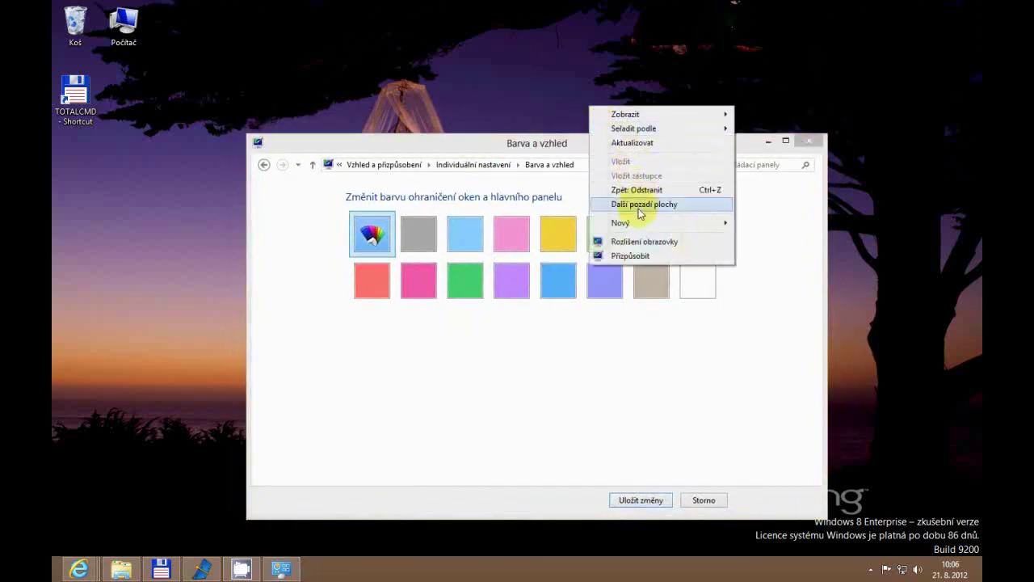
click(639, 205)
drag(600, 143, 594, 136)
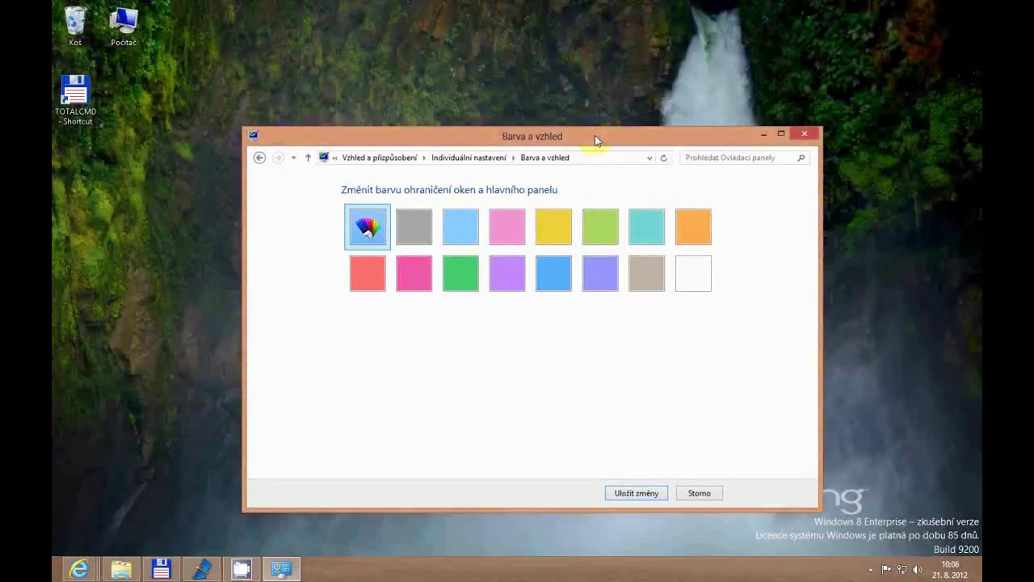
right_click(595, 111)
click(619, 210)
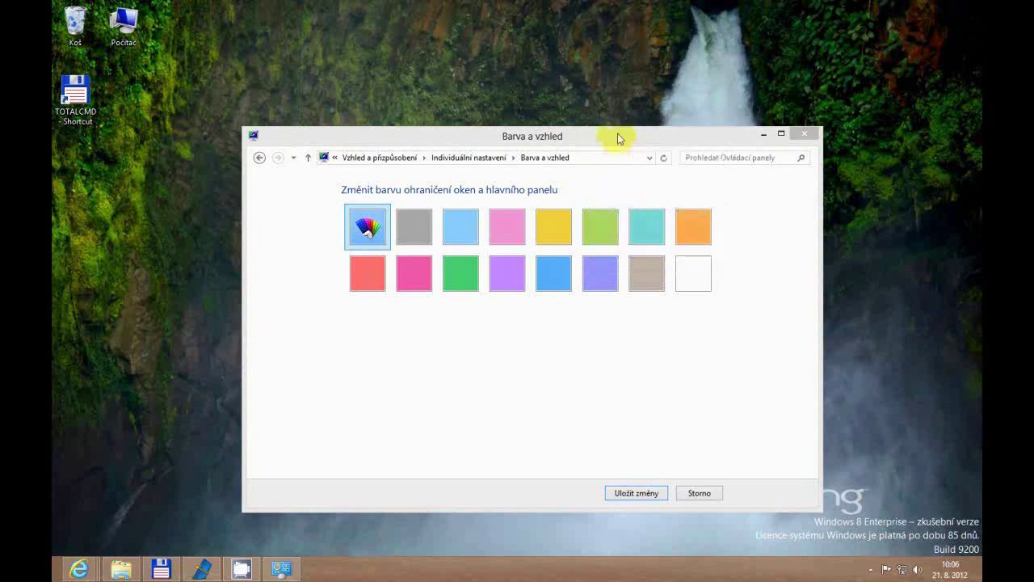
drag(619, 136, 586, 154)
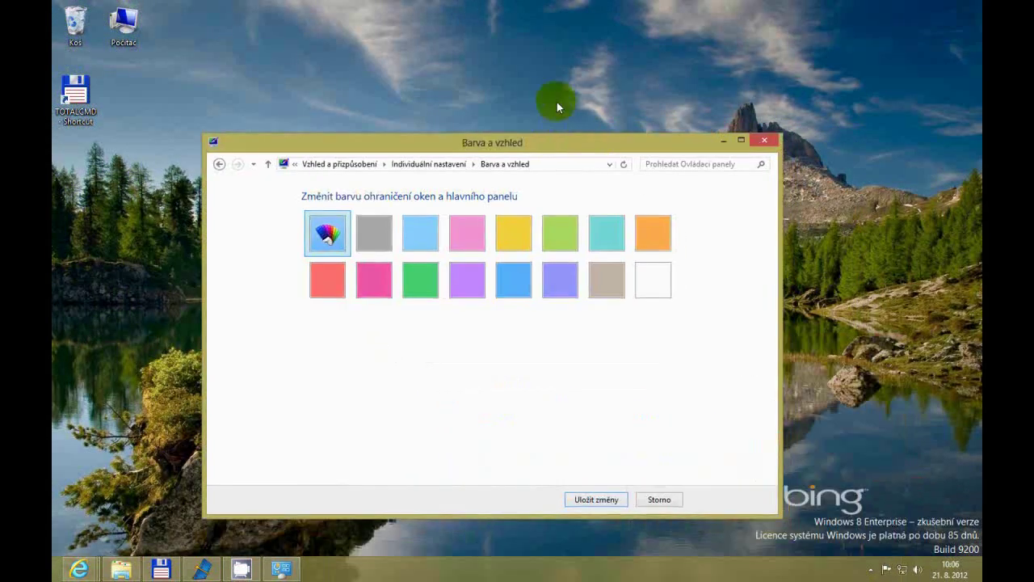
right_click(556, 102)
click(595, 200)
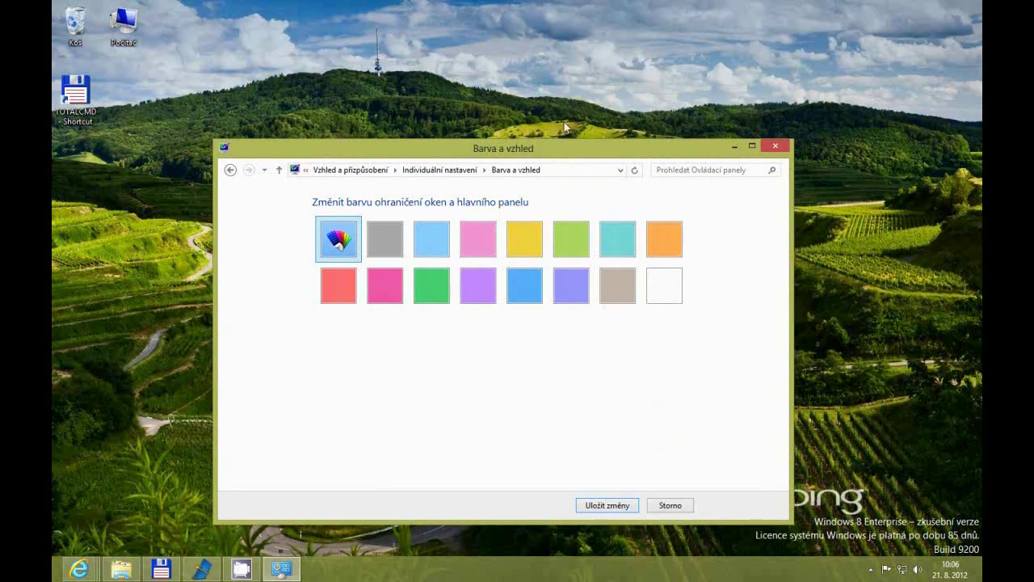
right_click(565, 127)
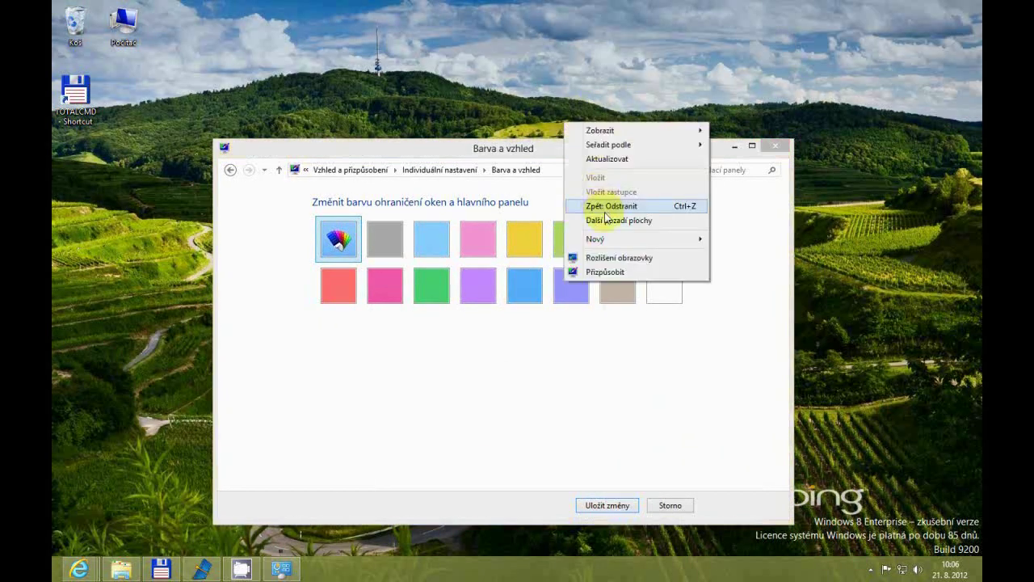
click(594, 221)
drag(595, 154, 604, 158)
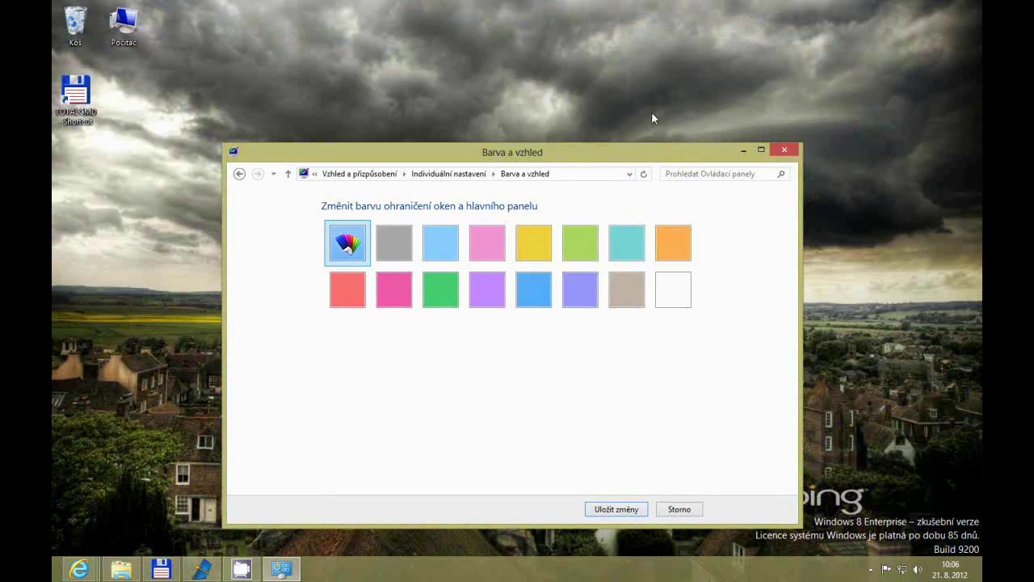
right_click(652, 113)
click(694, 213)
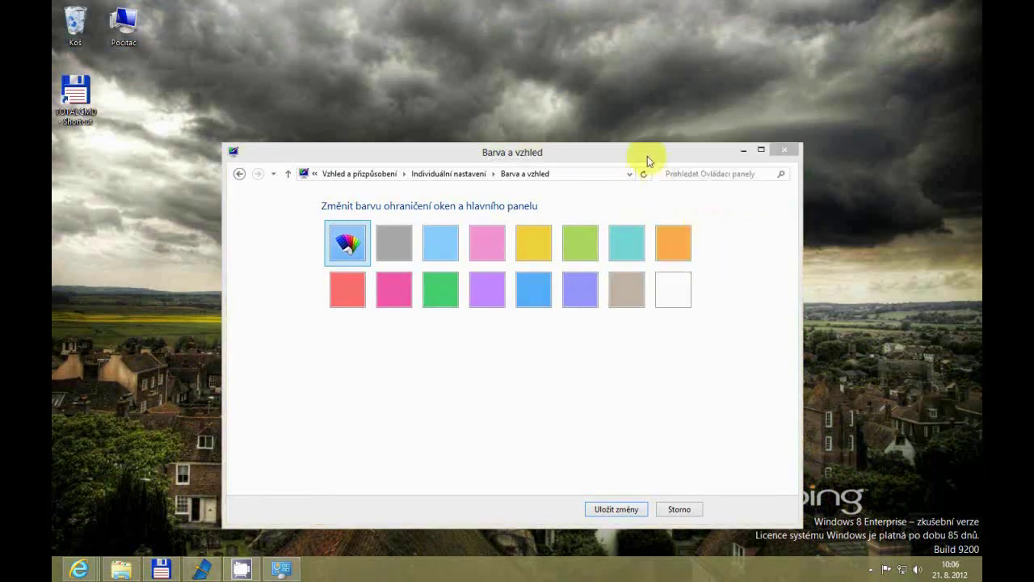
drag(646, 159, 649, 165)
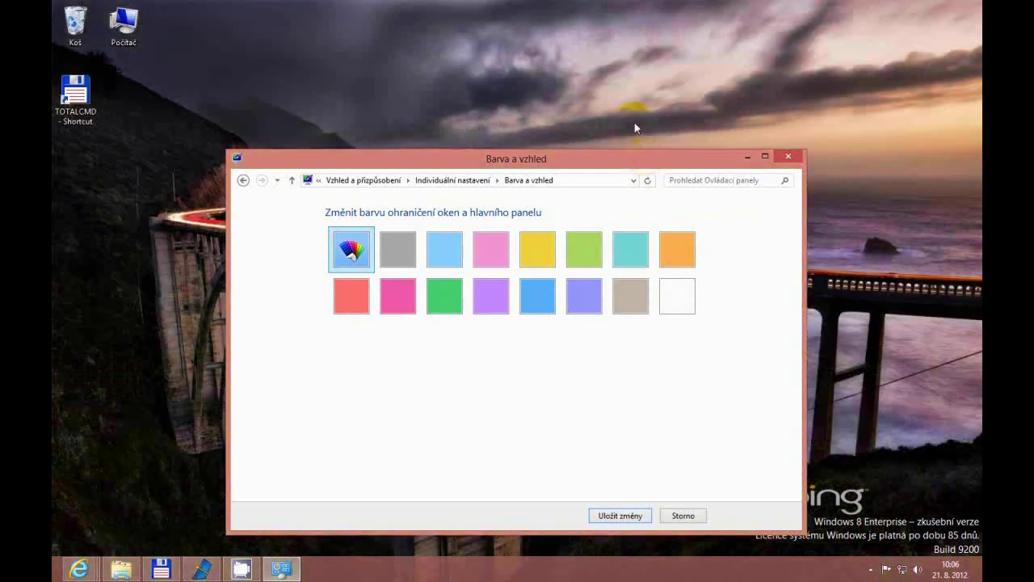
Step: Try the light blue window colour at maximum Intenzita barvy, and shift its Odstín to green in the colour mixer
click(408, 240)
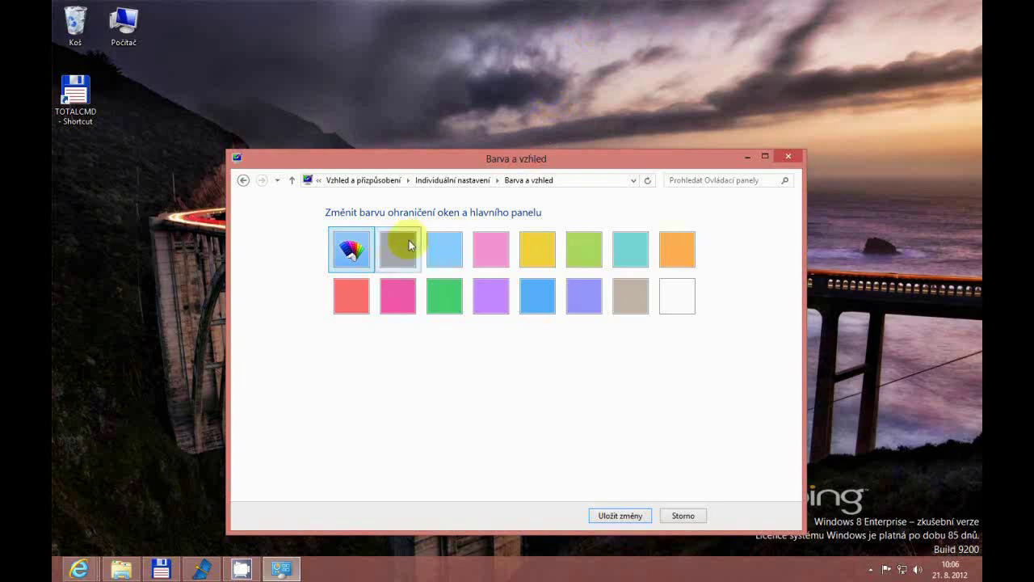
click(438, 244)
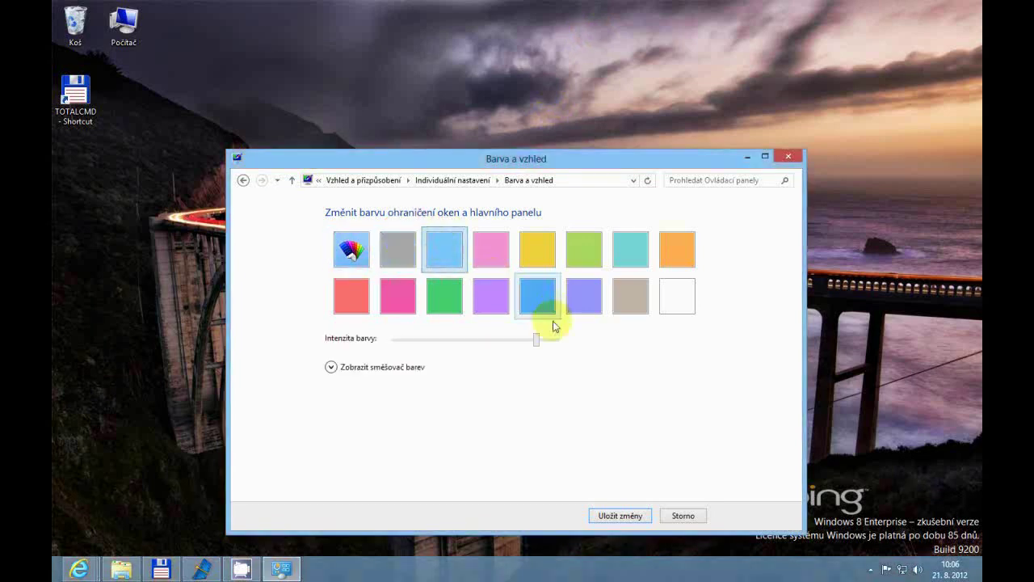
mouse_move(537, 337)
mouse_down()
mouse_move(393, 342)
mouse_move(558, 339)
mouse_up()
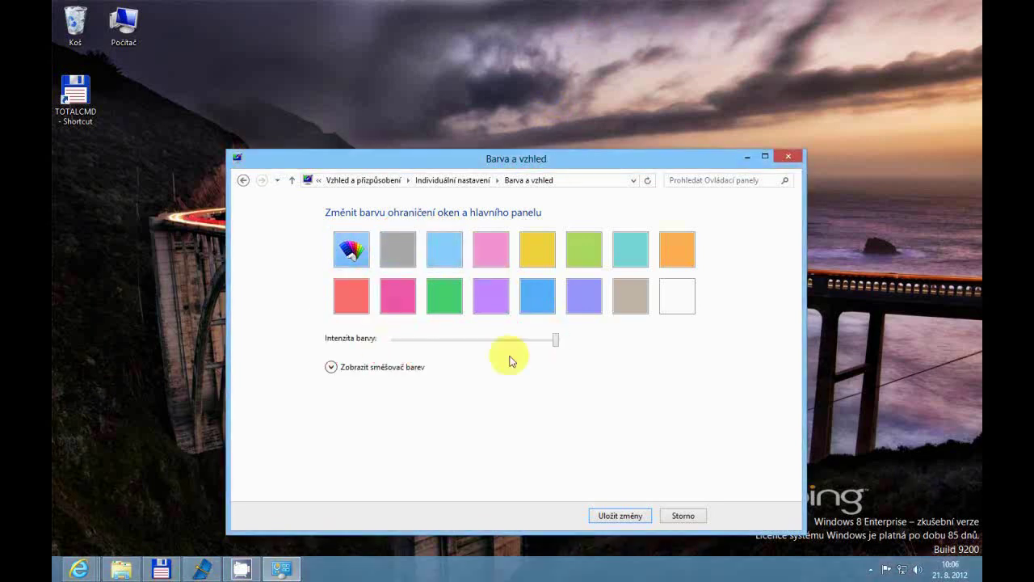
click(380, 366)
click(406, 396)
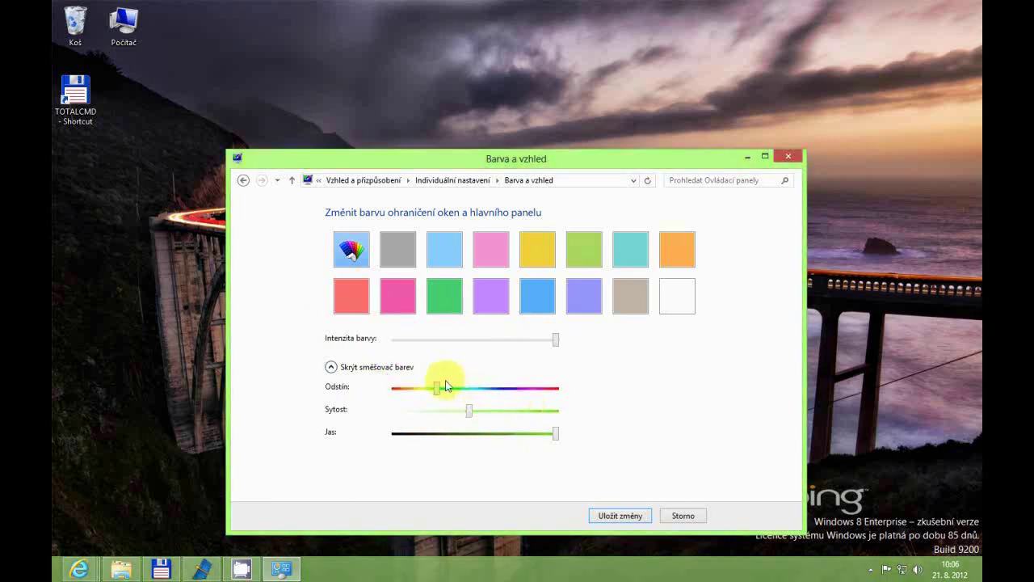
drag(437, 387, 454, 387)
Step: Set the window colour to white with Intenzita barvy at about two thirds, and close the personalization window
click(667, 303)
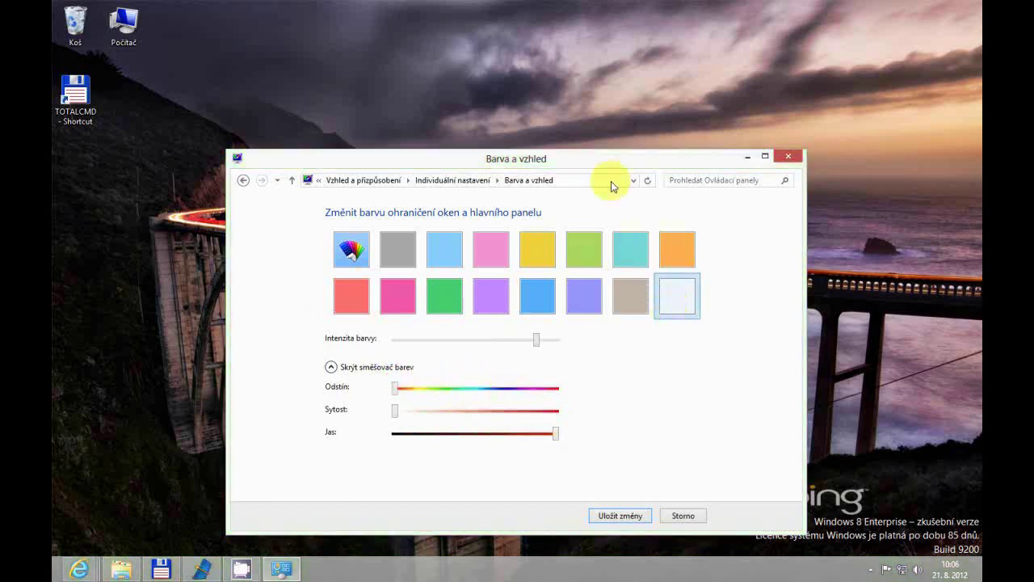
drag(608, 156, 632, 124)
click(397, 337)
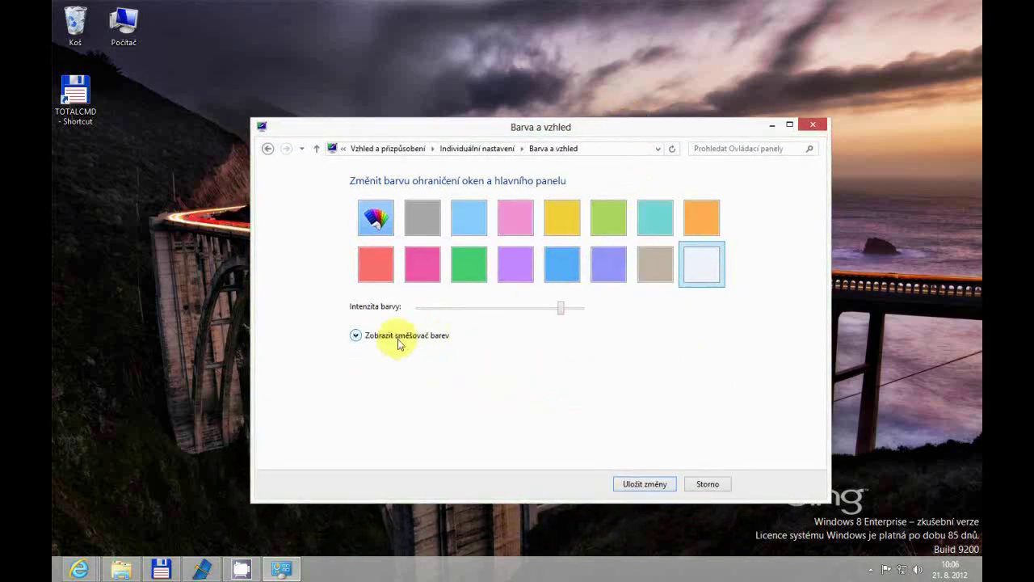
drag(562, 309, 527, 310)
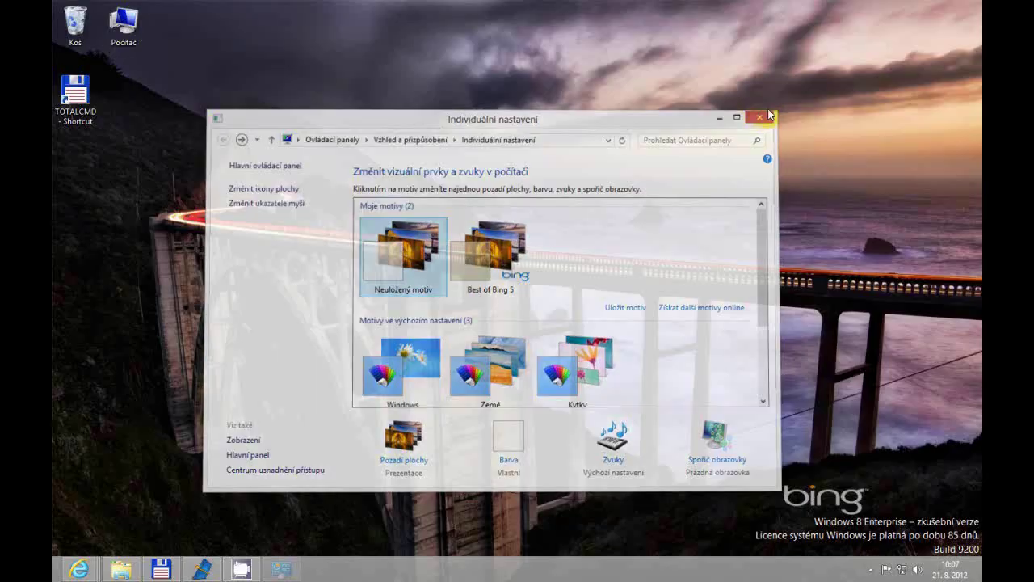
click(773, 110)
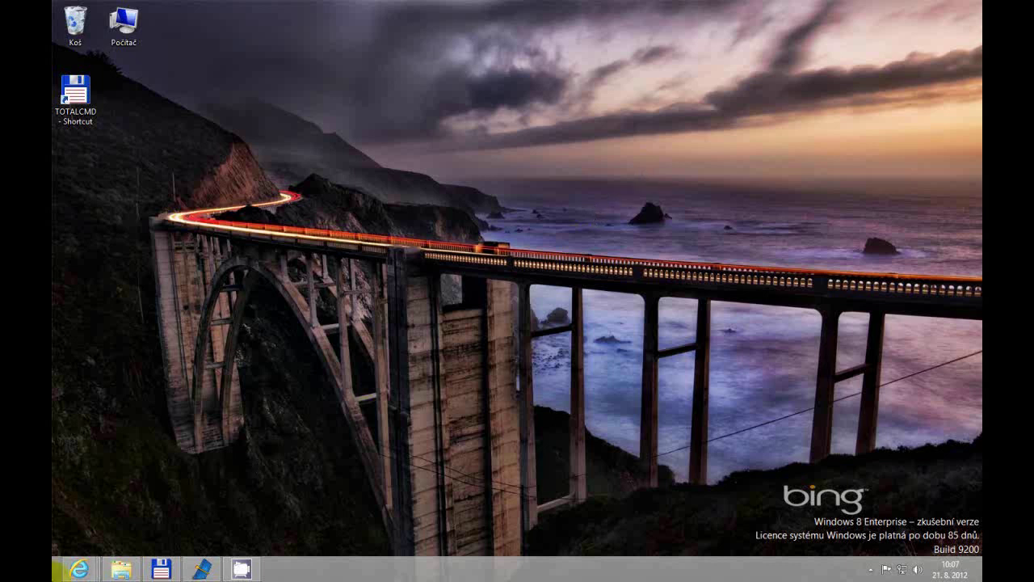
Step: Show the quick-link menu of system tools on the desktop twice, dismissing it each time
right_click(56, 574)
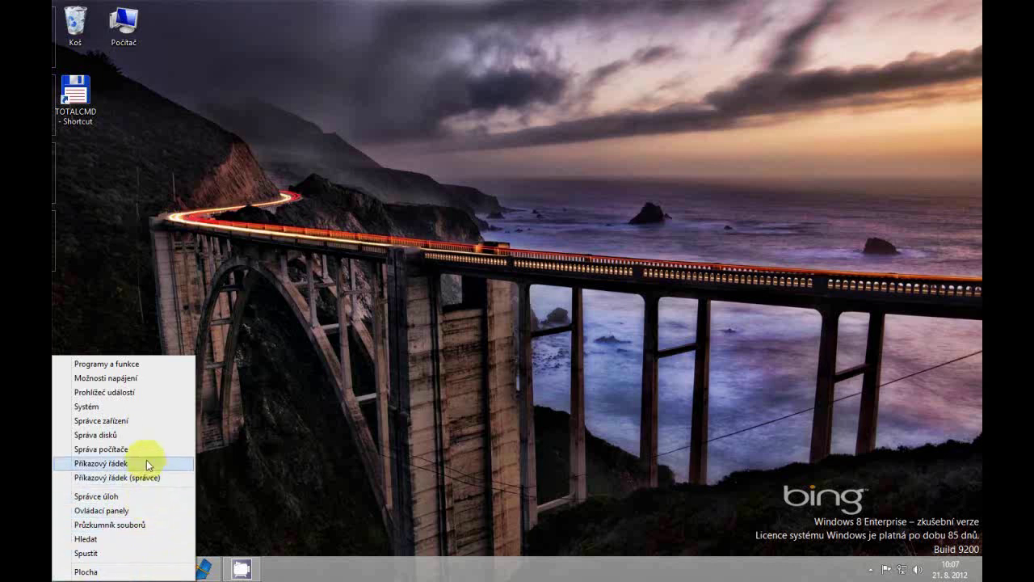
click(353, 387)
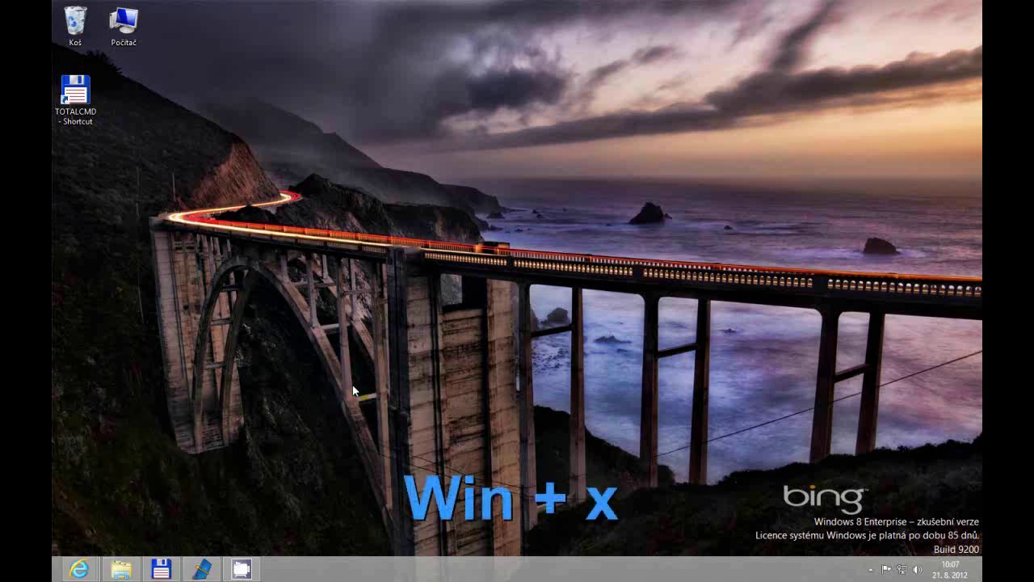
key(super+x)
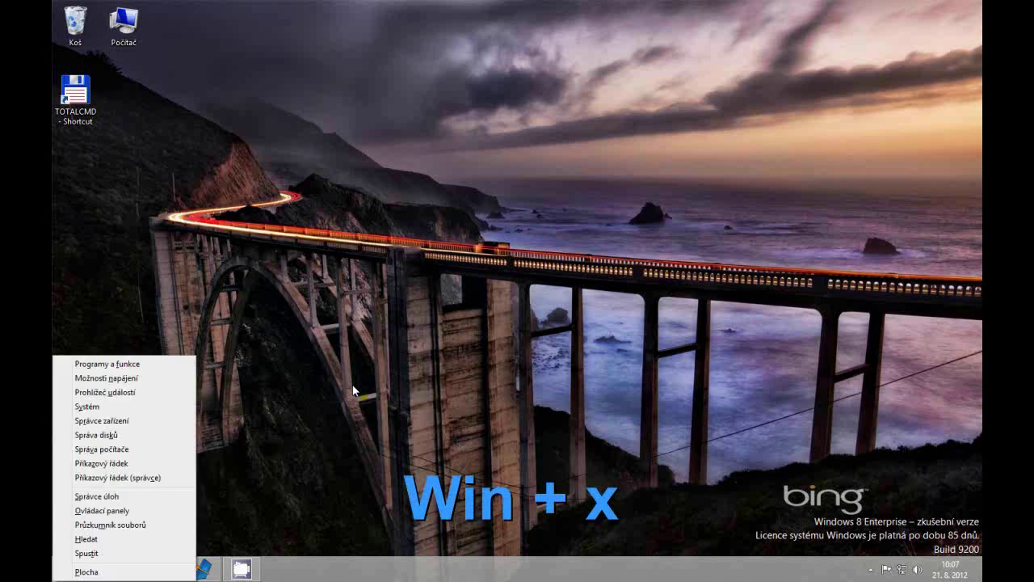
click(352, 390)
Step: Go to the Start screen, and show and dismiss the quick-link menu of system tools there
click(65, 569)
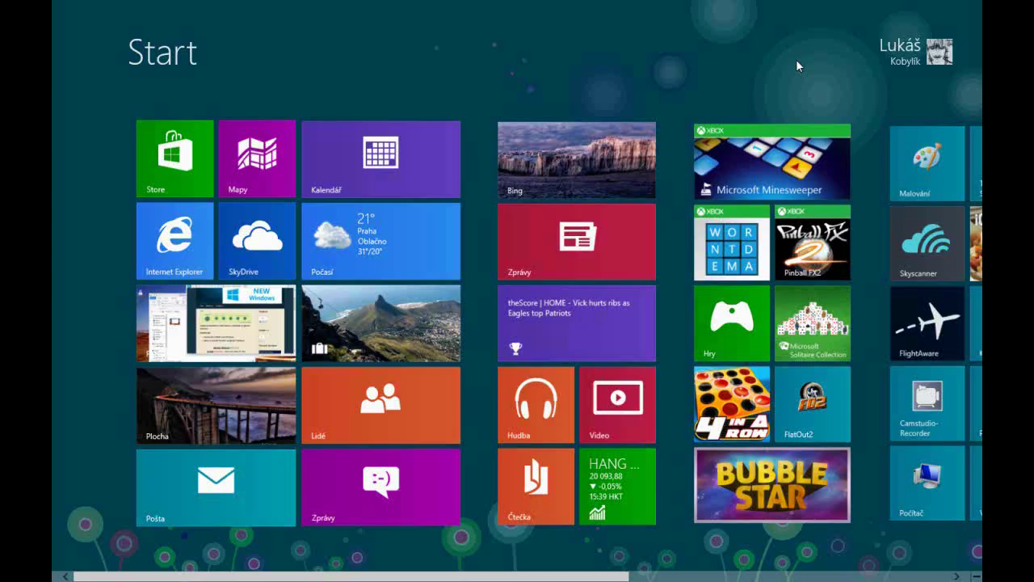
key(super+x)
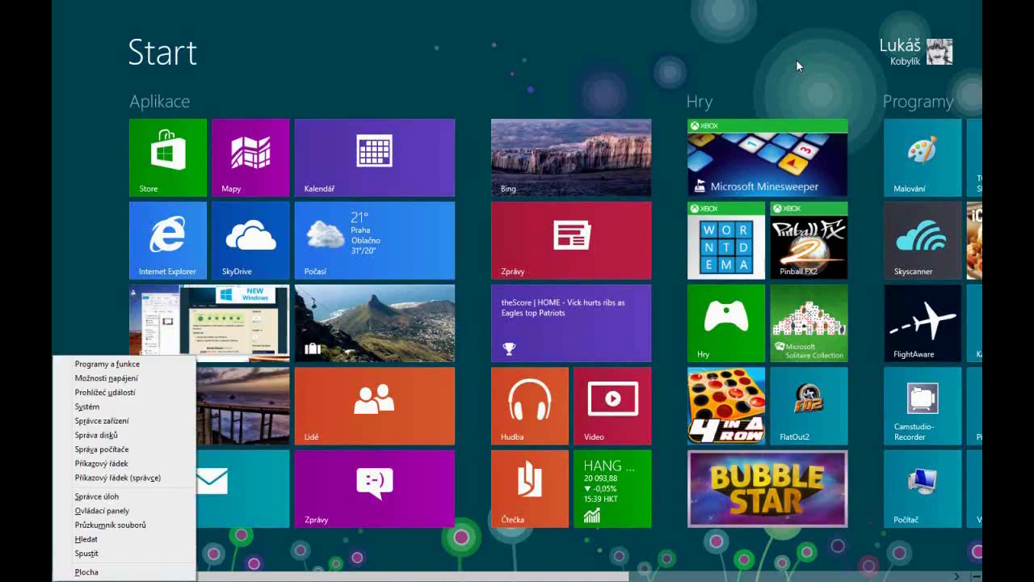
key(Escape)
mouse_move(54, 578)
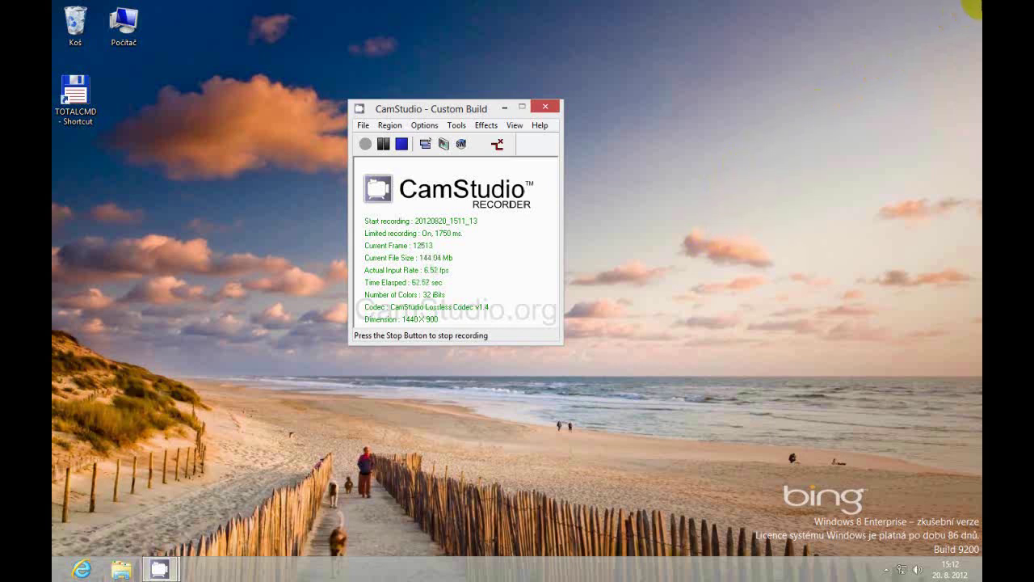
Step: Show the Vypnout and Restartovat power options through the desktop's Nastavení charm, and dismiss them without choosing one
mouse_move(977, 48)
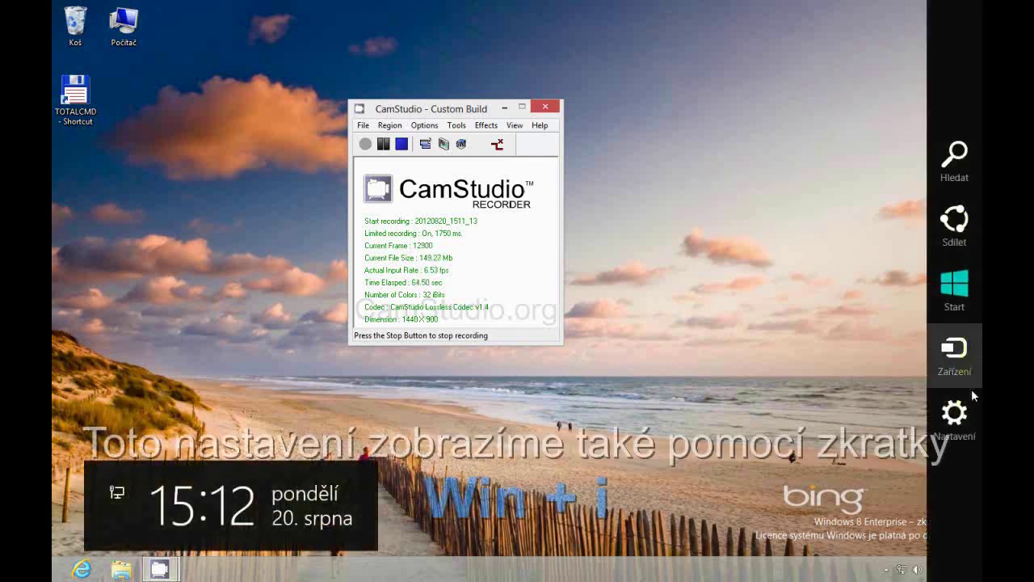
click(955, 413)
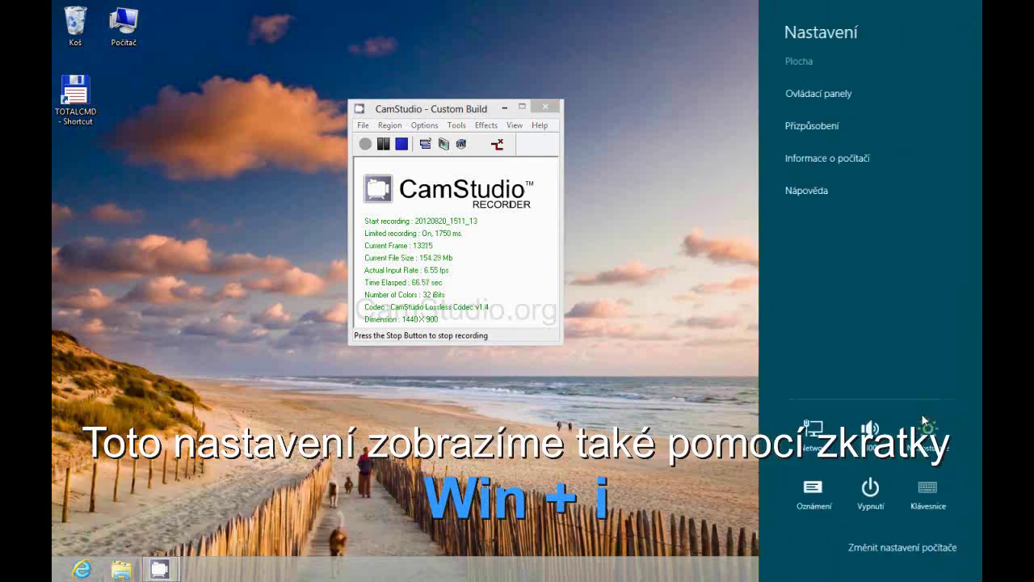
click(862, 495)
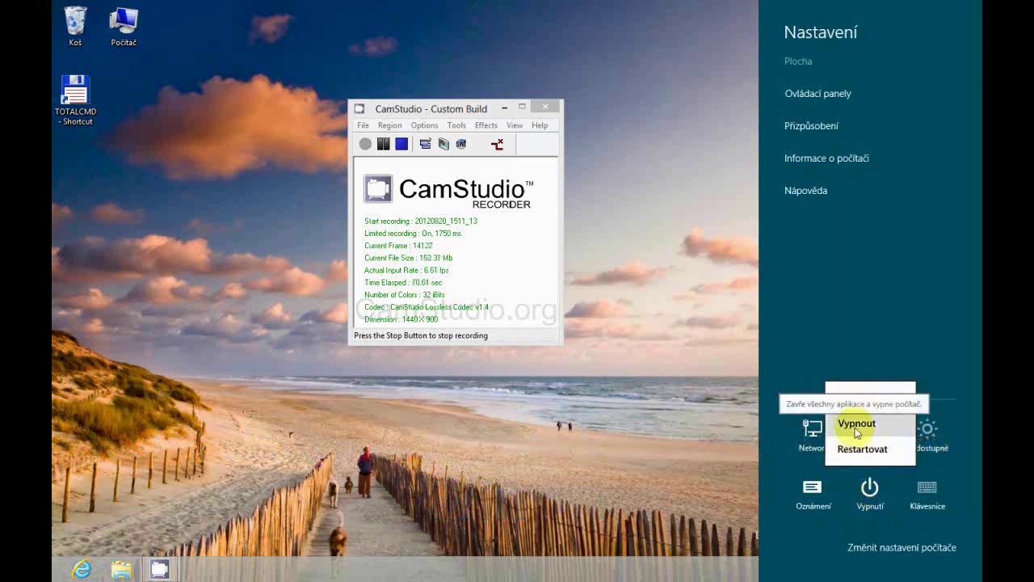
click(608, 407)
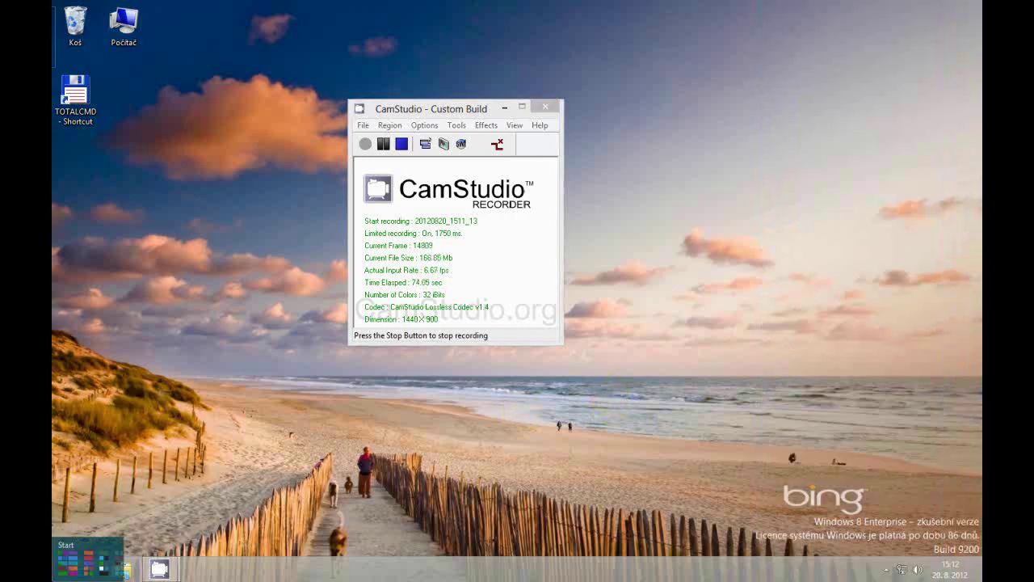
Step: Launch Microsoft Minesweeper from the Start screen and start a Lehká úroveň 9x9 game
click(55, 577)
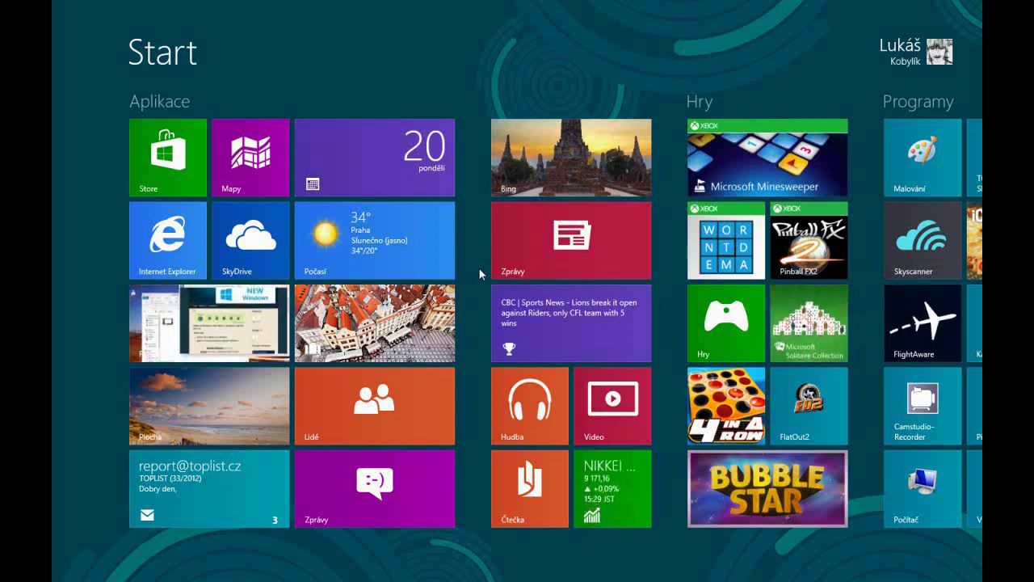
click(724, 154)
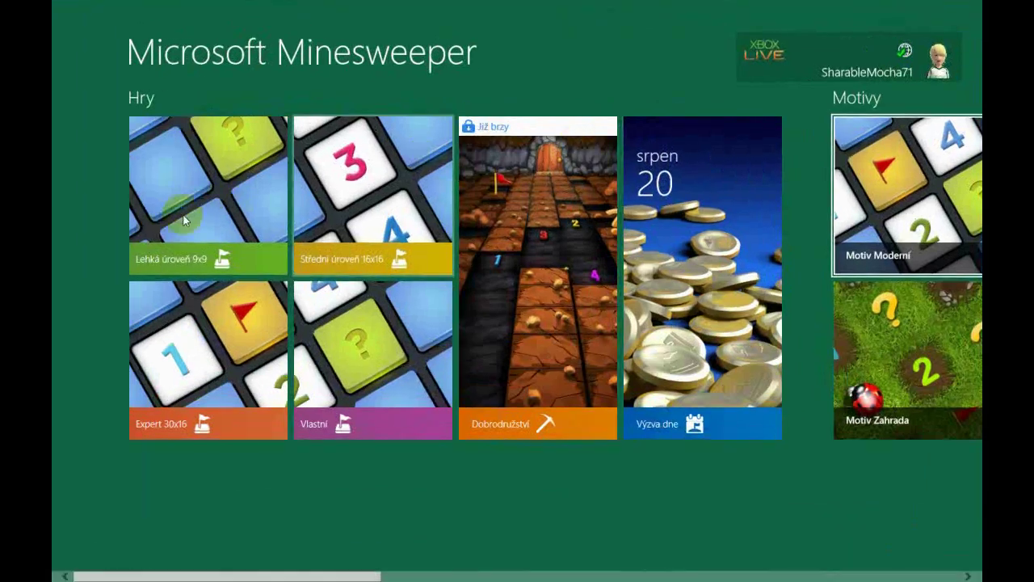
click(184, 218)
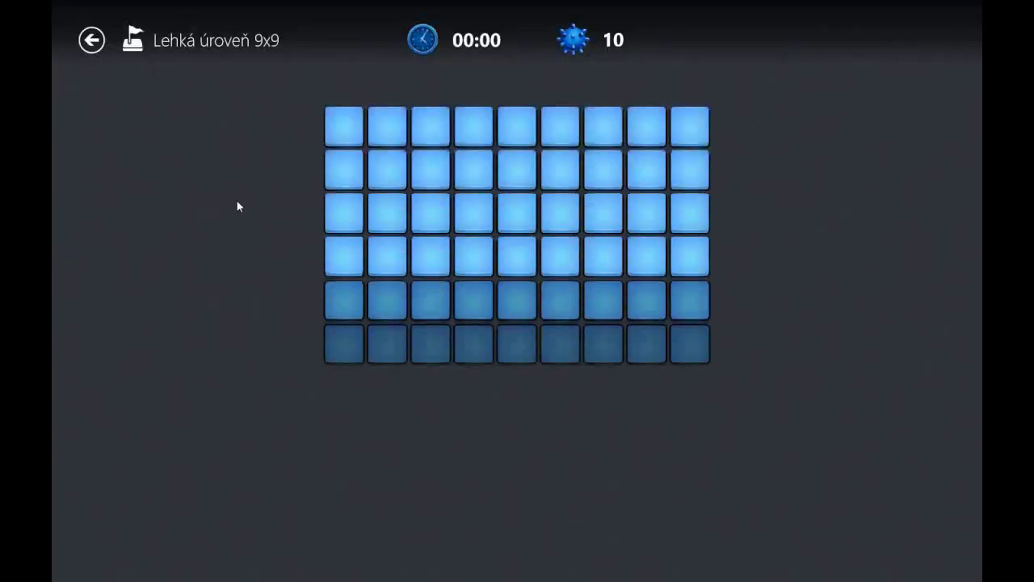
Step: Clear the upper rows of the minefield, flagging the mines in row 1 column 4, row 3 column 4 and row 3 column 6
click(341, 128)
right_click(474, 212)
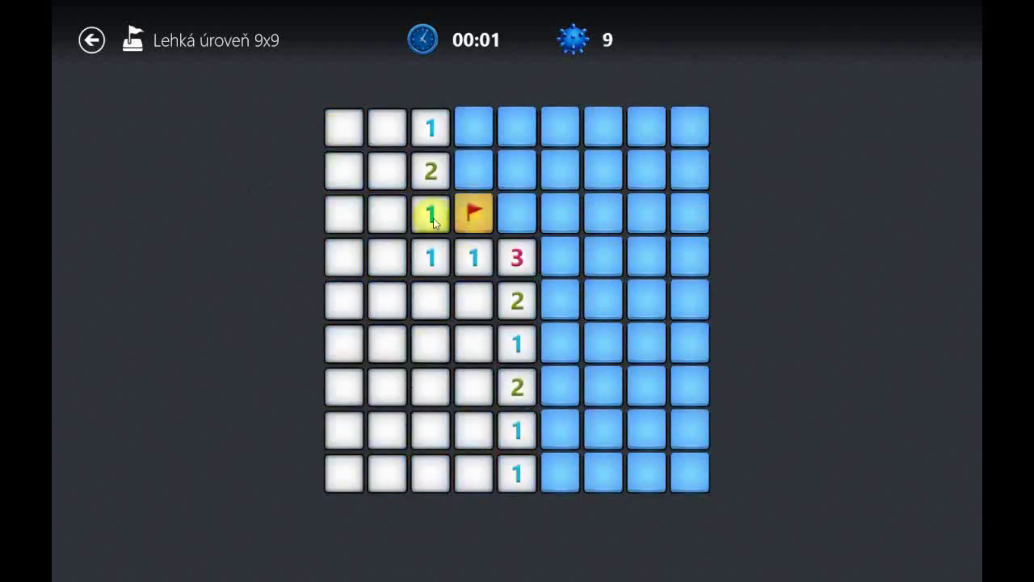
click(474, 170)
right_click(473, 128)
click(474, 170)
click(560, 129)
right_click(560, 213)
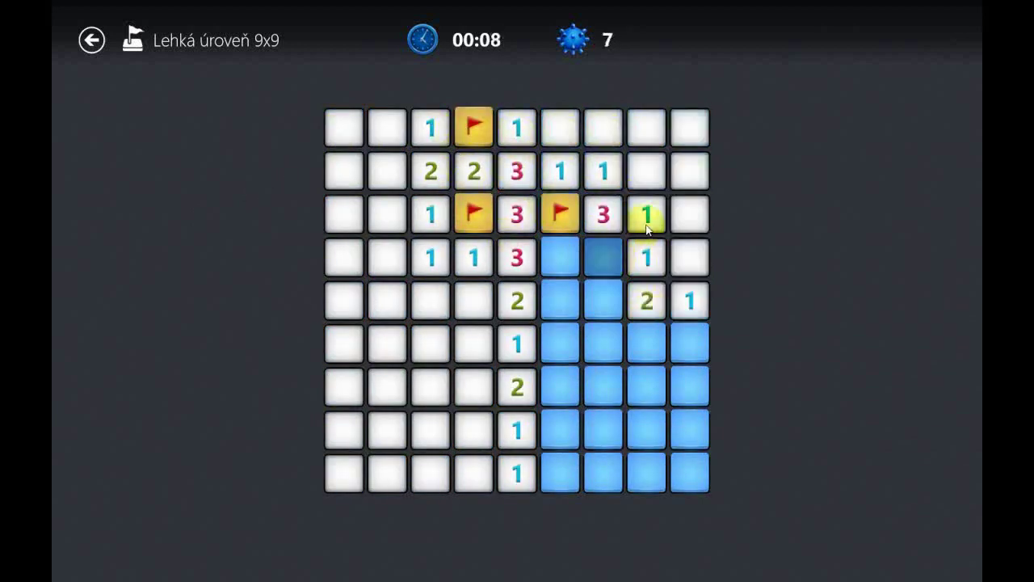
Step: Flag the mines in row 4 columns 6 and 7 and in rows 6 and 8 of column 6, uncovering the safe cells beside them
click(513, 230)
click(517, 273)
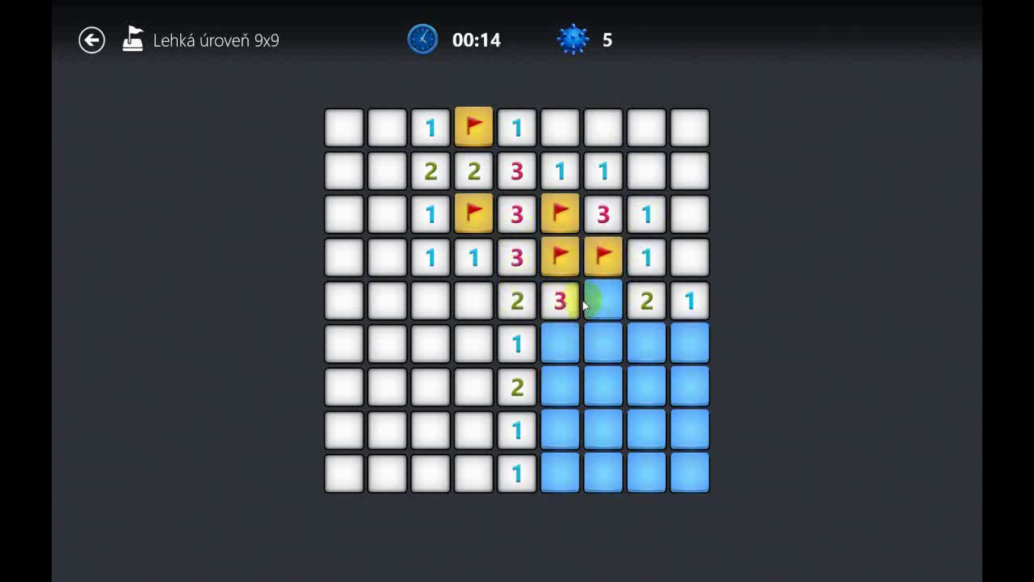
click(646, 257)
right_click(560, 344)
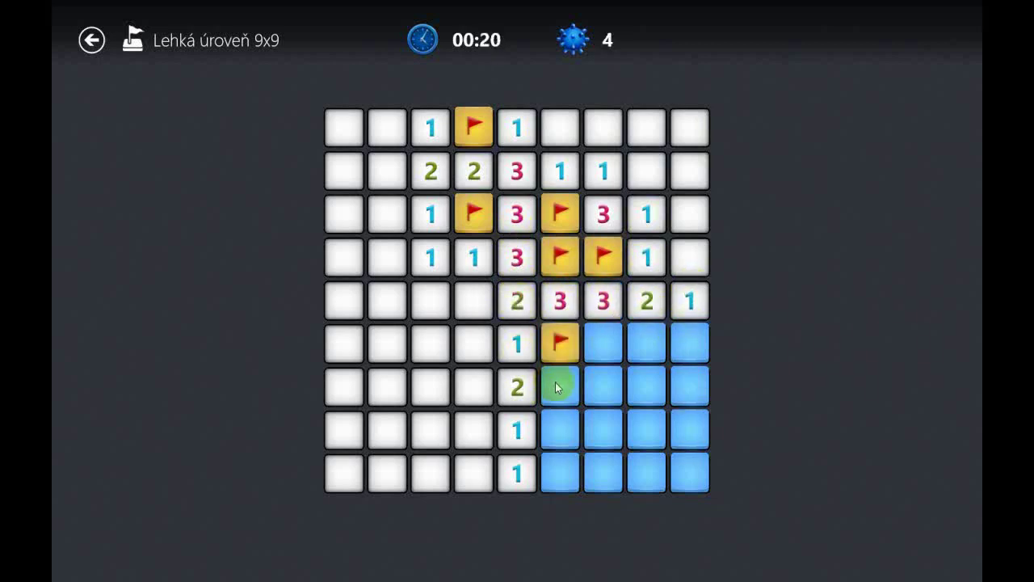
click(557, 383)
right_click(556, 430)
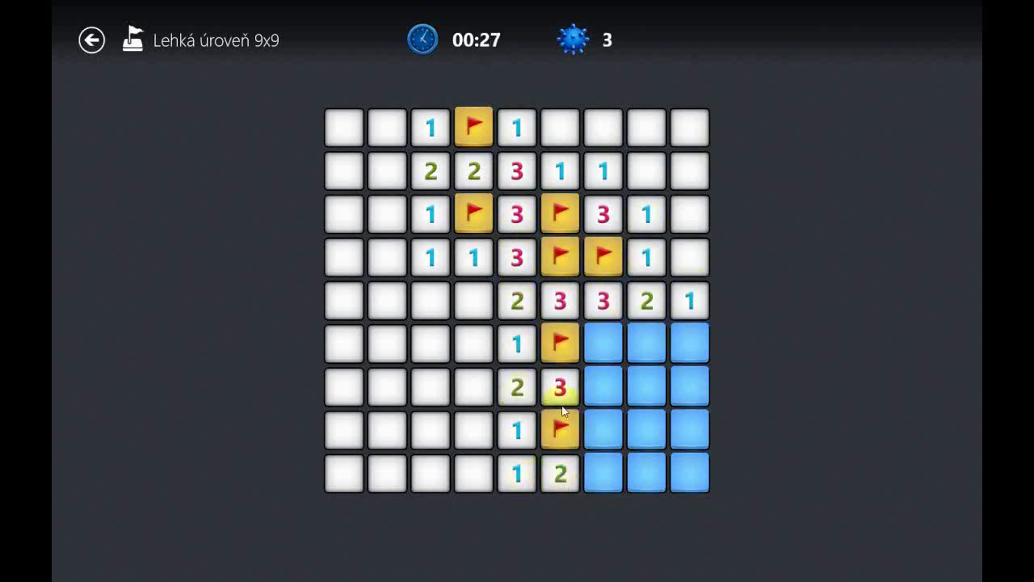
Step: Uncover the remaining safe cells in rows 6 and 7, and flag the mine in row 6 column 9
click(606, 340)
click(646, 343)
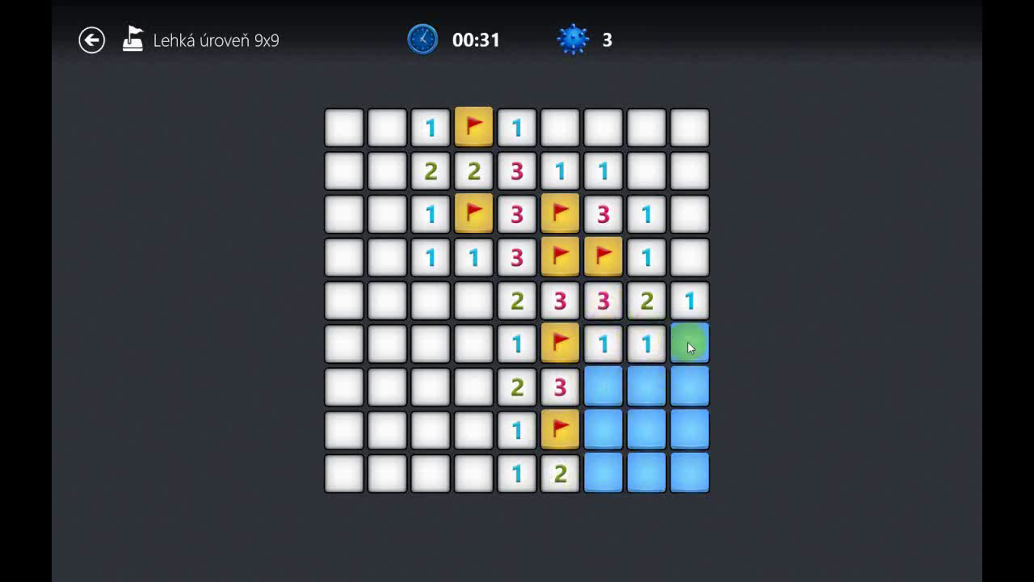
click(603, 385)
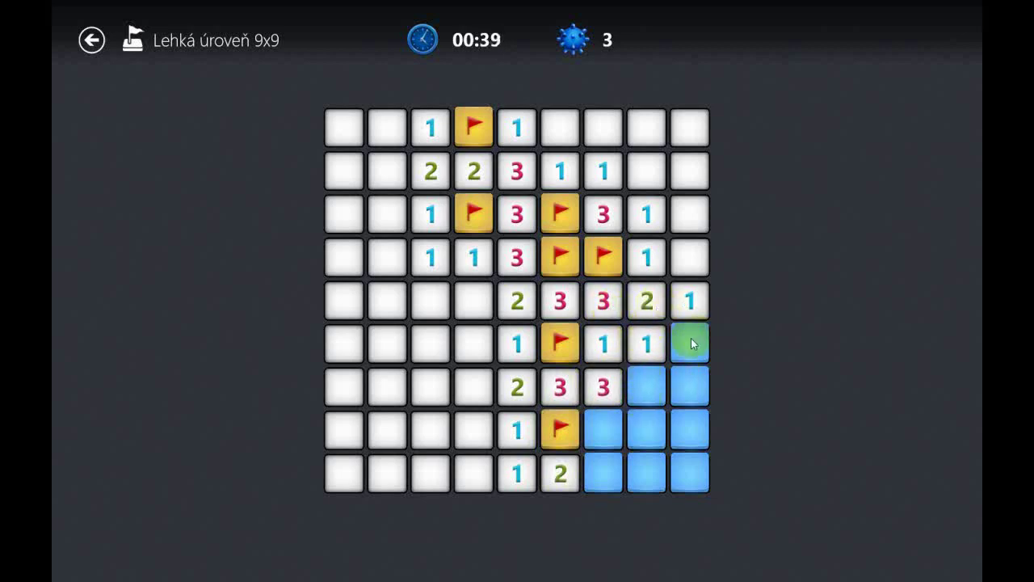
right_click(692, 343)
click(648, 383)
click(689, 387)
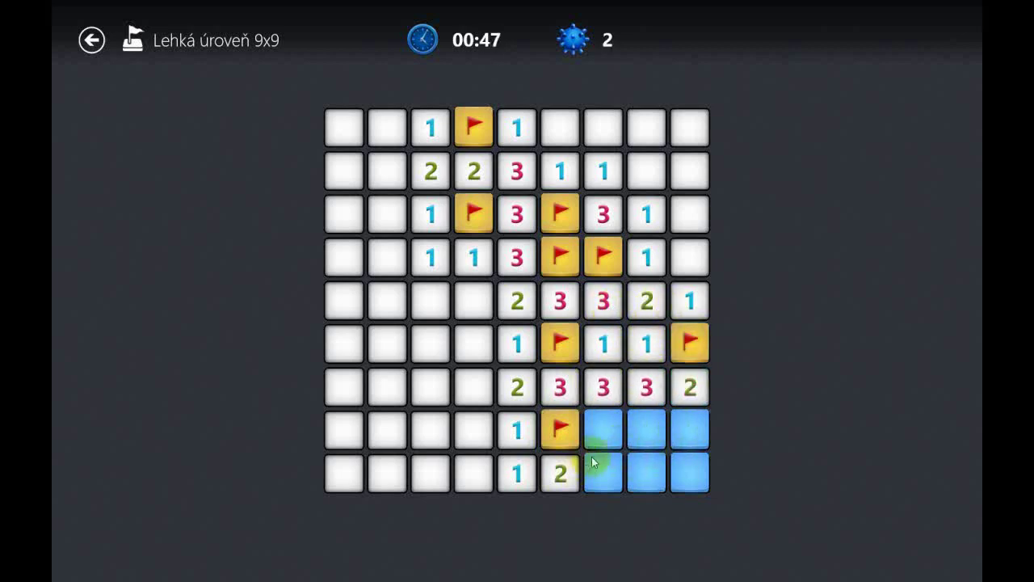
Step: Flag the mine in row 8 column 7, uncover the last safe cells to finish the game, and return to the Start screen
right_click(622, 414)
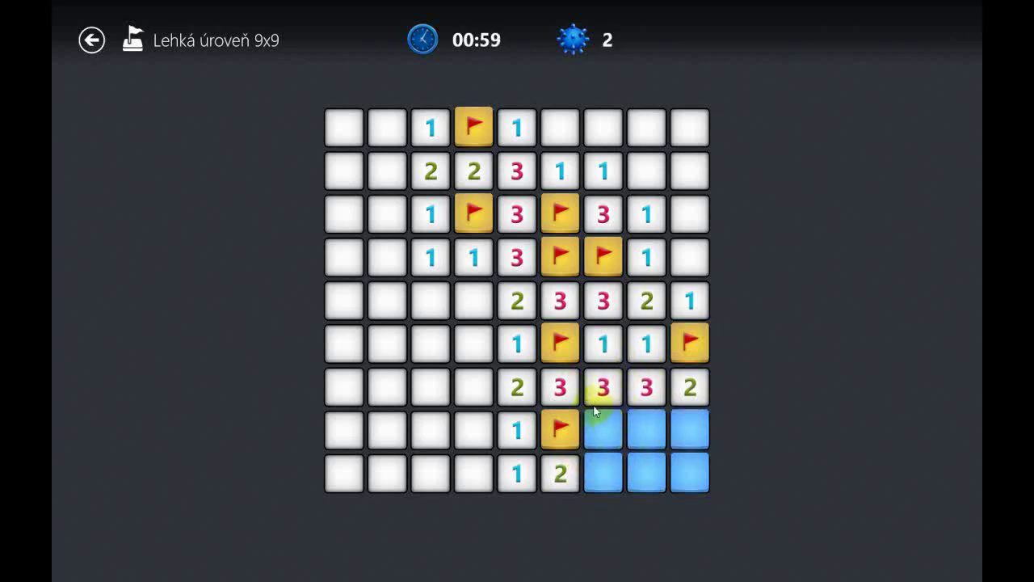
right_click(598, 420)
click(651, 434)
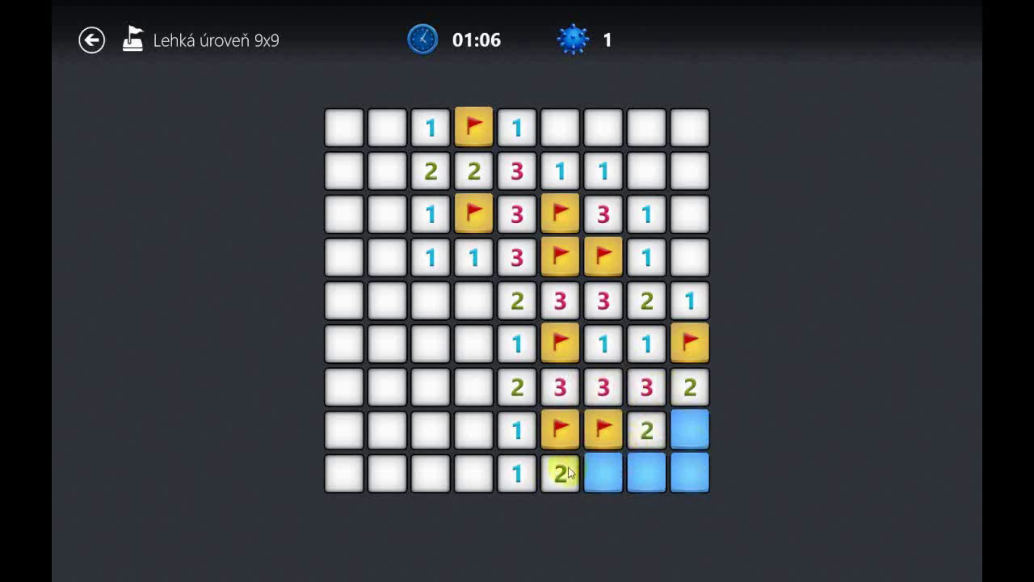
click(647, 474)
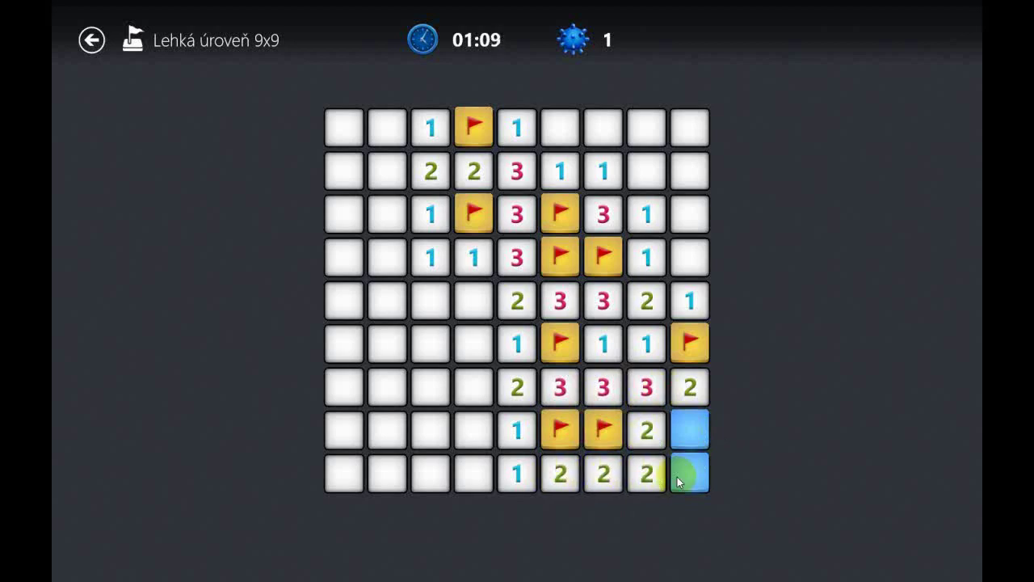
click(678, 406)
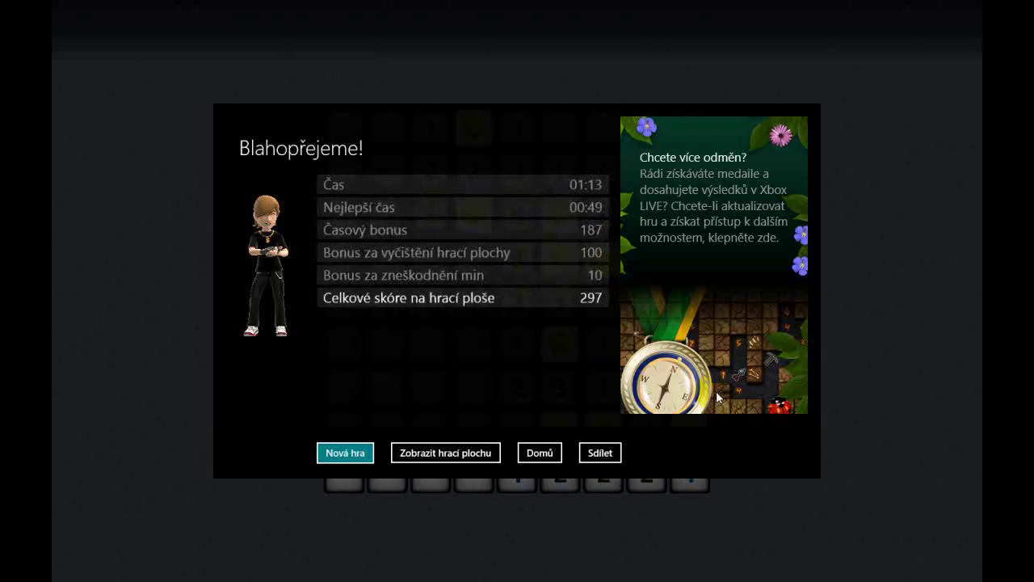
click(72, 565)
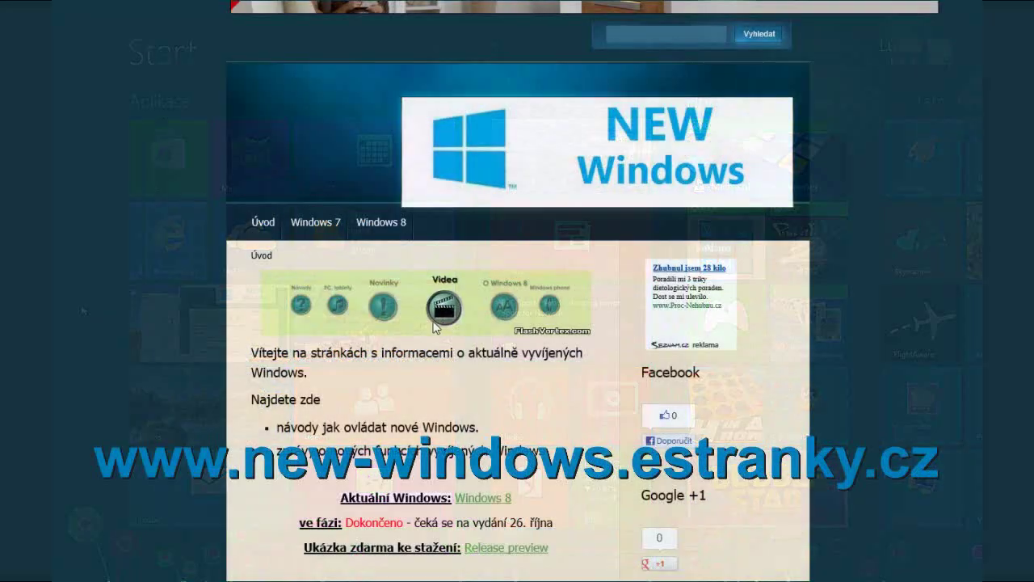
Step: Open the Návody page from the New Windows website's home page and look through its alphabetical list of guides
scroll(404, 356, down, 3)
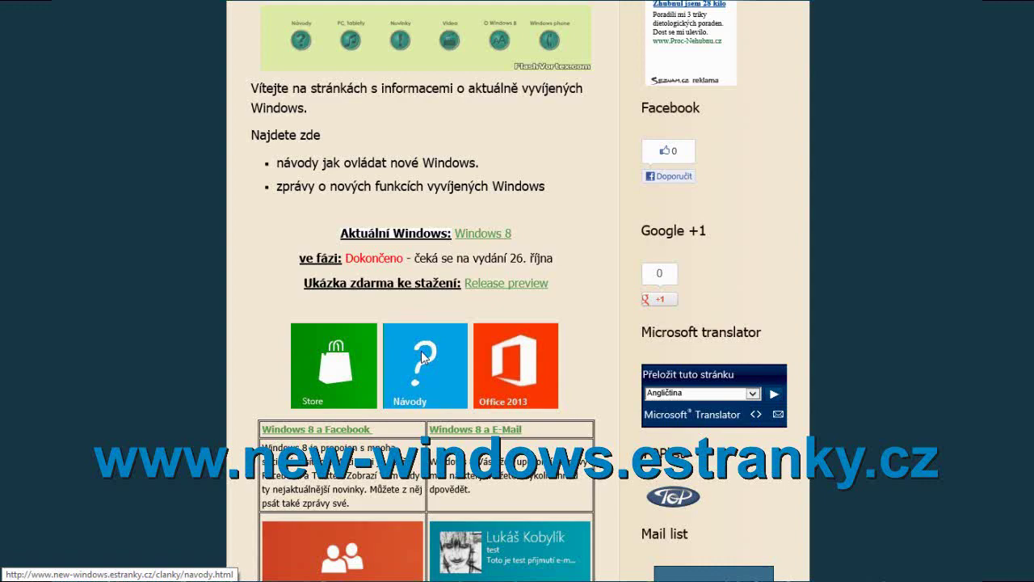
click(421, 350)
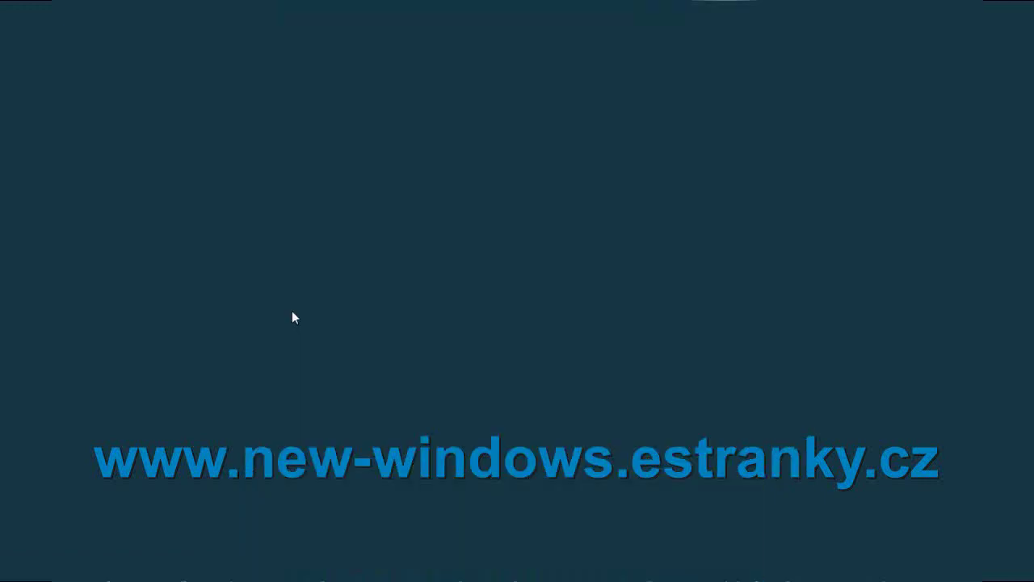
scroll(219, 332, down, 6)
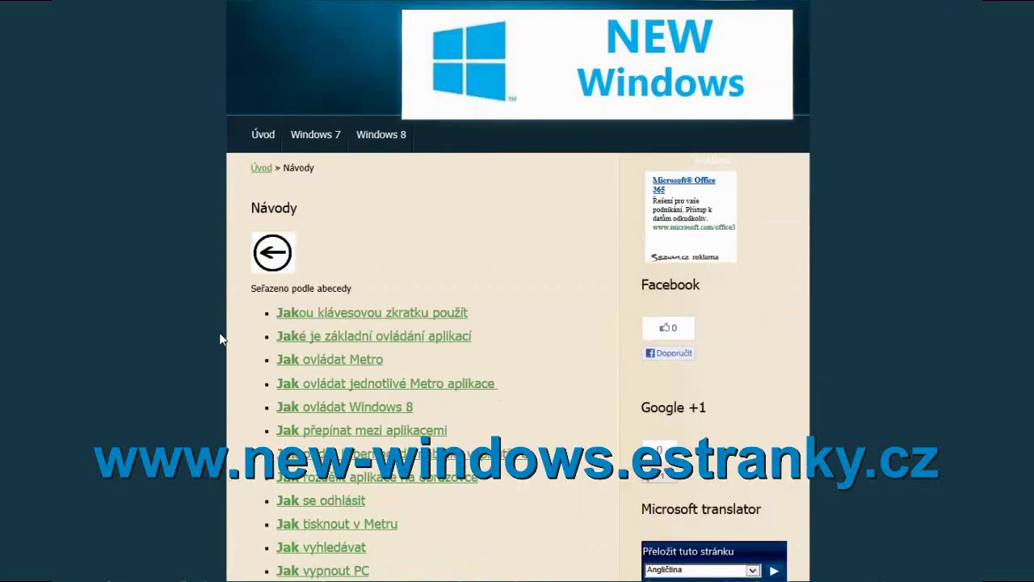
scroll(323, 154, down, 3)
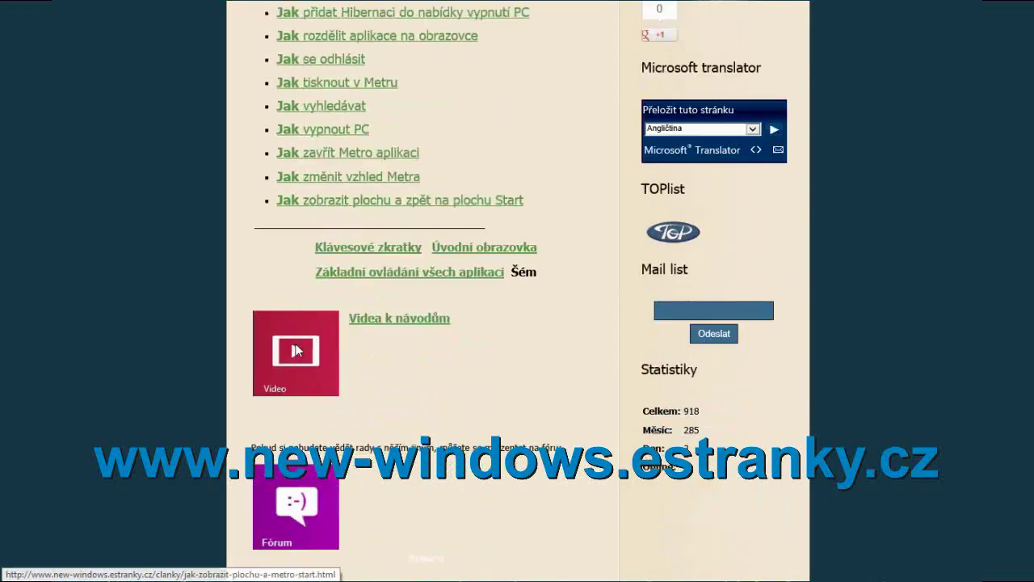
scroll(304, 505, up, 5)
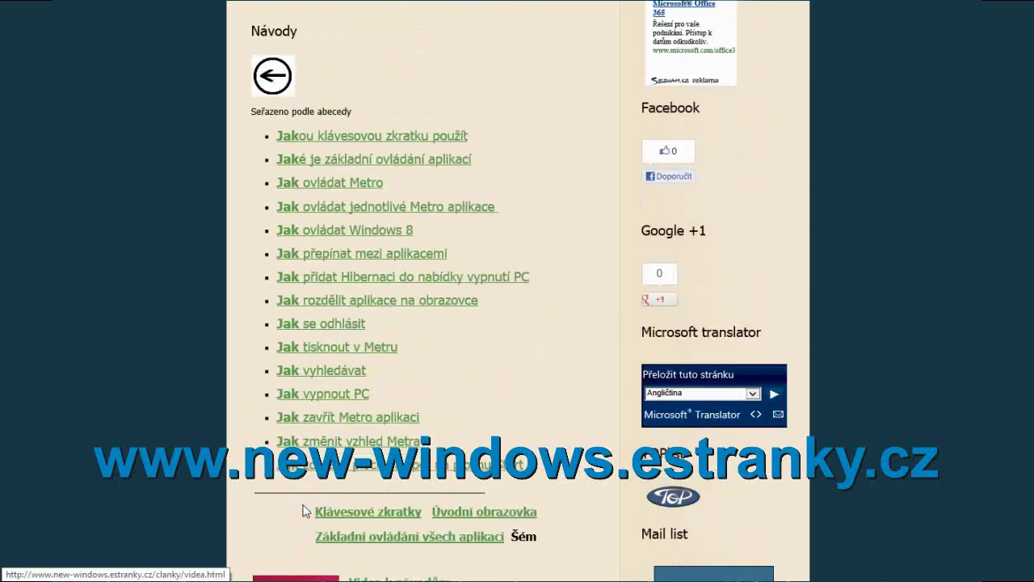